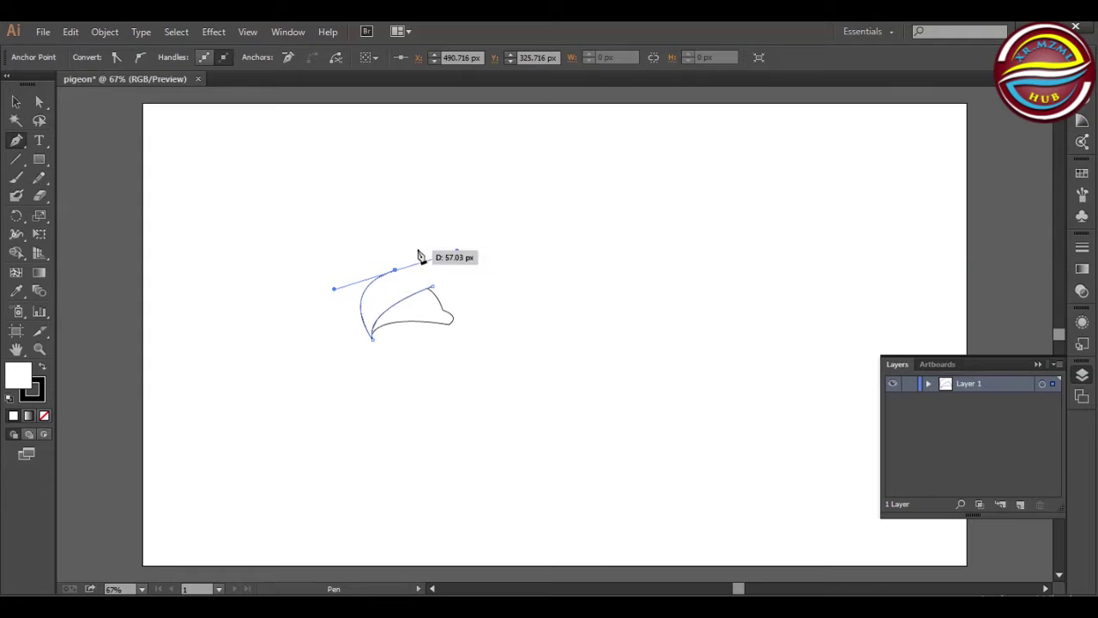
Finish the closed curved shape covering the beak's upper edge with the Pen tool.
left_click(396, 267)
left_click(438, 267)
left_click(432, 289)
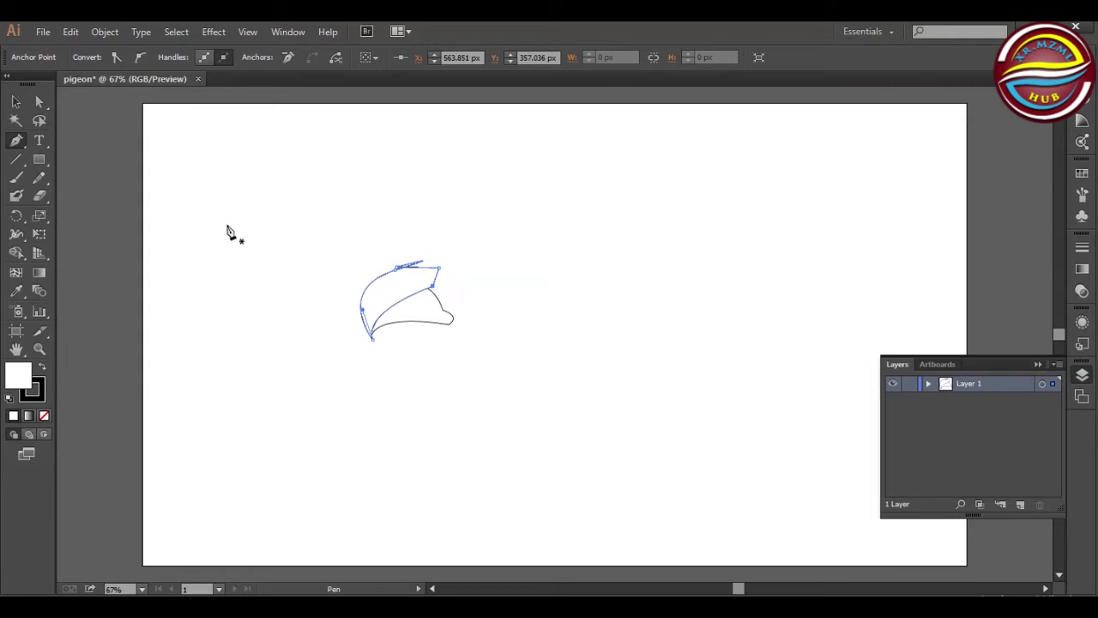
Remove the fill and trim the overlapping shape with the Shape Builder, leaving a narrow band along the beak's upper edge.
key("v")
left_click(82, 58)
left_click(7, 83)
left_click(20, 260)
left_click_drag(333, 260, 469, 358)
left_click(17, 253)
mouse_move(360, 269)
left_mouse_down()
mouse_move(384, 288)
mouse_move(402, 269)
left_mouse_up()
left_click(408, 270, "alt")
Draw a small closed D-shaped nostril near the back of the upper beak with the Pen tool.
left_click(13, 146)
left_click(210, 265, "ctrl")
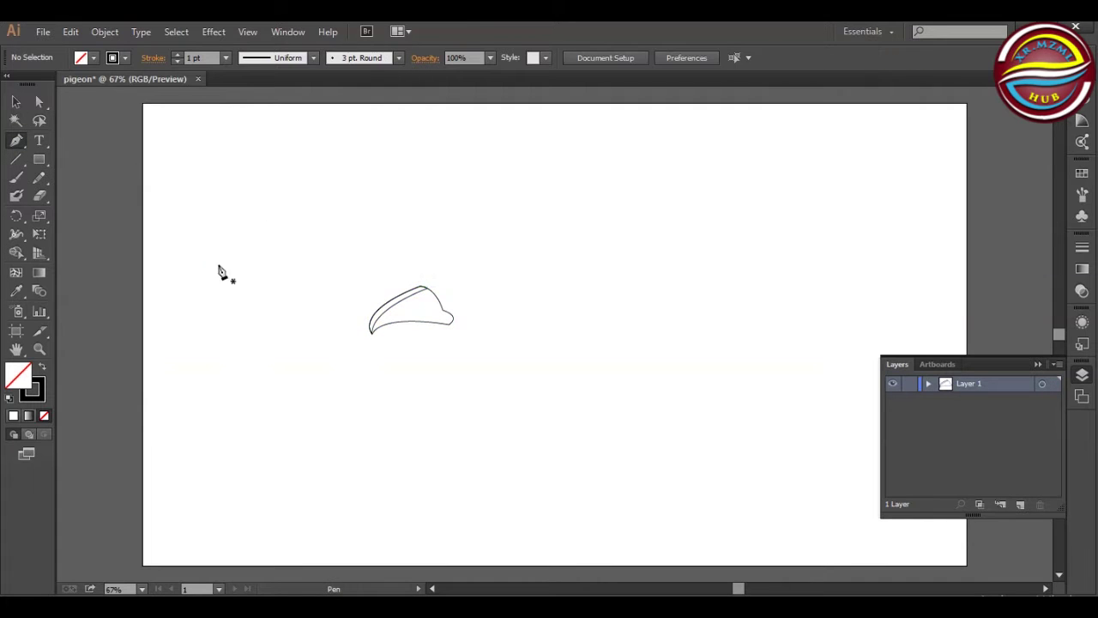
mouse_move(423, 298)
left_mouse_down()
mouse_move(431, 309)
mouse_move(411, 308)
left_mouse_up()
left_click(424, 305)
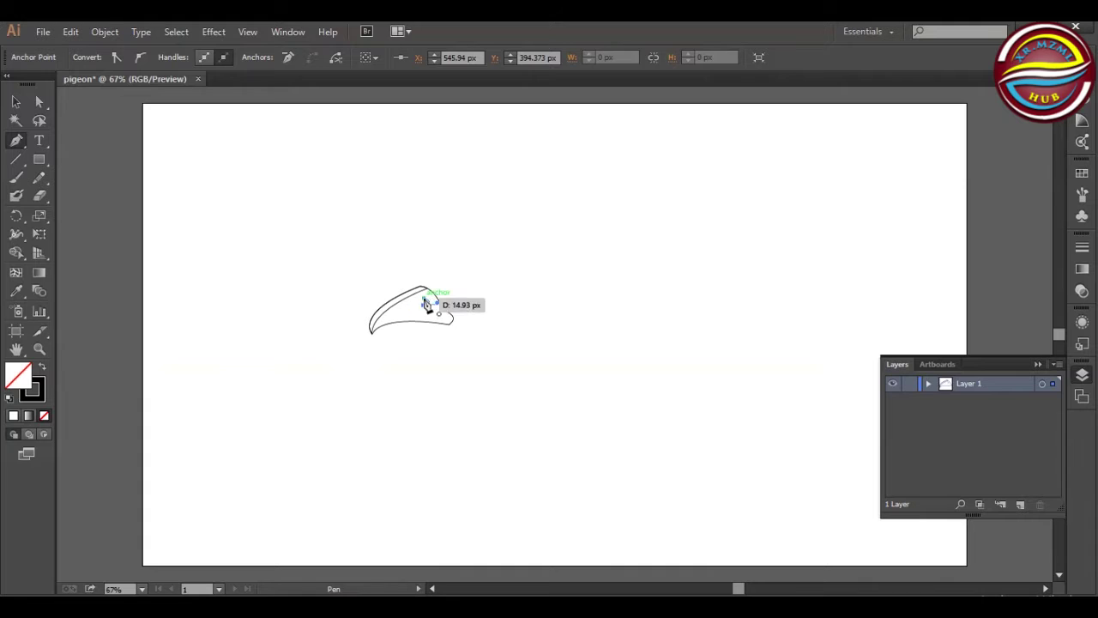
left_click(424, 299)
Cut the nostril shape out of the beak with the Shape Builder and clear the selection.
left_click(17, 253)
key("ctrl+a")
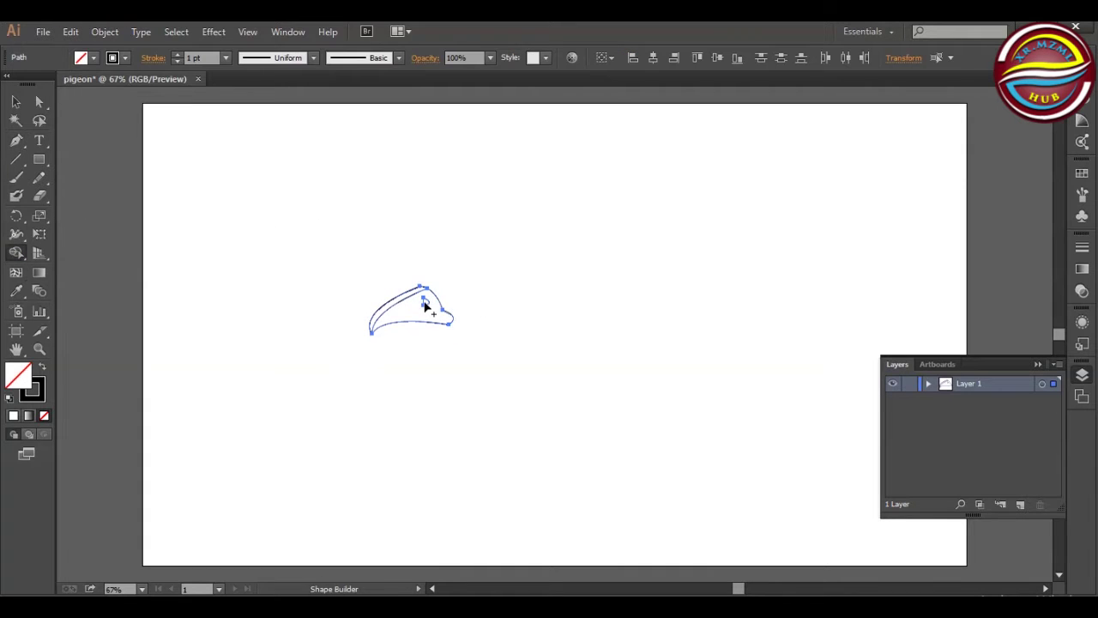
left_click(426, 306, "alt")
left_click(17, 103)
left_click(268, 318)
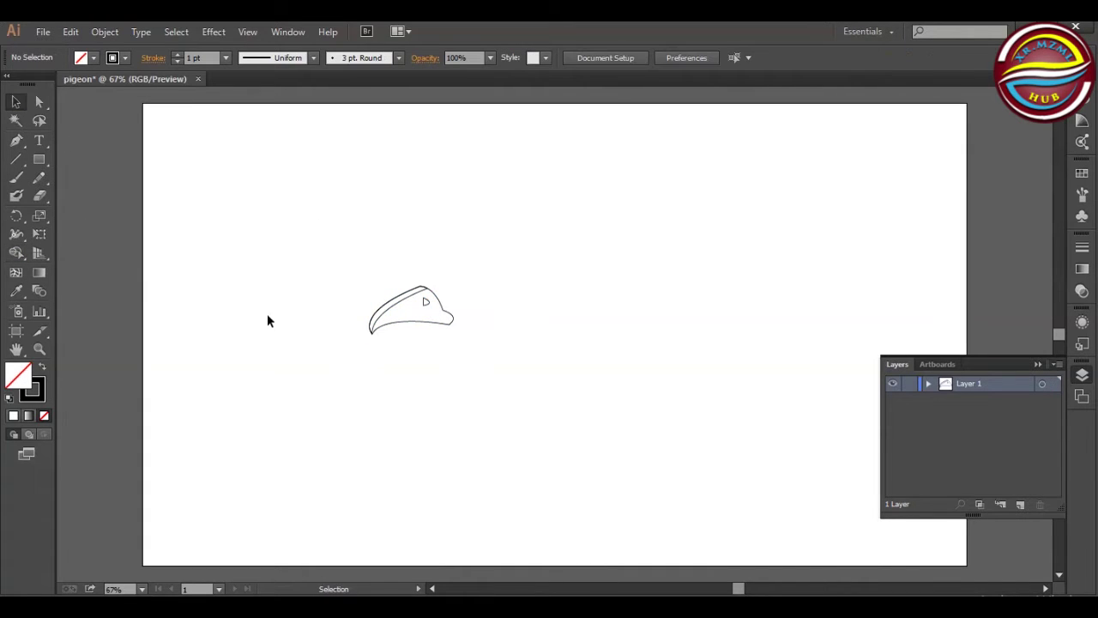
Draw a closed pointed wedge for the mouth line, overlapping the rear end of the beak.
left_click(21, 144)
left_click(452, 303)
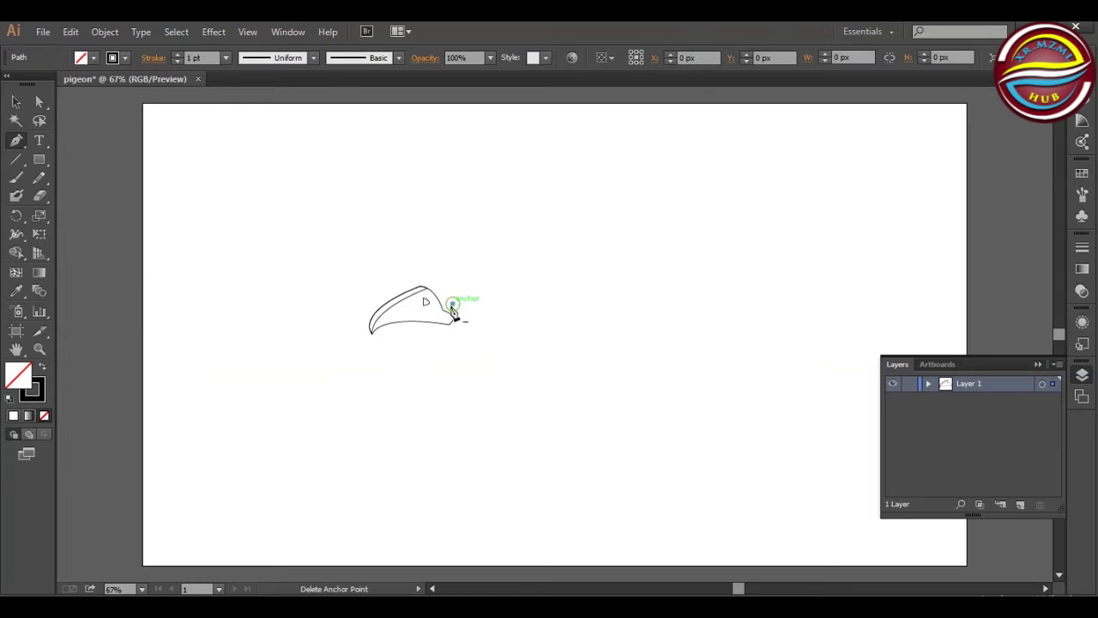
key("ctrl+z")
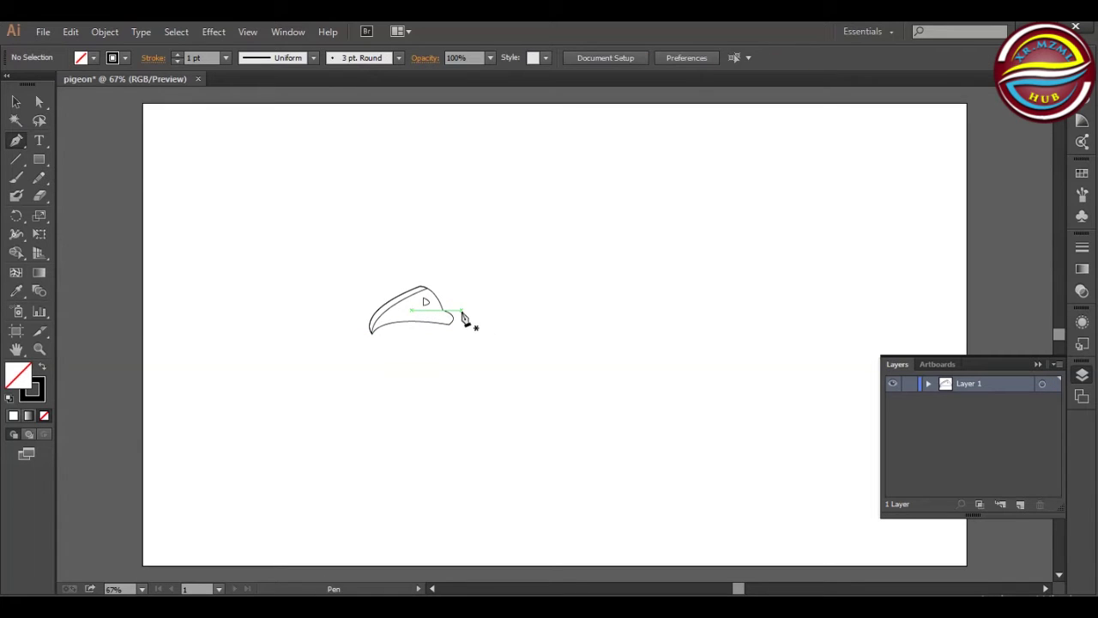
left_click(460, 309)
left_click_drag(433, 315, 405, 321)
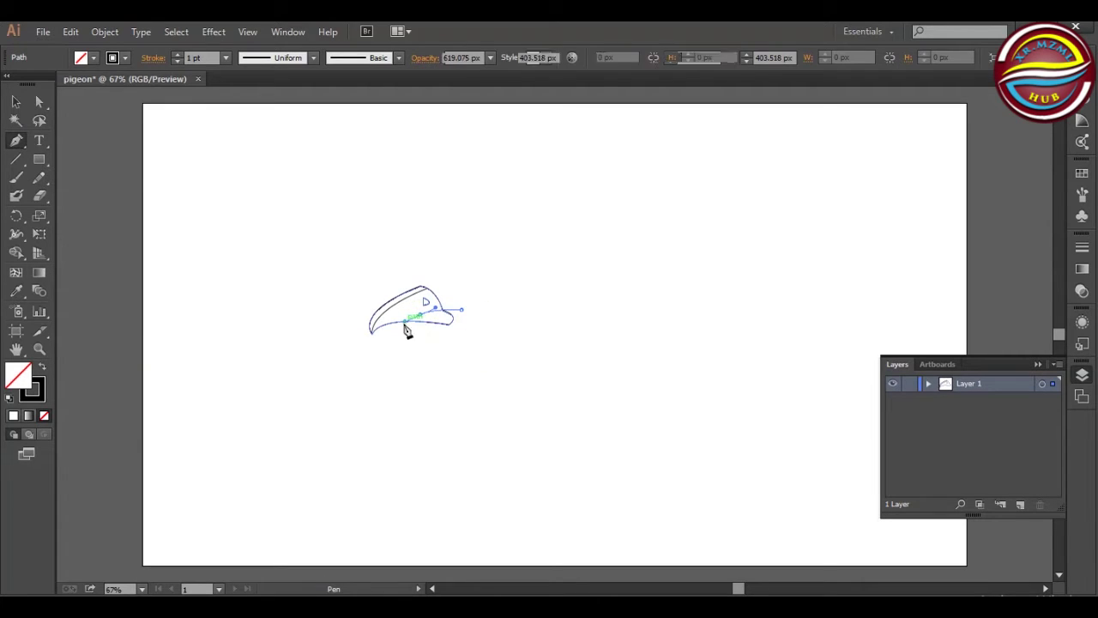
left_click(418, 315)
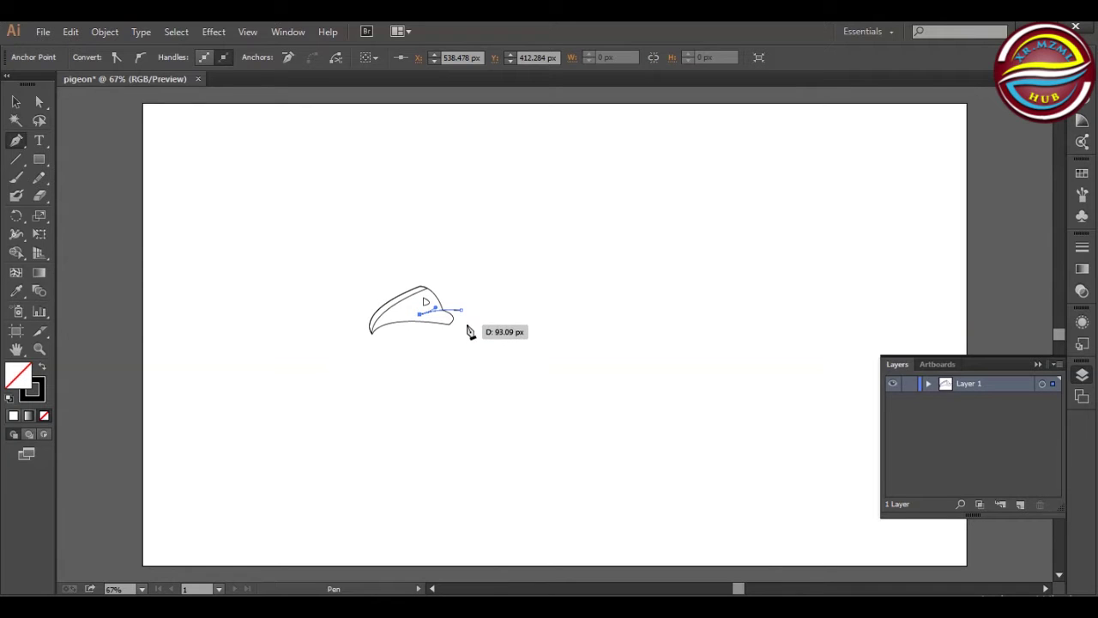
left_click_drag(468, 346, 464, 343)
left_click(453, 328)
left_click(462, 310)
Trim the mouth wedge to the beak outline with the Shape Builder and extend its inner point toward the beak's tip.
key("ctrl+a")
key("shift+m")
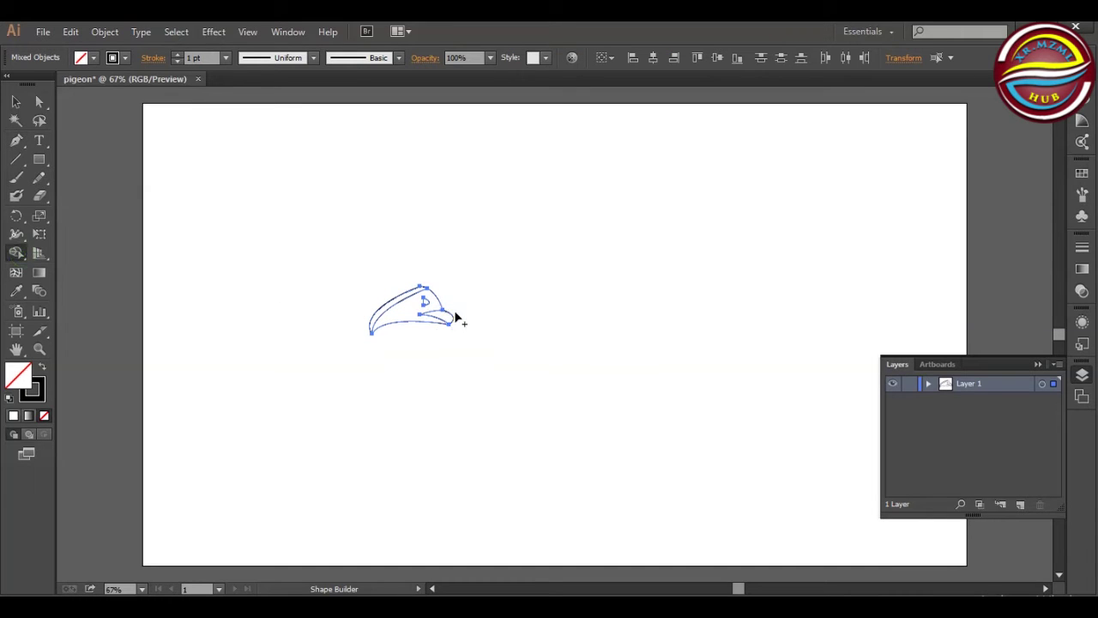
left_click(38, 101)
left_click_drag(485, 340, 415, 305)
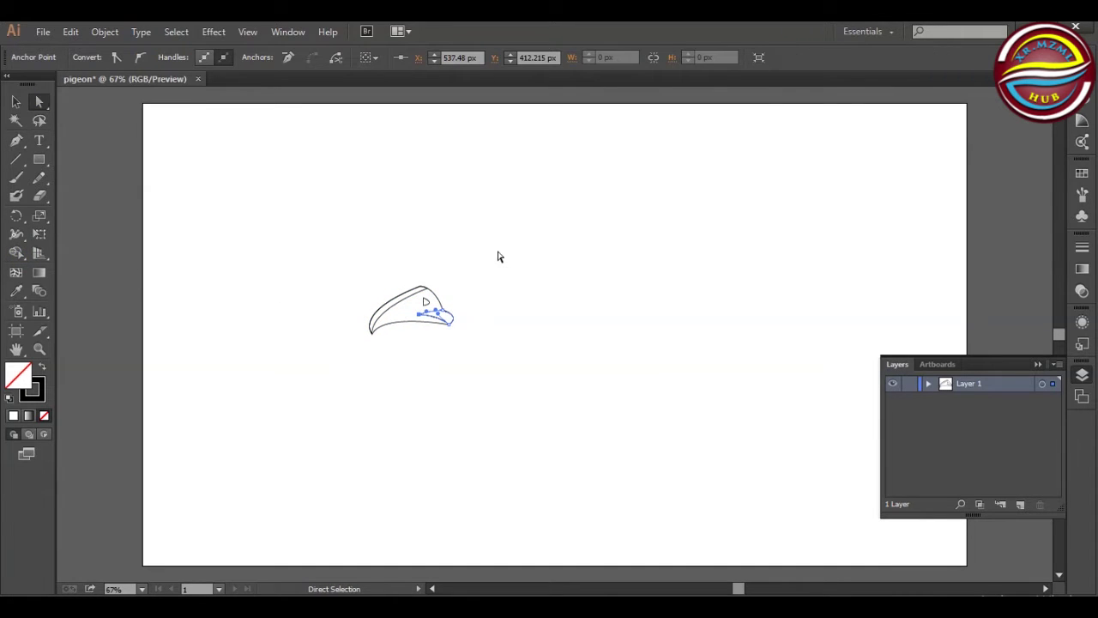
left_click(497, 254)
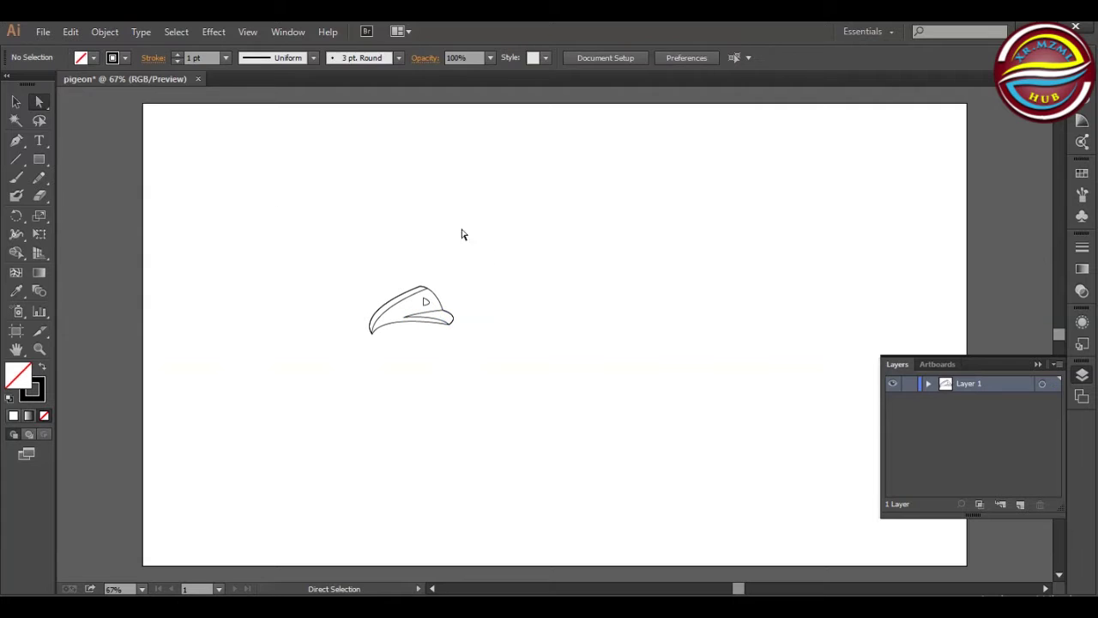
Draw a closed, curved lower beak shape tapering to a point at the back, just below the upper beak.
left_click(16, 140)
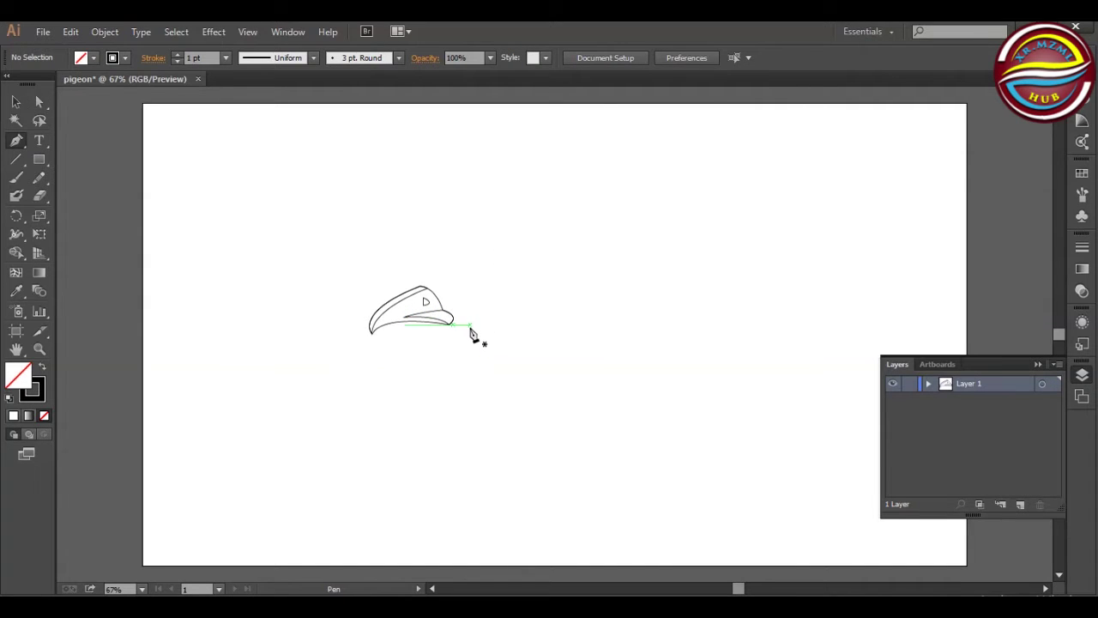
left_click(467, 333)
left_click(407, 329)
left_click_drag(387, 336, 441, 341)
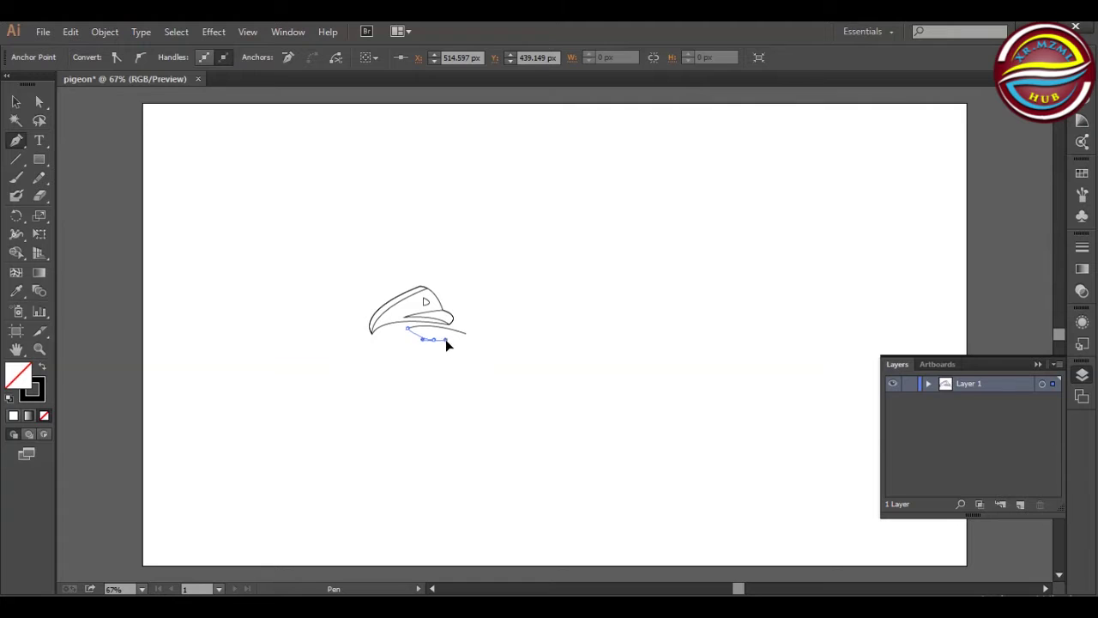
left_click(434, 340)
left_click_drag(465, 332, 488, 336)
left_click(16, 102)
left_click(315, 380)
Draw the head outline from the forehead over the crown and down the nape, adding pointed feathers at the neck's end.
left_click(16, 140)
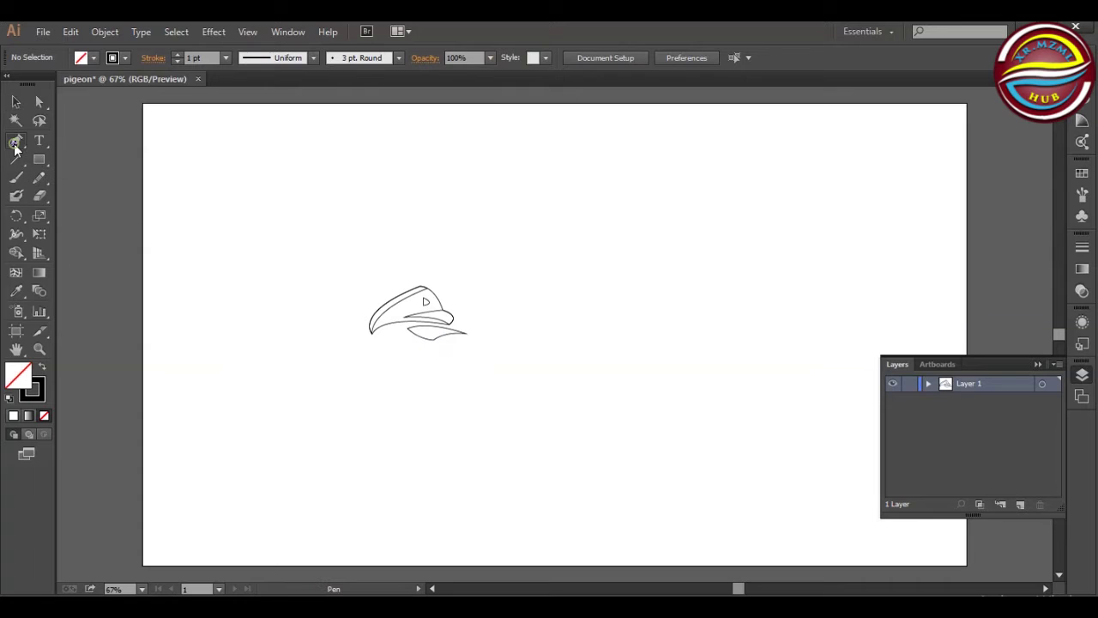
left_click(421, 279)
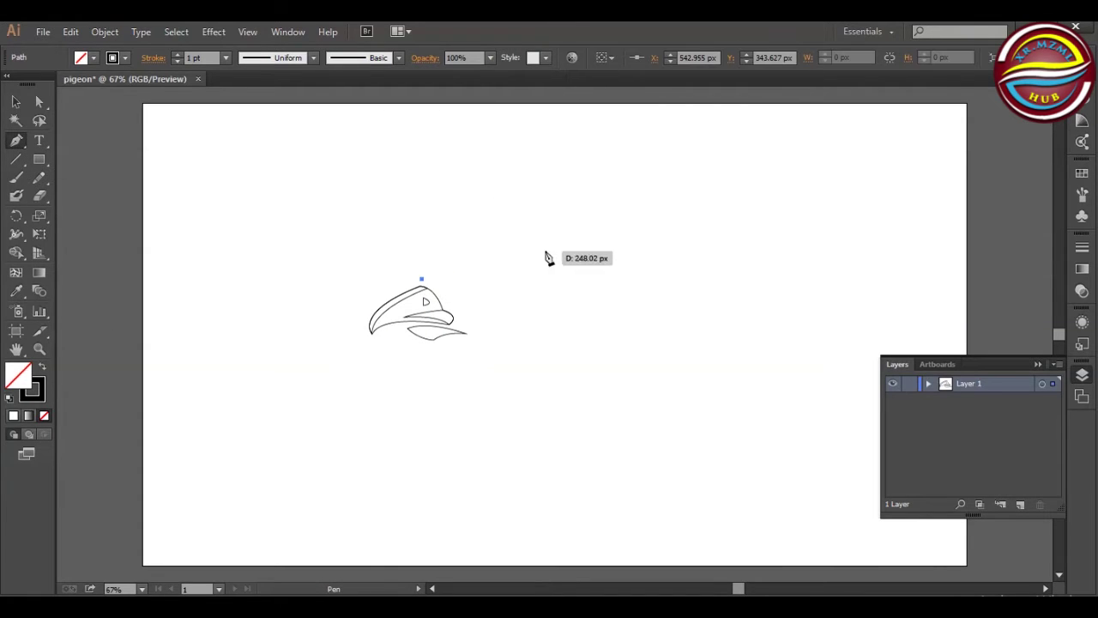
left_click_drag(506, 254, 559, 263)
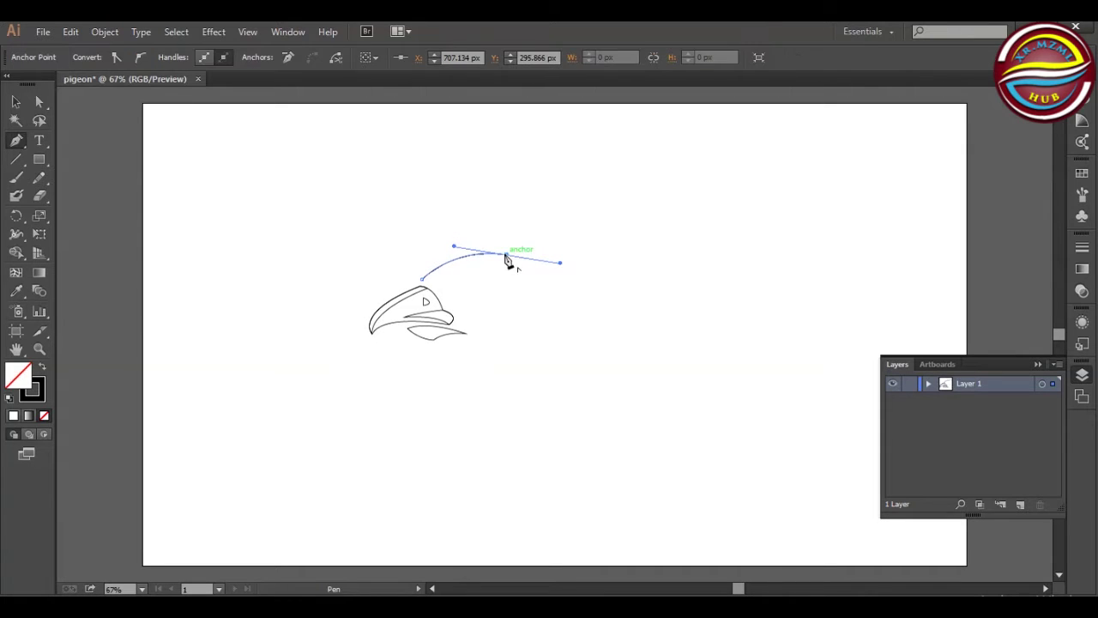
key("ctrl+z")
left_click_drag(494, 245, 606, 392)
left_click(495, 245)
left_click(558, 281)
left_click(602, 370)
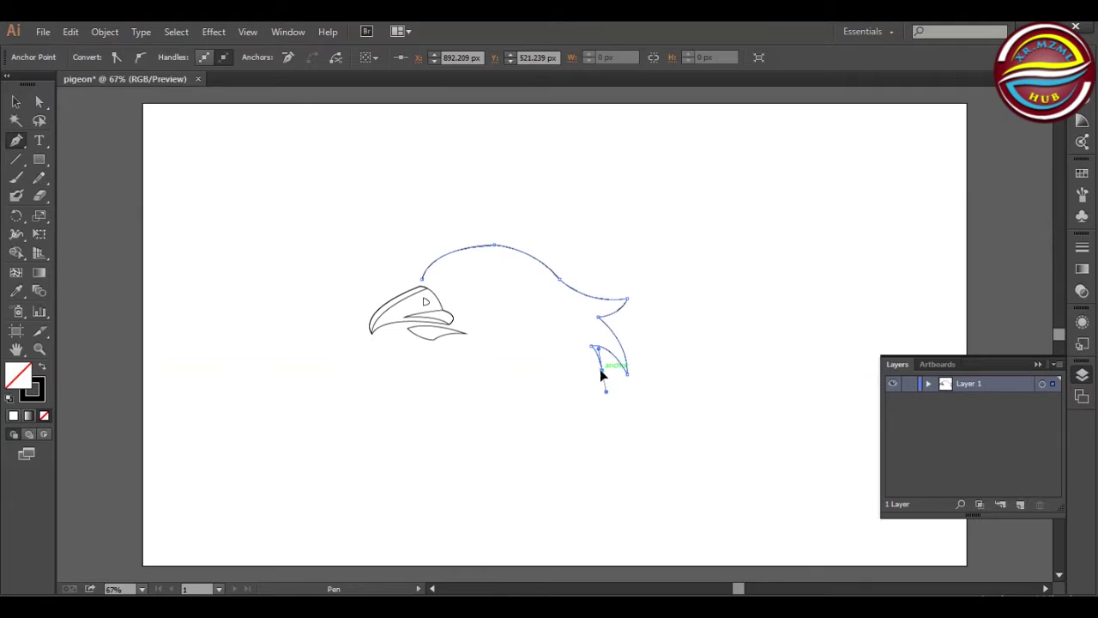
Move the notch anchor between the two lowest neck feathers slightly upward.
left_click_drag(535, 285, 503, 276)
key("ctrl+z")
key("a")
left_click_drag(591, 346, 592, 350)
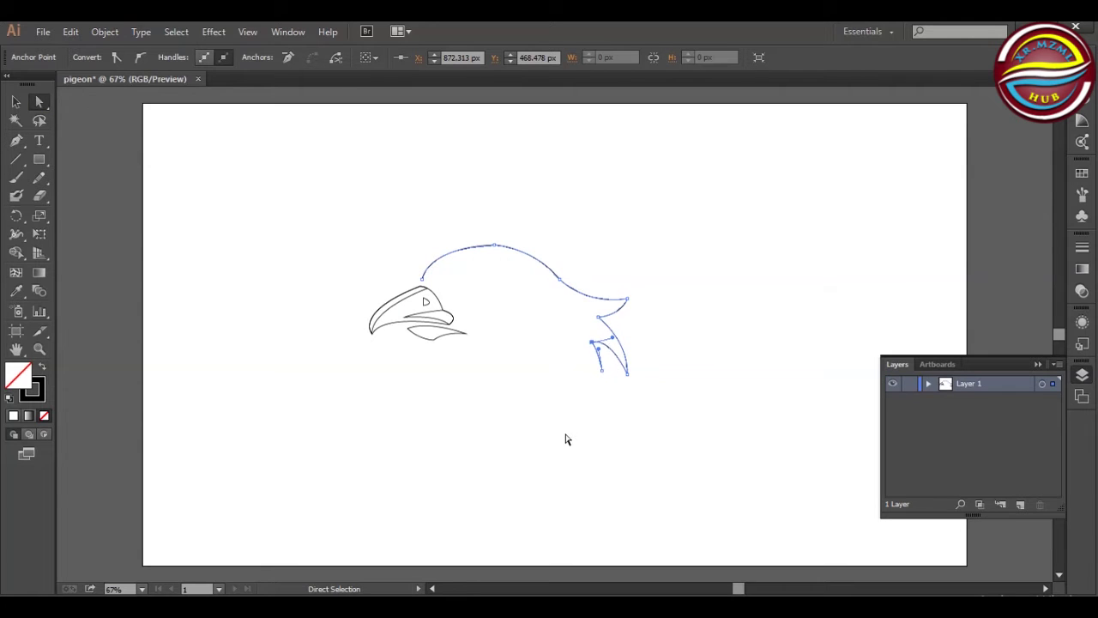
Continue the outline up the inner neck edge, add a small feather point behind the eye area, and fine-tune its anchors.
key("p")
left_click(602, 371)
left_click_drag(524, 279, 472, 255)
left_click_drag(525, 280, 529, 316)
left_click(39, 101)
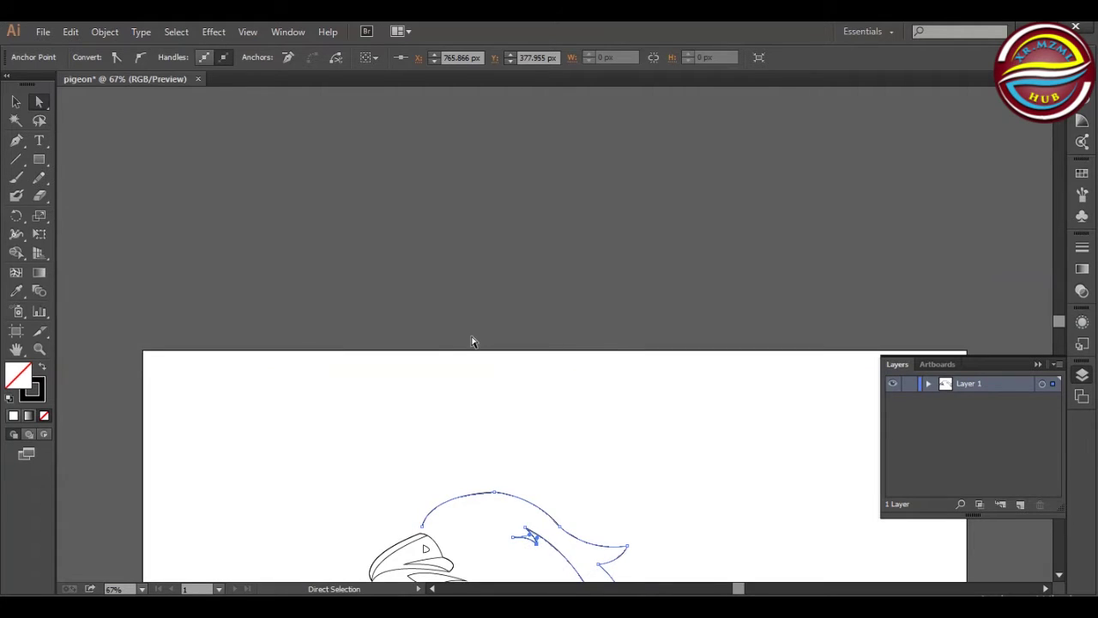
key("Right")
left_click(512, 289)
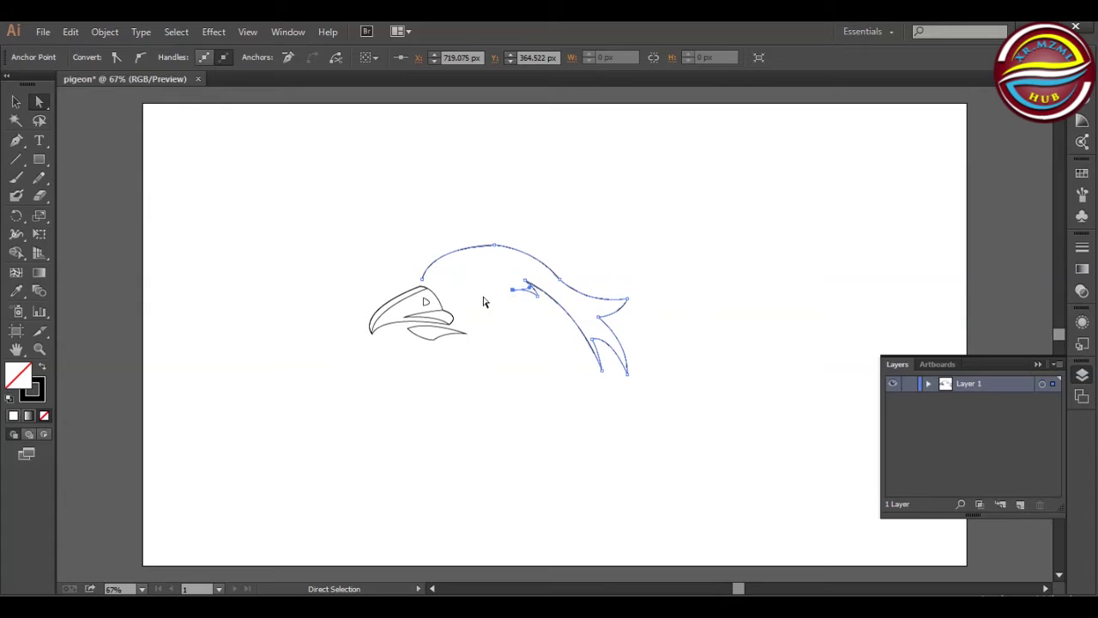
Extend the outline with curved feather points around the back and top of the eye area.
key("p")
left_click_drag(512, 289, 496, 305)
left_click(485, 309)
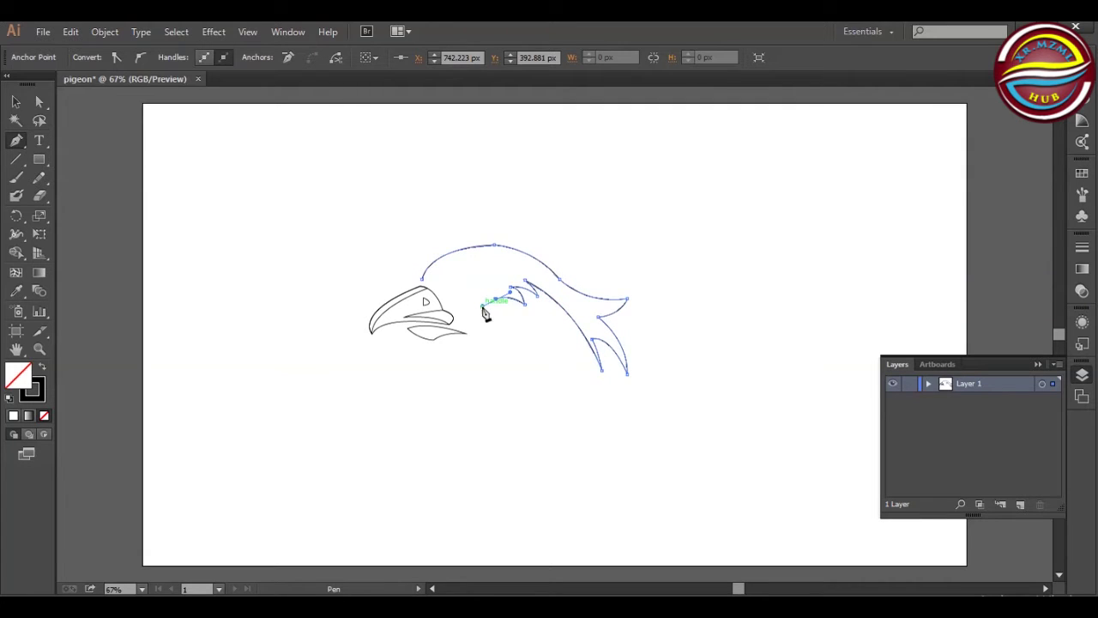
left_click_drag(498, 304, 467, 290)
left_click(477, 284)
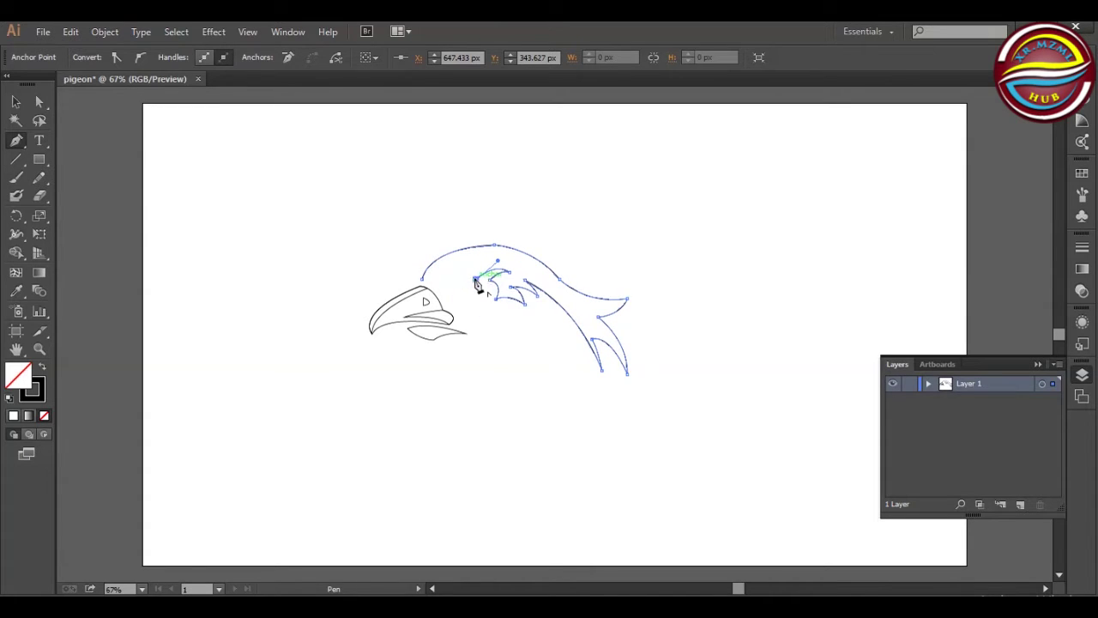
Draw the pointed brow feathers toward the forehead and close the head outline at its starting anchor.
left_click_drag(477, 286, 440, 294)
left_click(461, 286)
left_click(464, 271)
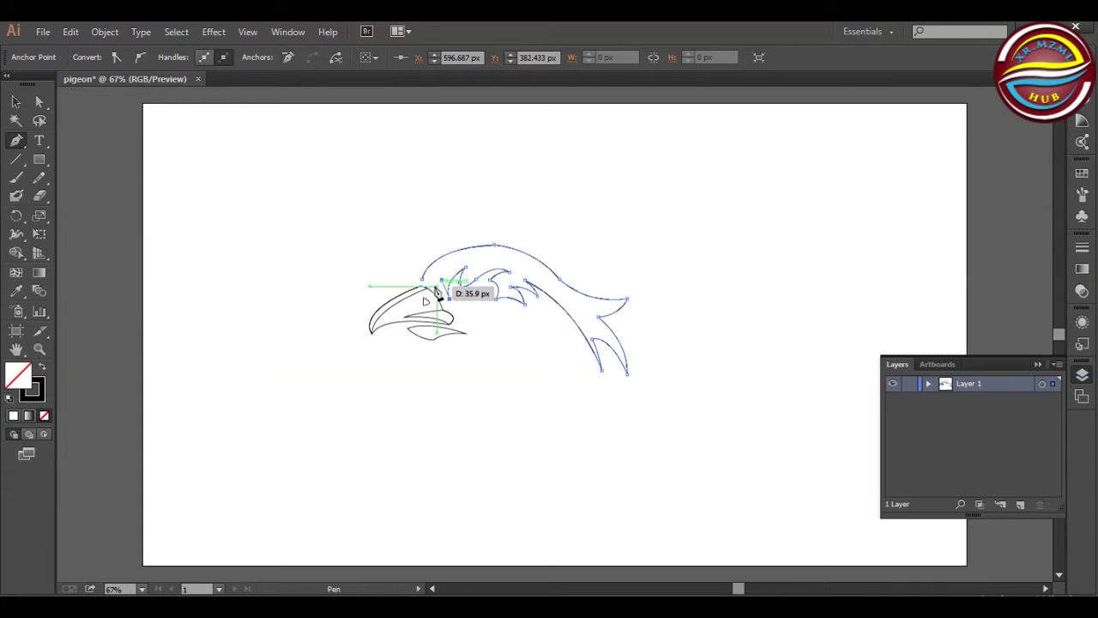
left_click_drag(438, 292, 438, 285)
left_click_drag(437, 281, 428, 284)
left_click(439, 286)
mouse_move(436, 280)
left_mouse_down()
mouse_move(453, 269)
mouse_move(423, 296)
mouse_move(416, 270)
mouse_move(422, 277)
left_mouse_up()
left_click(432, 281)
left_click(39, 101)
left_click(266, 307)
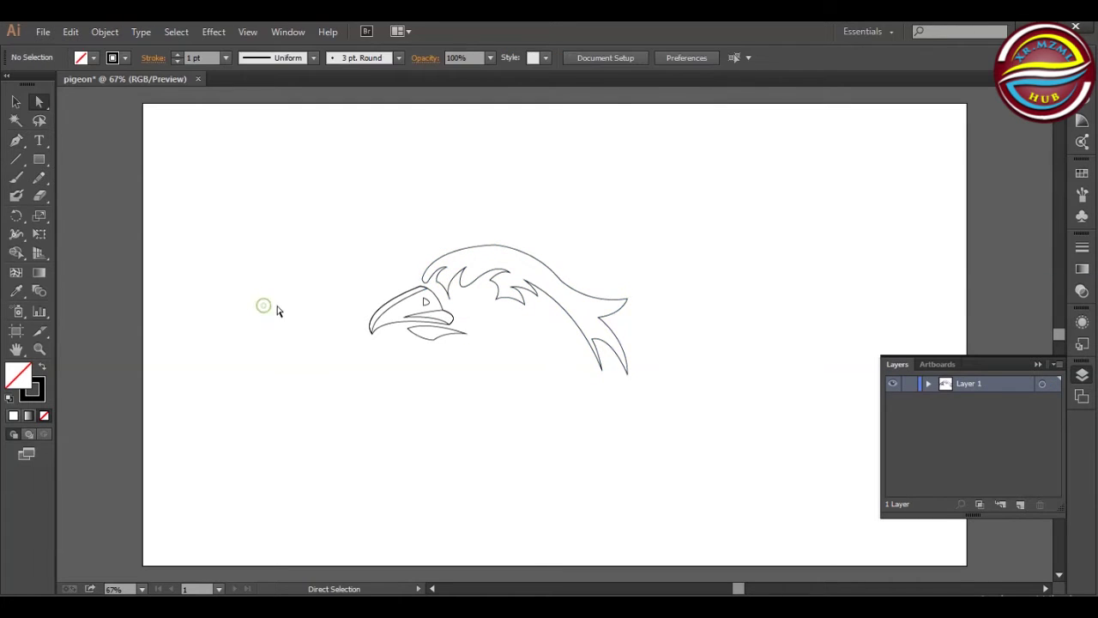
Refine the curve of the tall brow feather in front of the eye area by adjusting its anchor handle.
left_click(466, 268)
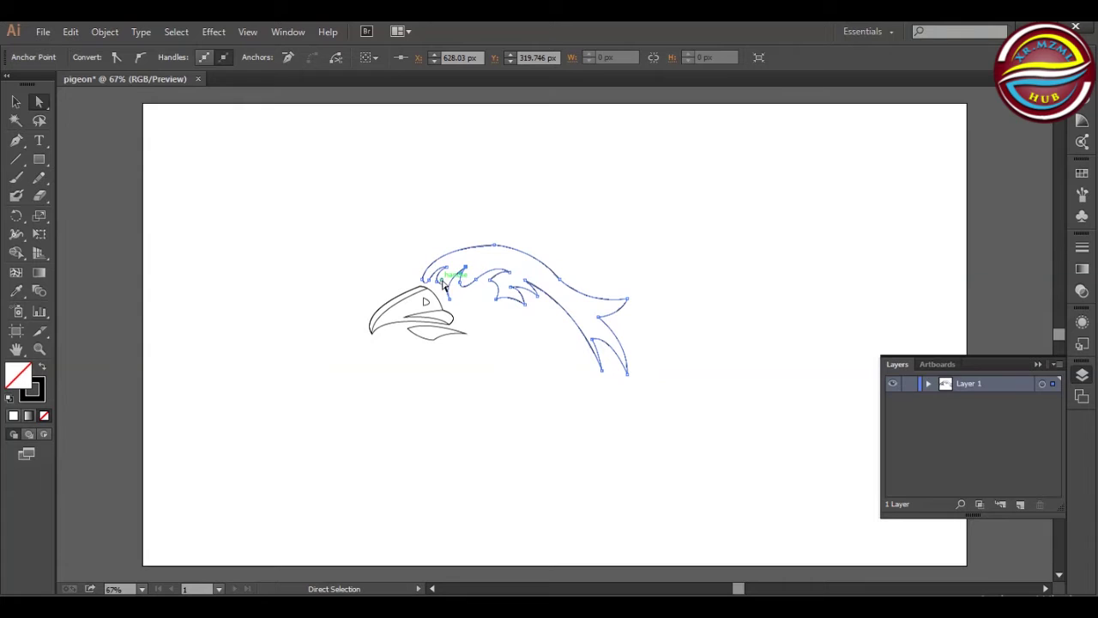
mouse_move(454, 273)
left_mouse_down()
mouse_move(465, 266)
mouse_move(455, 271)
left_mouse_up()
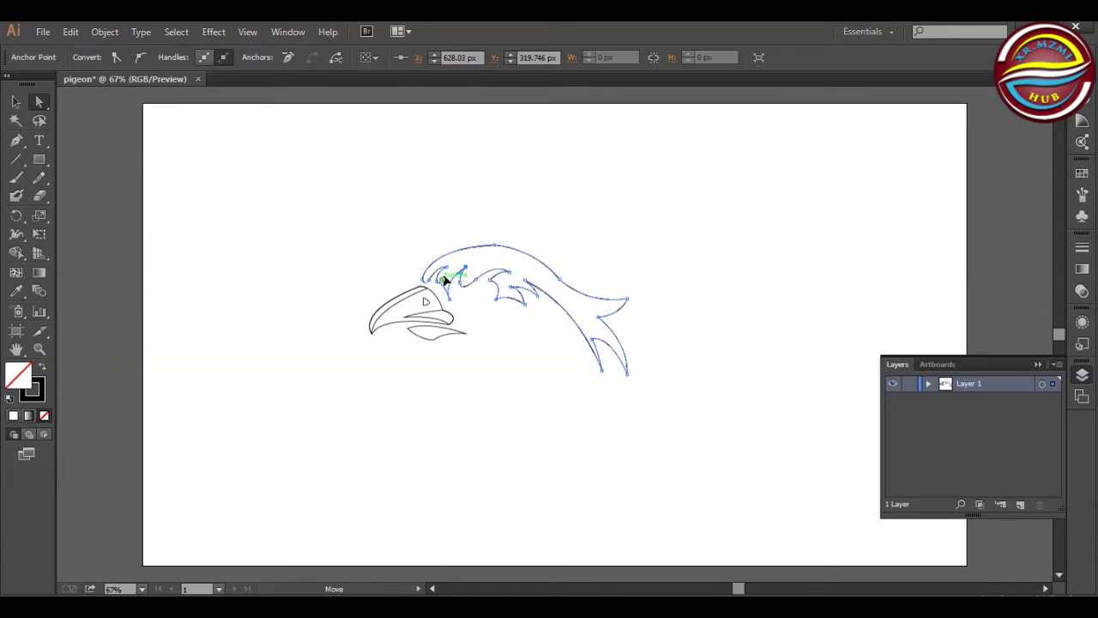
left_click(469, 313)
Draw a circle about 39 px wide for the eye and place it beneath the brow feathers.
left_click_drag(38, 159, 101, 195)
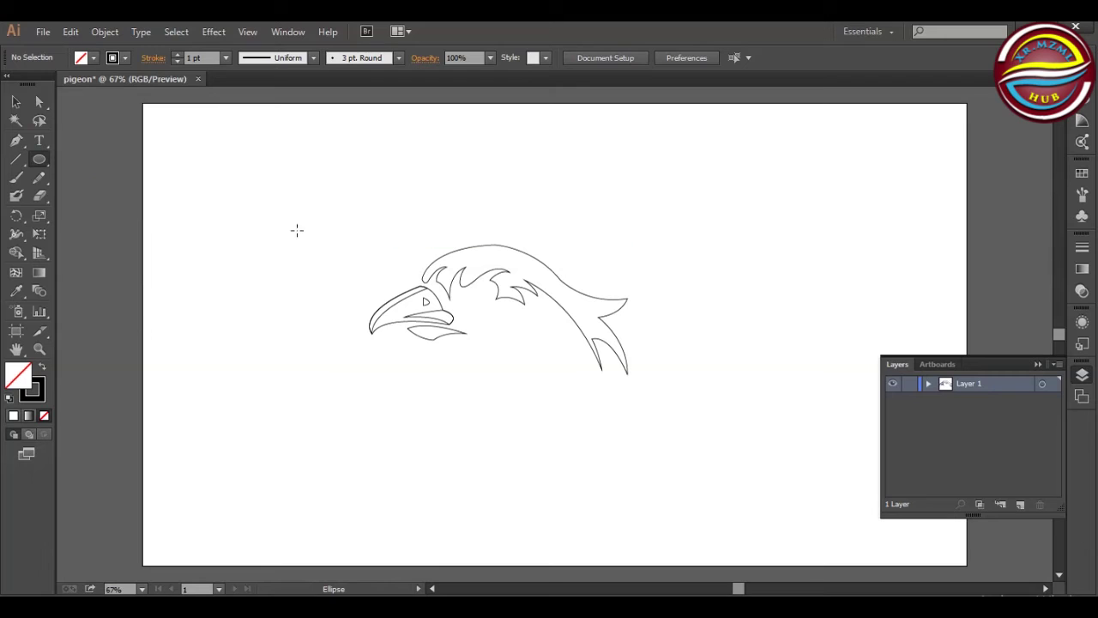
left_click_drag(308, 226, 488, 287)
left_click(15, 102)
left_click(289, 189)
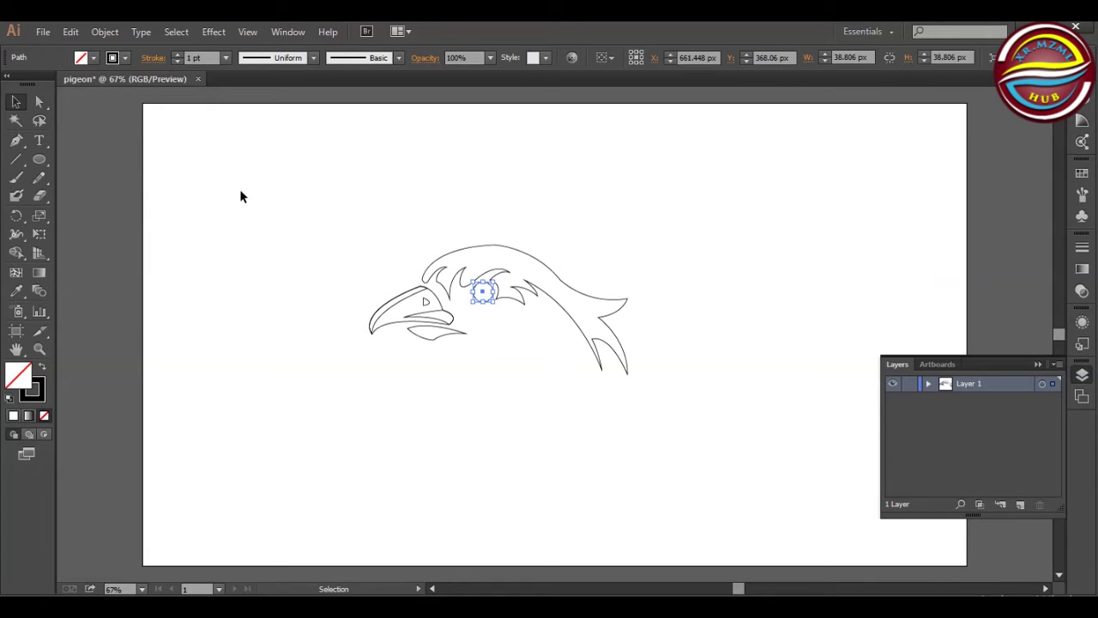
left_click(252, 193)
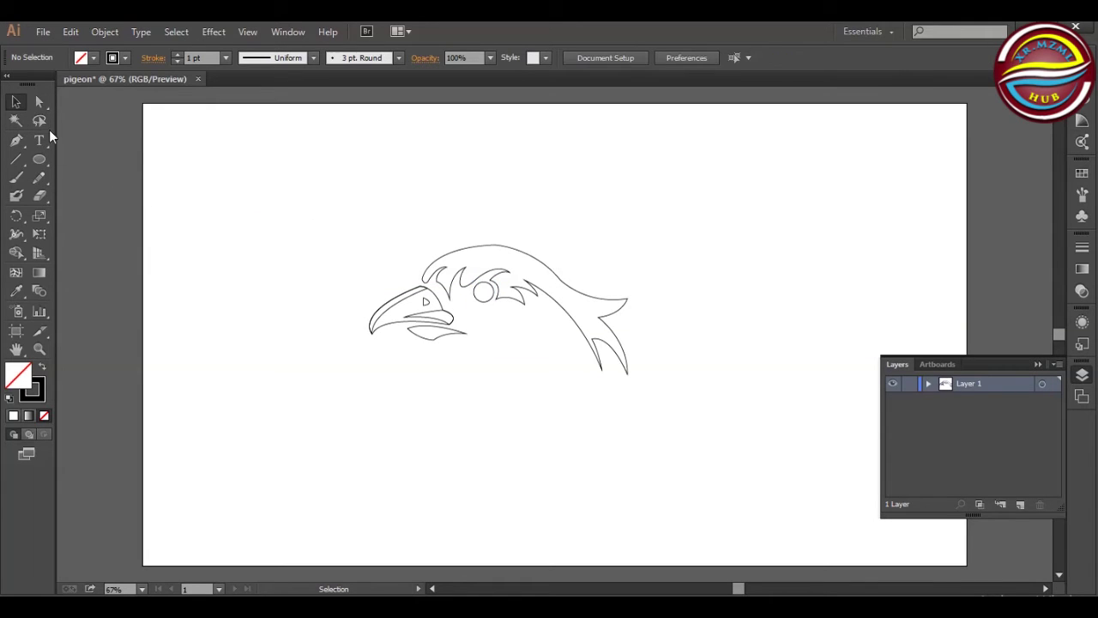
Duplicate the eye circle and offset the copy about 11 px toward the beak.
left_click(40, 159)
left_click(16, 103)
left_click(488, 299)
left_click_drag(488, 299, 485, 298)
left_click(307, 247)
left_click(473, 288)
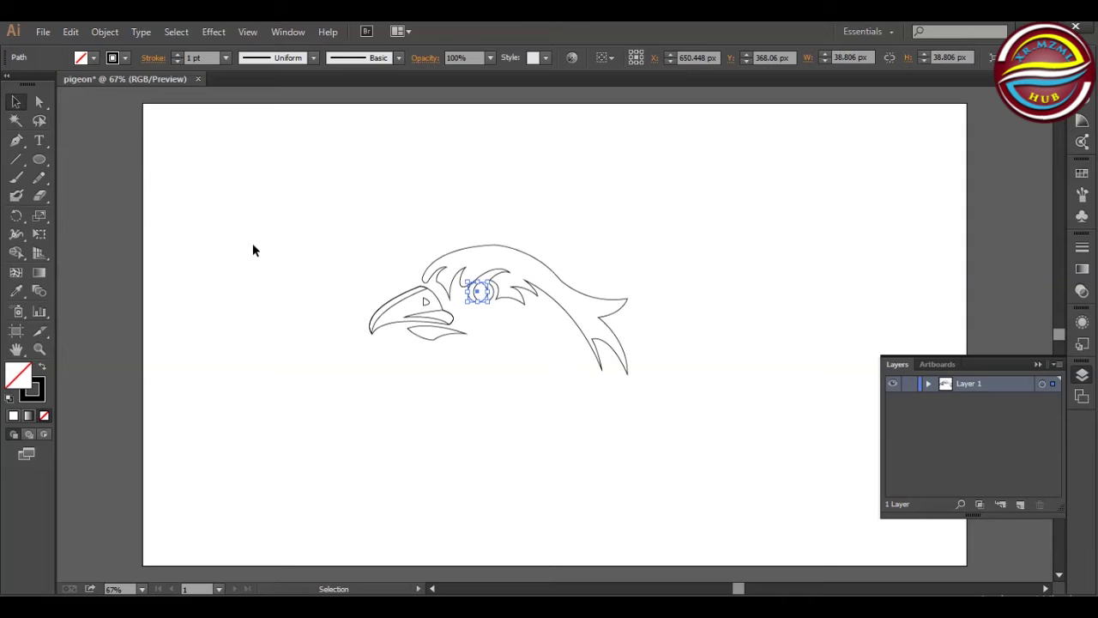
left_click(299, 241)
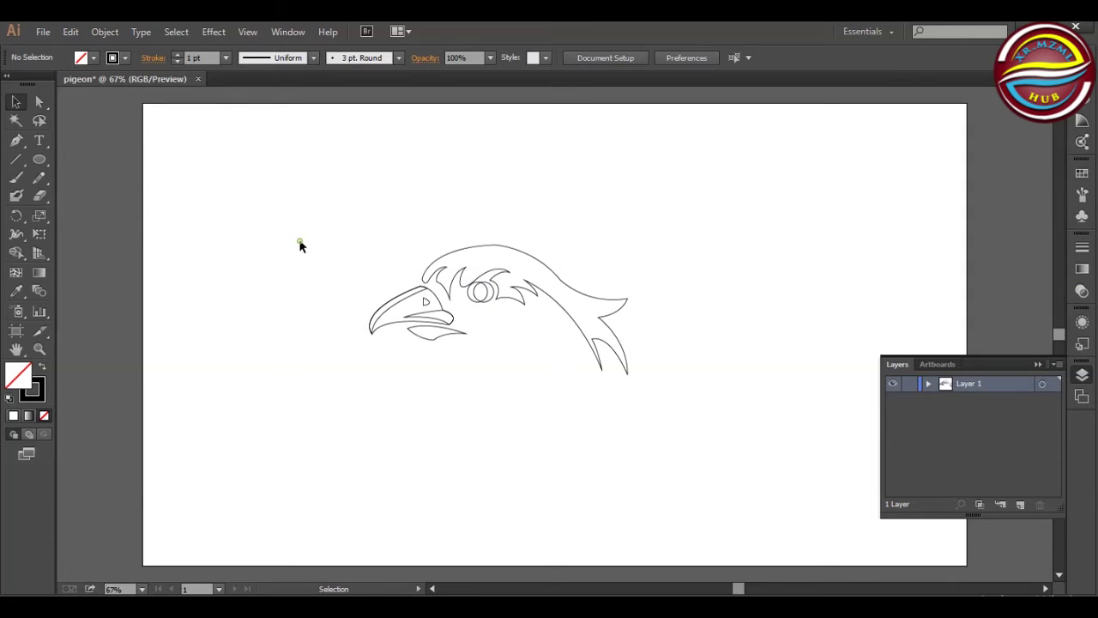
Remove the front areas of the overlapping eye circles with the Shape Builder, leaving a crescent.
left_click(483, 299)
left_click(16, 252)
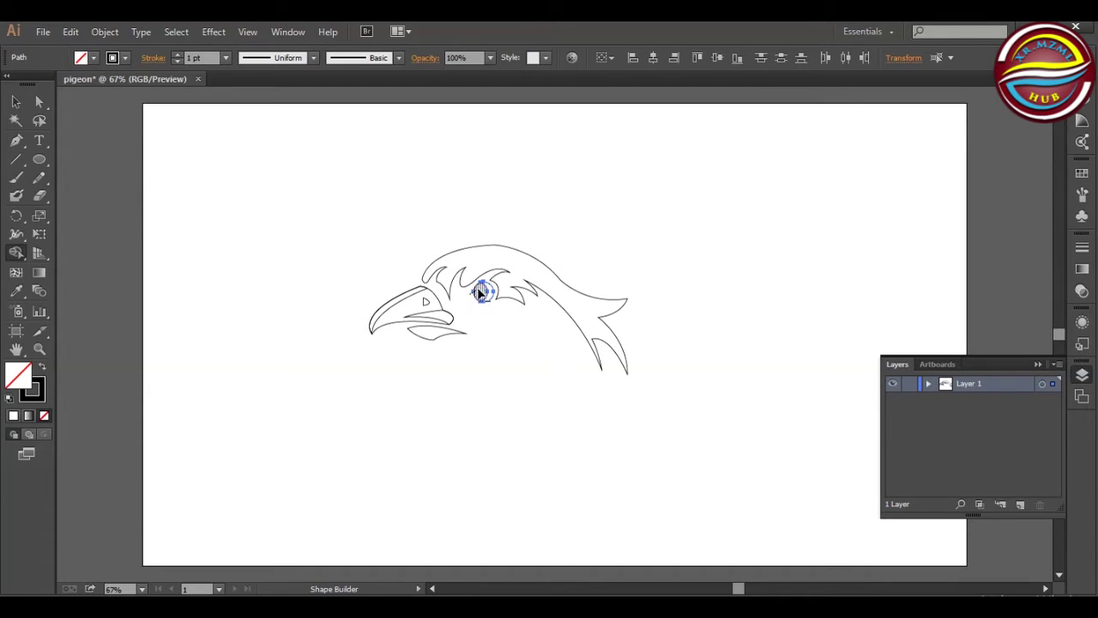
key("v")
left_click(324, 288)
Draw a circle about 18 px wide for the pupil and position it in front of the eye crescent.
left_click(41, 161)
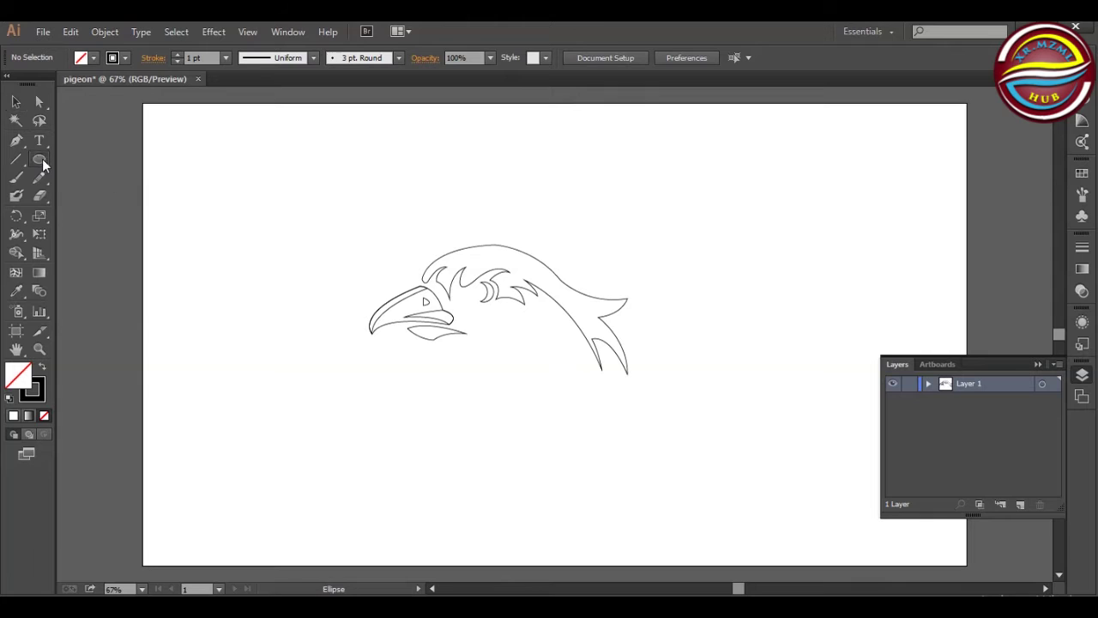
left_click(255, 238)
key("Escape")
left_click_drag(260, 227, 468, 292)
key("v")
left_click(218, 177)
left_click_drag(476, 293, 477, 294)
left_click(487, 188)
left_click(476, 296)
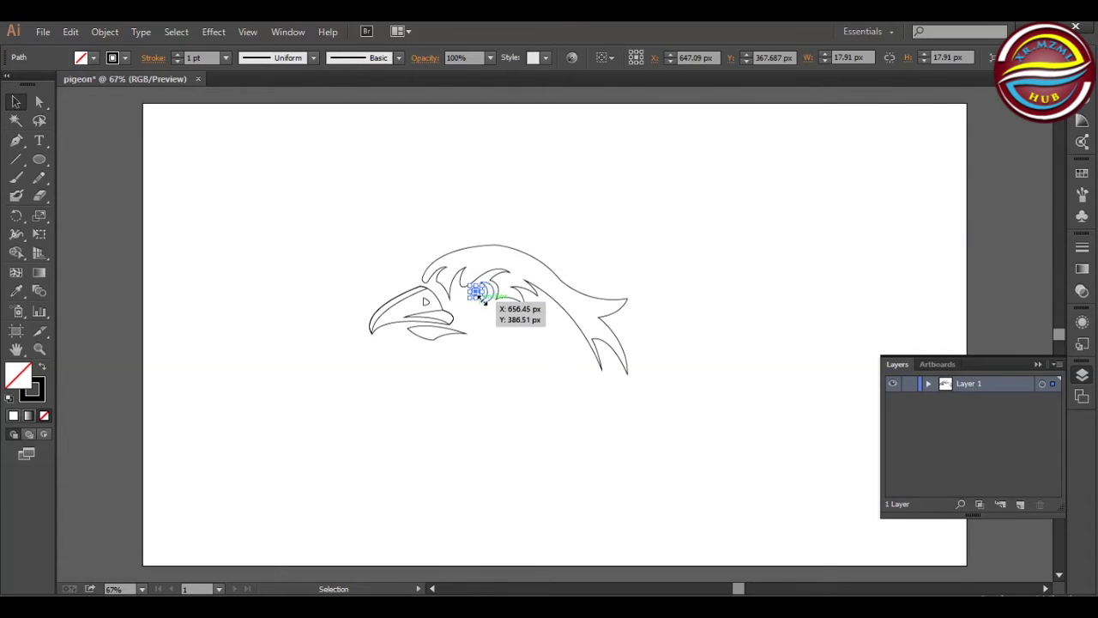
Enlarge the pupil circle slightly and move it out of the eye to the empty area above the beak.
left_click_drag(481, 297, 486, 303)
left_click(441, 202)
left_click(477, 291)
left_click(350, 268)
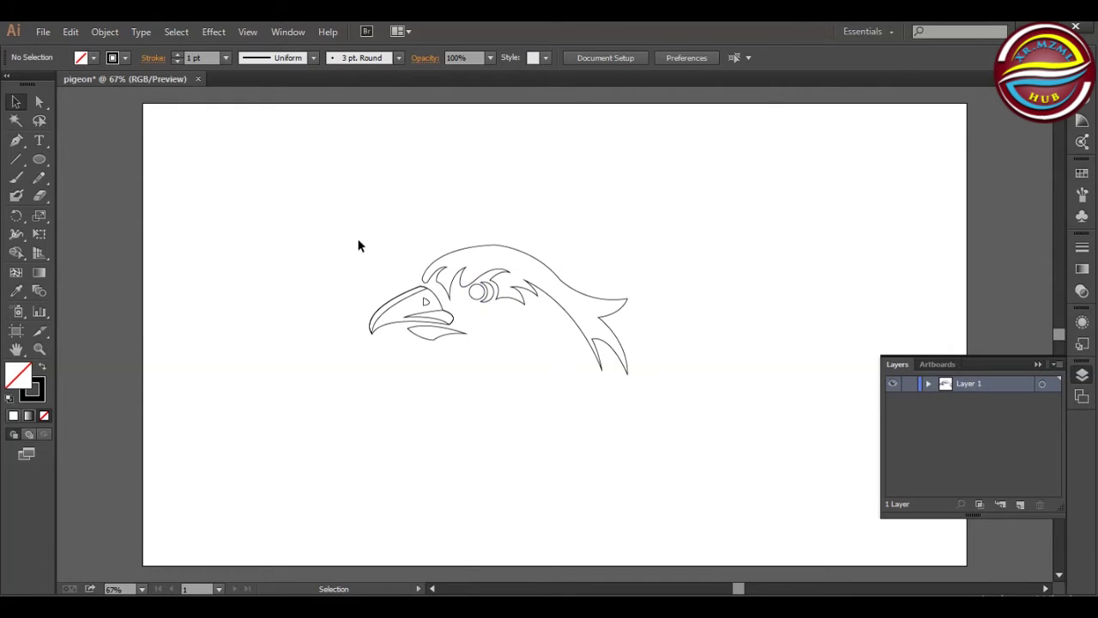
left_click_drag(472, 291, 315, 173)
left_click(411, 145)
Draw a small curved wedge from the circle's center out past its upper edge and cut it from the circle with the Shape Builder.
left_click(16, 140)
left_click_drag(314, 160, 326, 186)
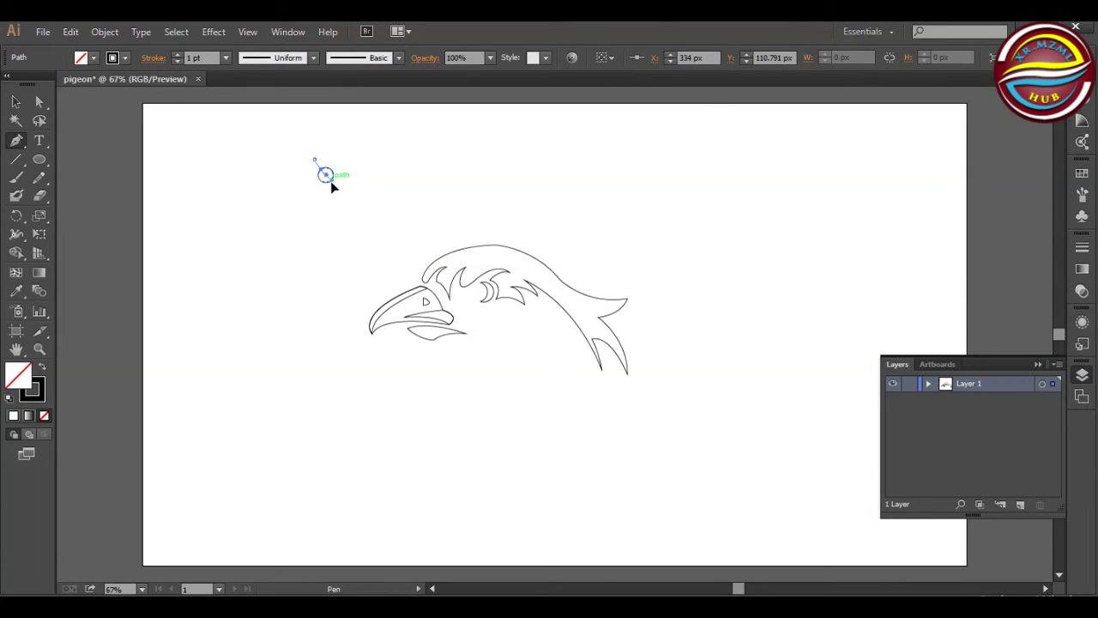
left_click(345, 166, "ctrl")
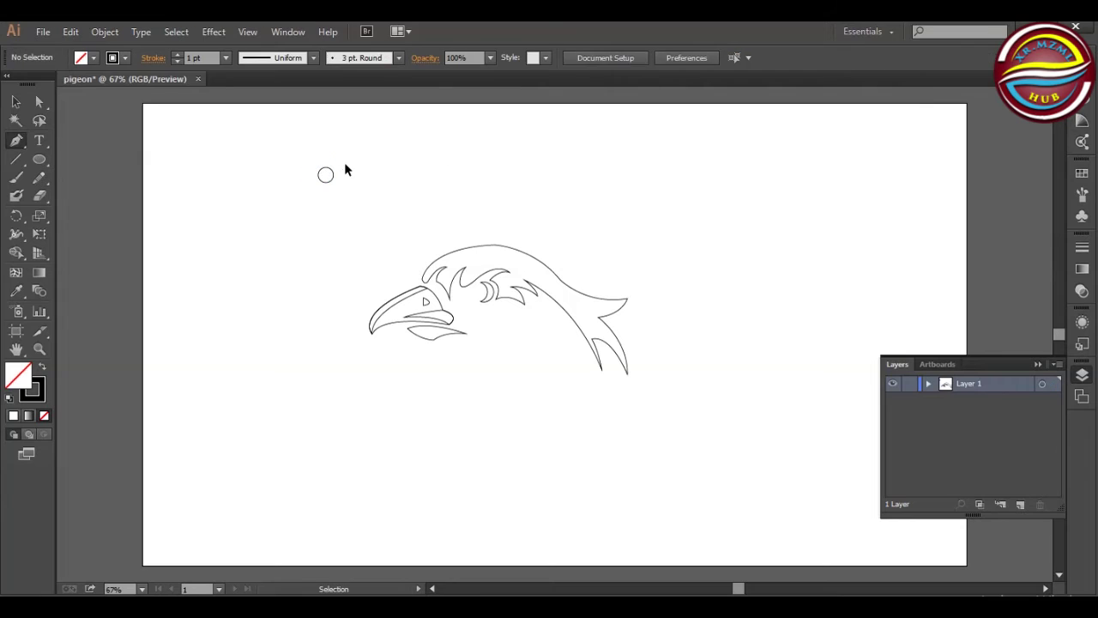
left_click_drag(325, 175, 346, 148)
key("ctrl+z")
left_click(342, 158)
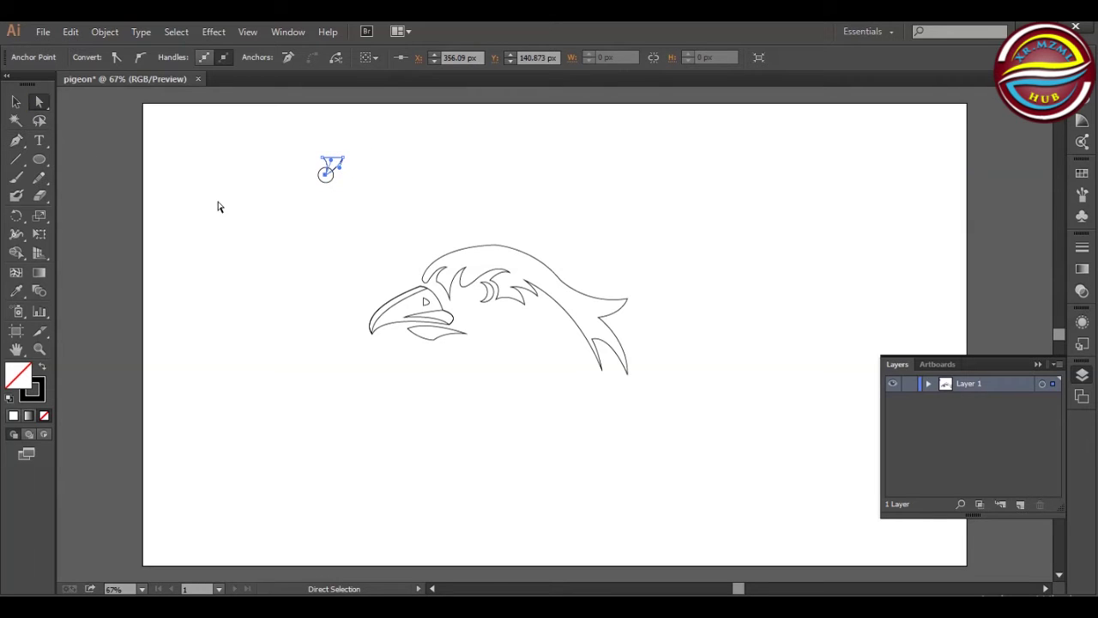
key("ctrl+a")
key("shift+m")
Move the notched pupil back into the eye in front of the crescent and nudge it toward the crescent.
left_click(16, 102)
left_click(289, 188)
left_click_drag(321, 175, 483, 294)
left_click(443, 197)
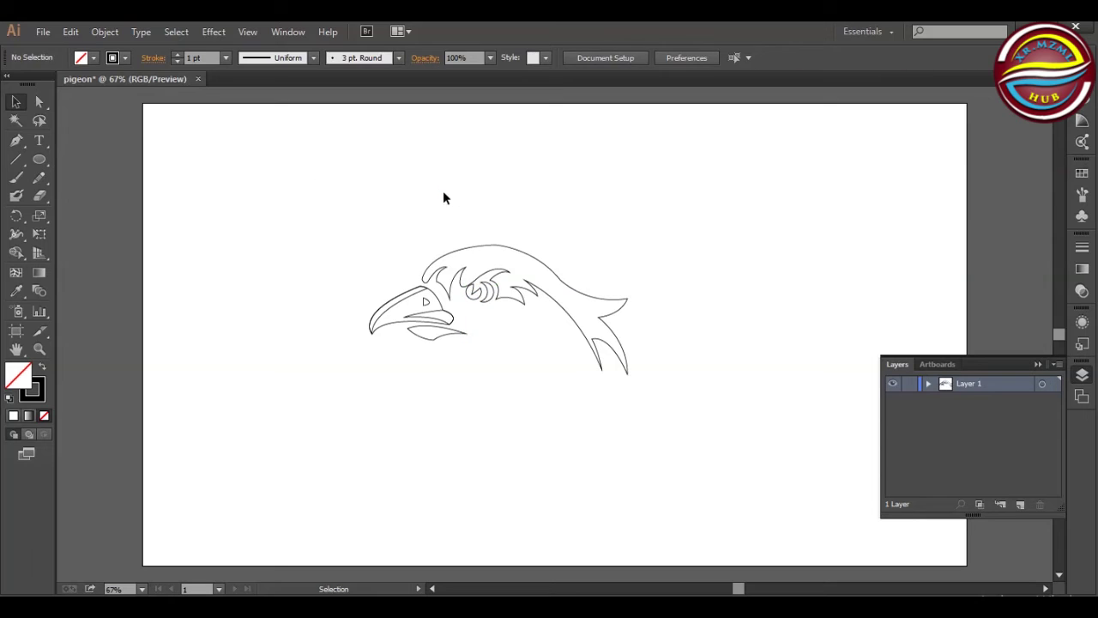
left_click(470, 300)
key("Right")
key("Right")
key("Right")
key("Right")
key("Right")
left_click(342, 206)
Add a highlight circle about 8 px wide and position it in the notch of the pupil.
key("l")
left_click(239, 213)
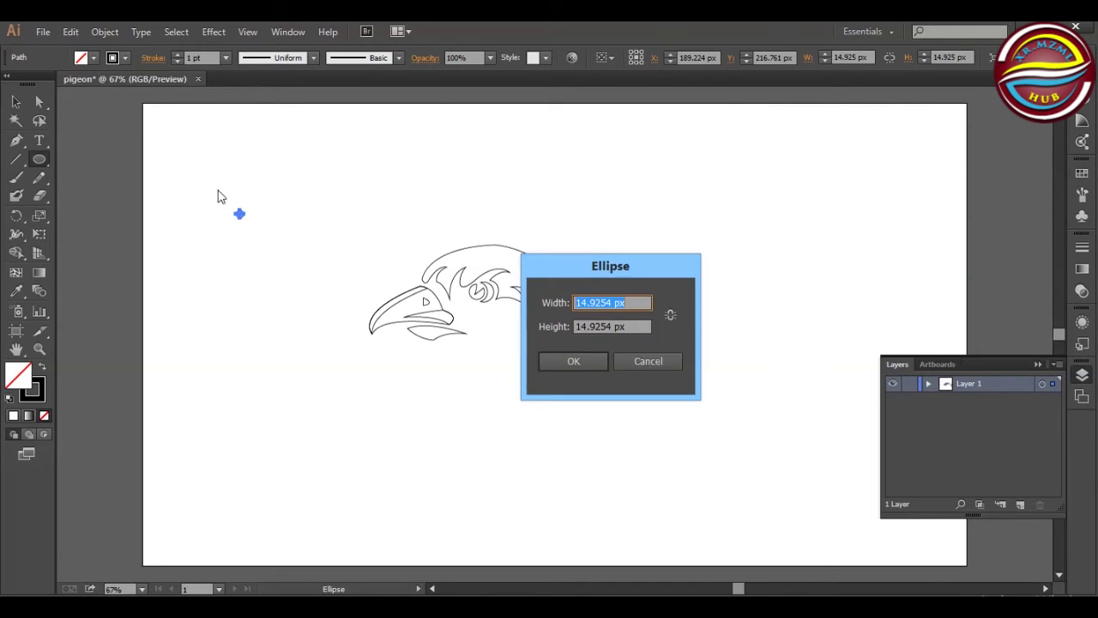
key("Return")
left_click(15, 101)
left_click_drag(240, 214, 480, 290)
left_click(379, 196)
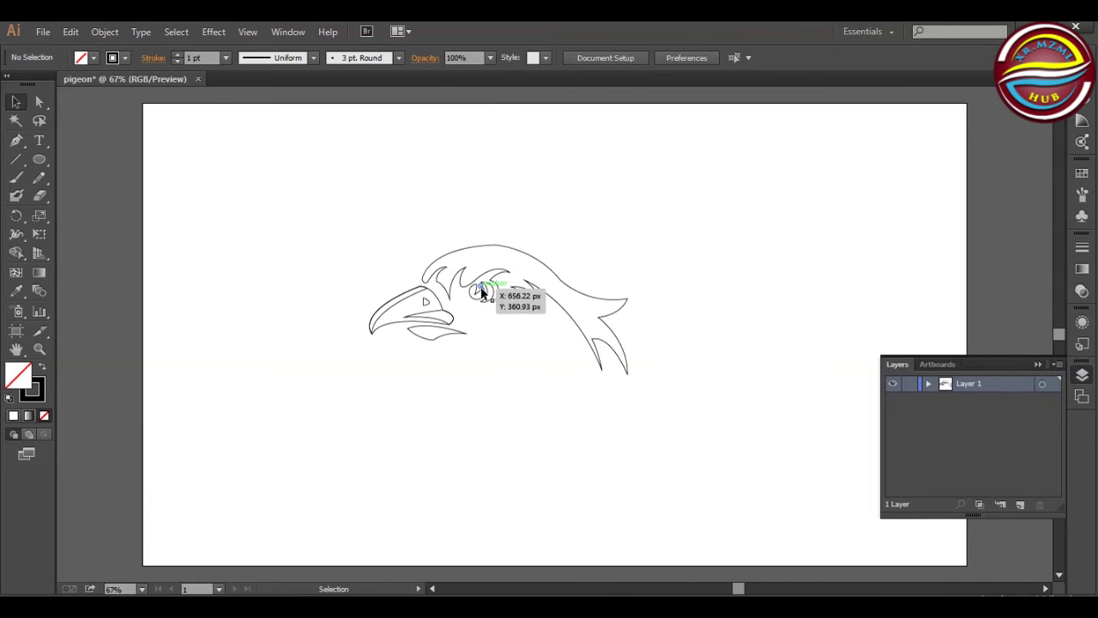
left_click(259, 209)
left_click_drag(479, 288, 479, 290)
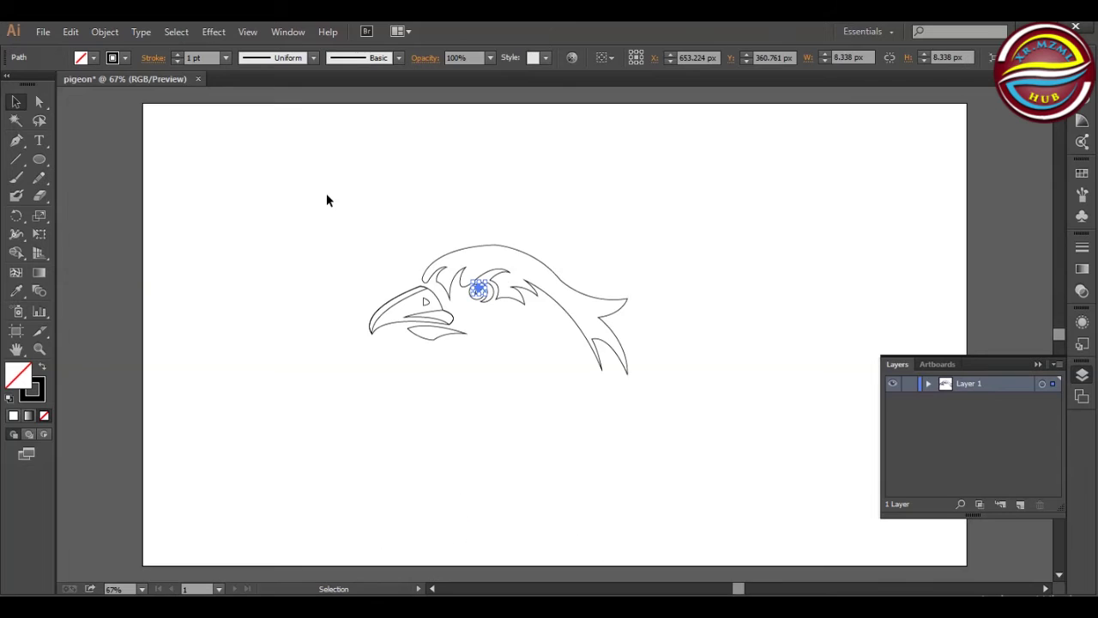
left_click(326, 200)
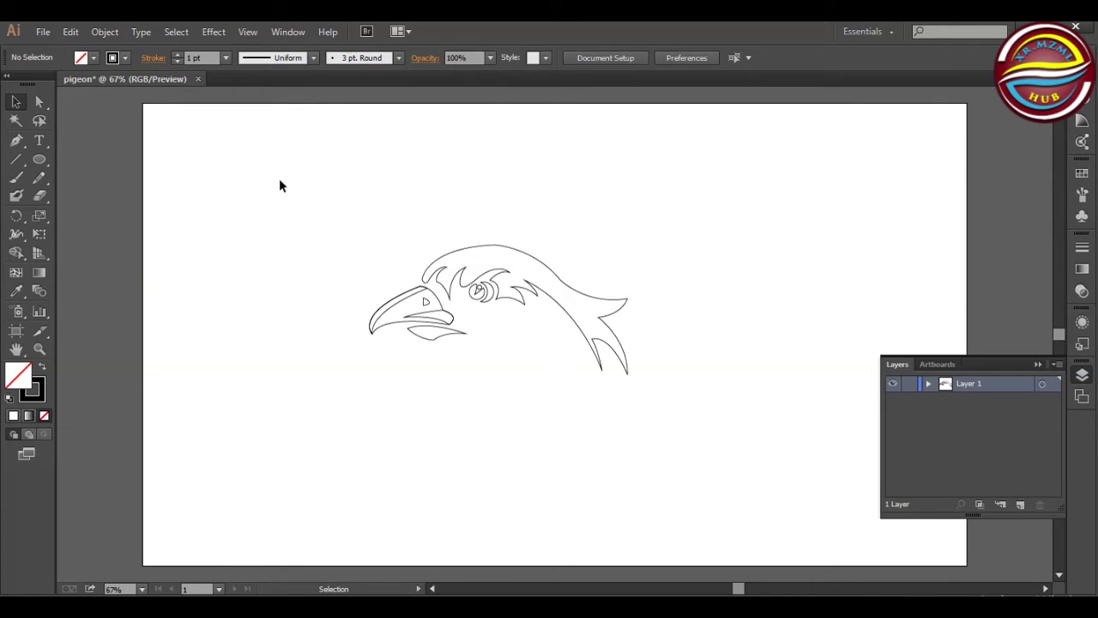
Fine-tune the anchor points of the pupil's notch around the highlight circle.
key("a")
left_click(475, 284)
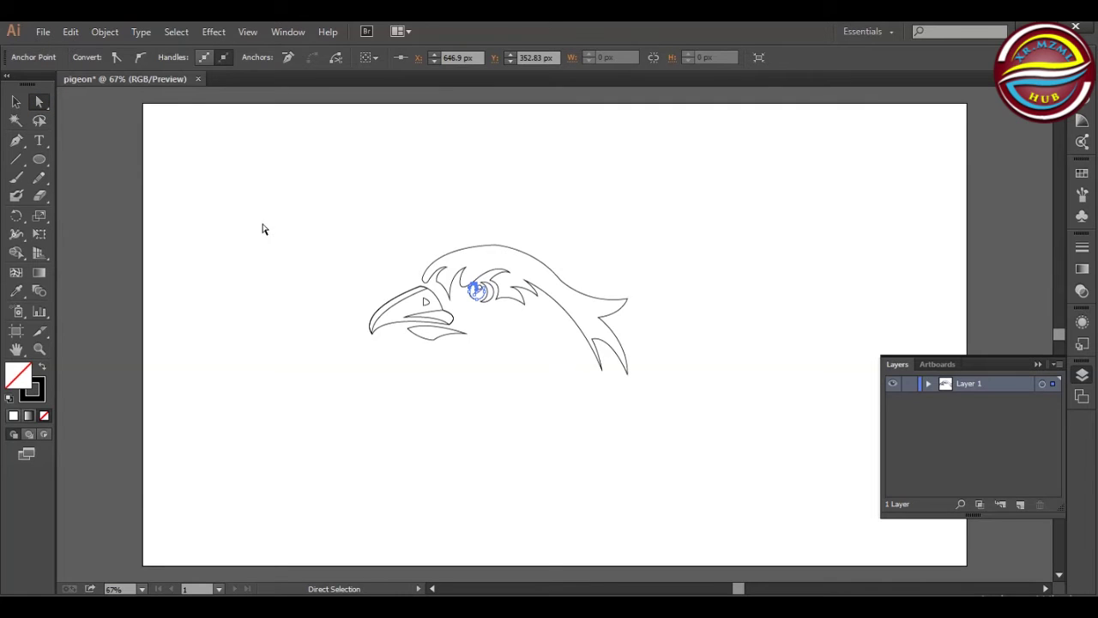
left_click(263, 229)
left_click(474, 288)
left_click(271, 259)
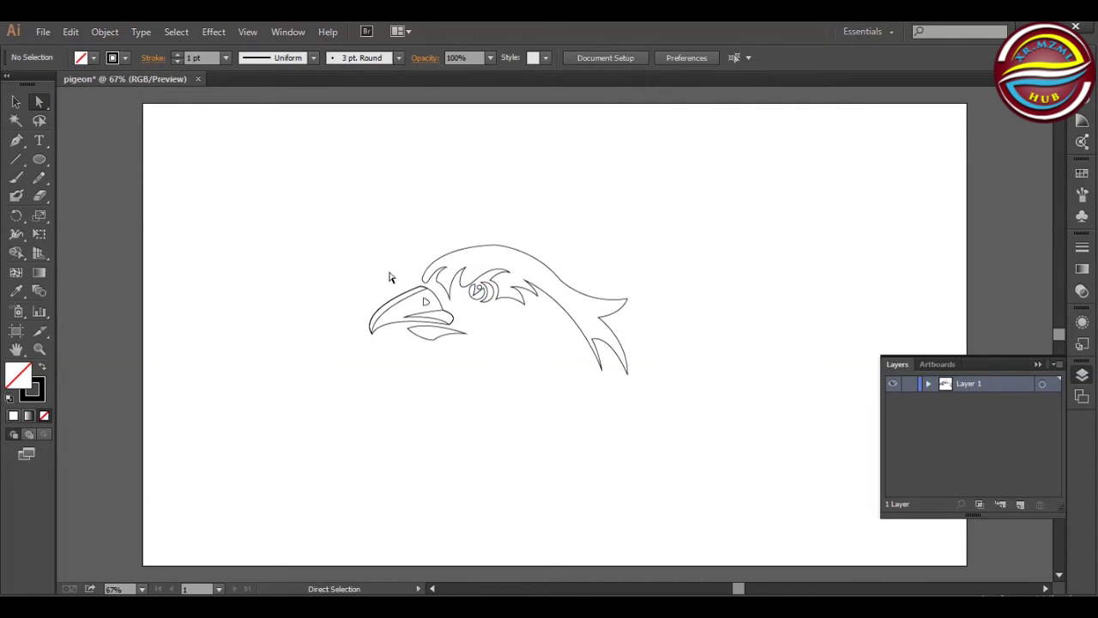
left_click(483, 287)
left_click(309, 242)
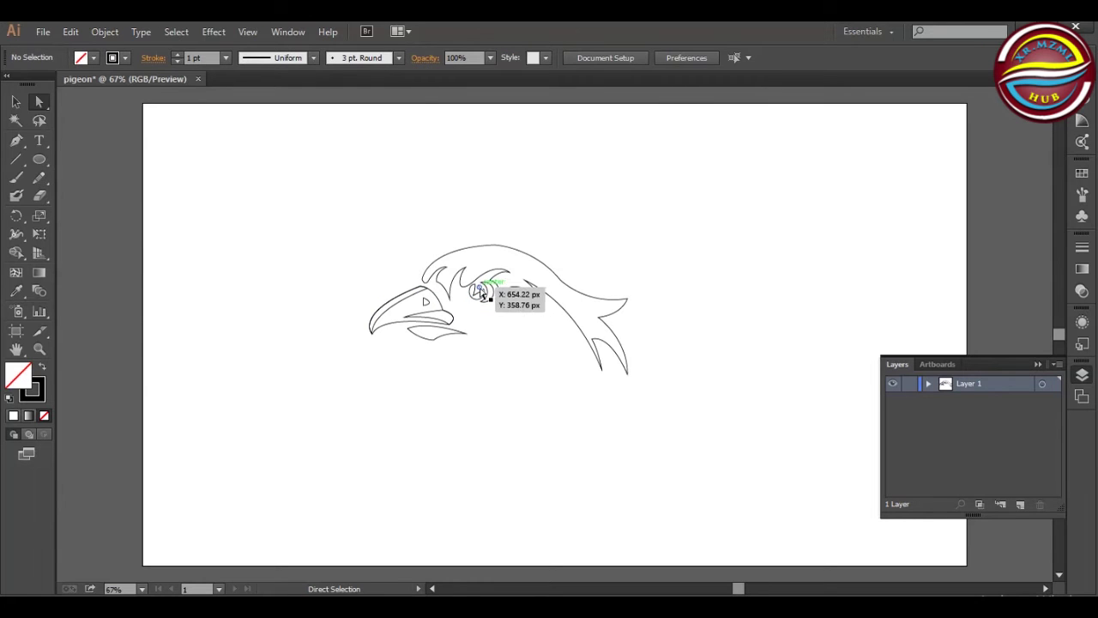
left_click(481, 290)
left_click(335, 241)
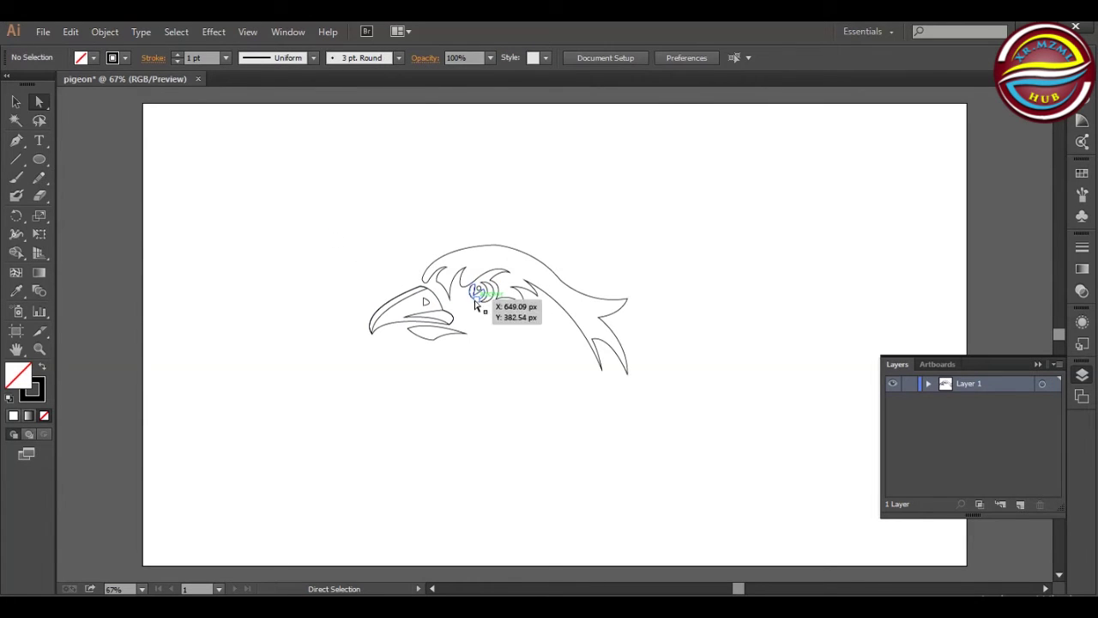
key("v")
left_click_drag(484, 302, 474, 297)
left_click(366, 306)
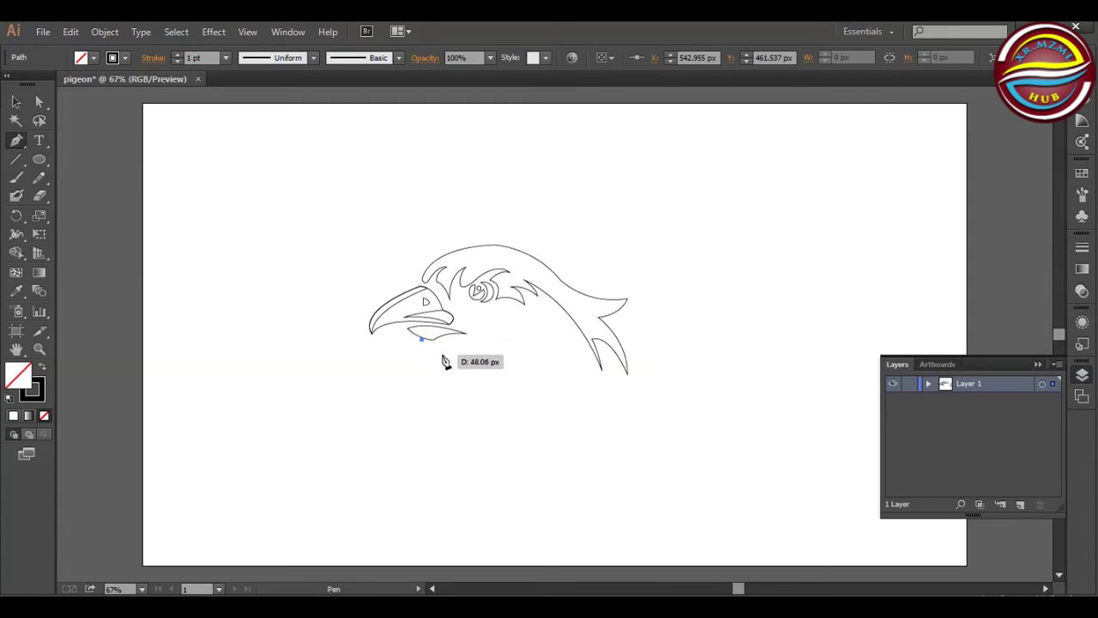
Draw a closed, pointed cheek feather behind and below the eye with the Pen tool.
left_click(534, 317)
left_click_drag(550, 341, 561, 368)
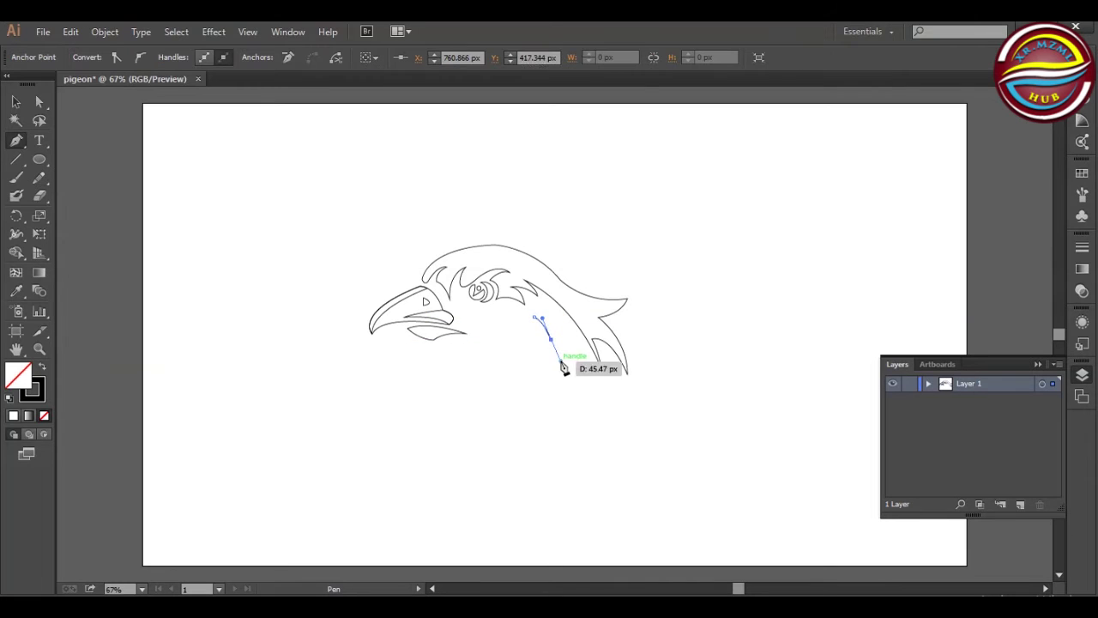
left_click_drag(528, 284, 526, 281)
left_click(542, 301)
left_click(534, 318)
Draw the front of the throat feathers with the Pen tool, from below the lower beak down to the pointed neck tip.
left_click(421, 343)
key("ctrl+z")
left_click(428, 343)
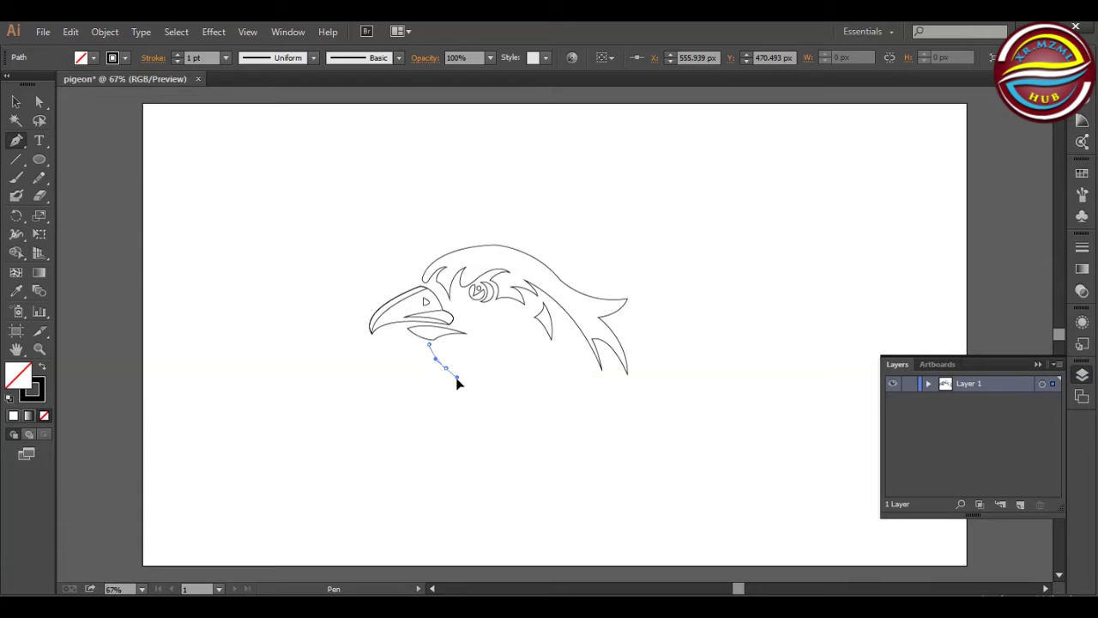
left_click(454, 383)
left_click_drag(447, 369, 478, 378)
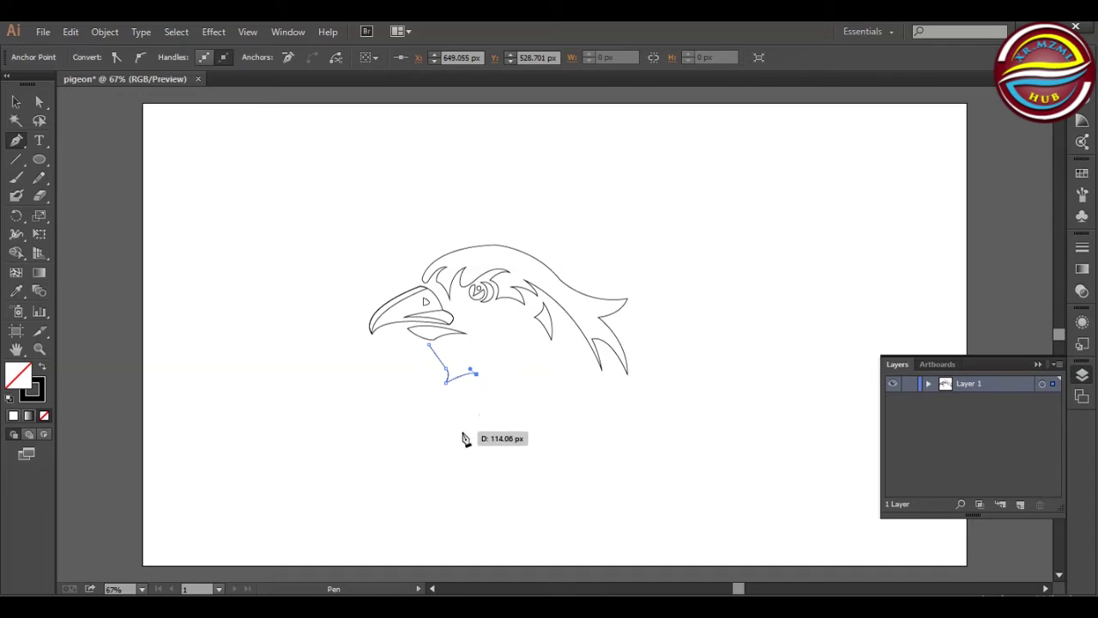
left_click_drag(460, 449, 473, 490)
left_click(461, 449)
Continue the throat path up from the neck tip through two rear feather points and close it below the lower beak.
left_click_drag(513, 388, 546, 389)
left_click_drag(465, 362, 433, 373)
left_click(465, 361)
left_click_drag(494, 360, 516, 374)
left_click(495, 360)
key("ctrl+z")
key("ctrl+z")
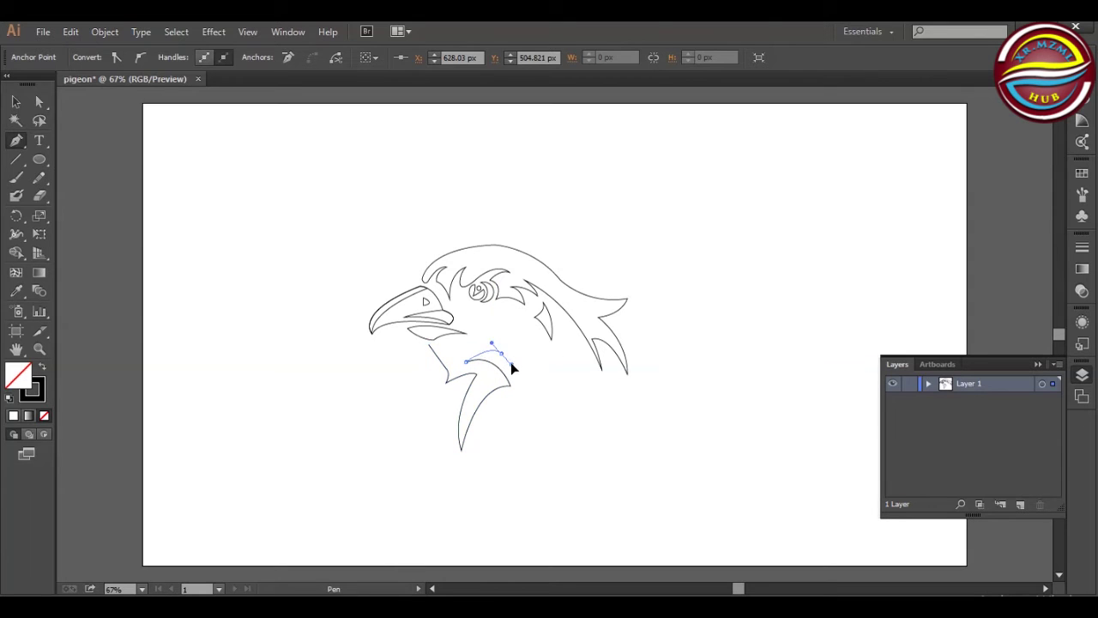
left_click(501, 353)
left_click_drag(429, 345, 378, 370)
left_click(252, 226, "ctrl")
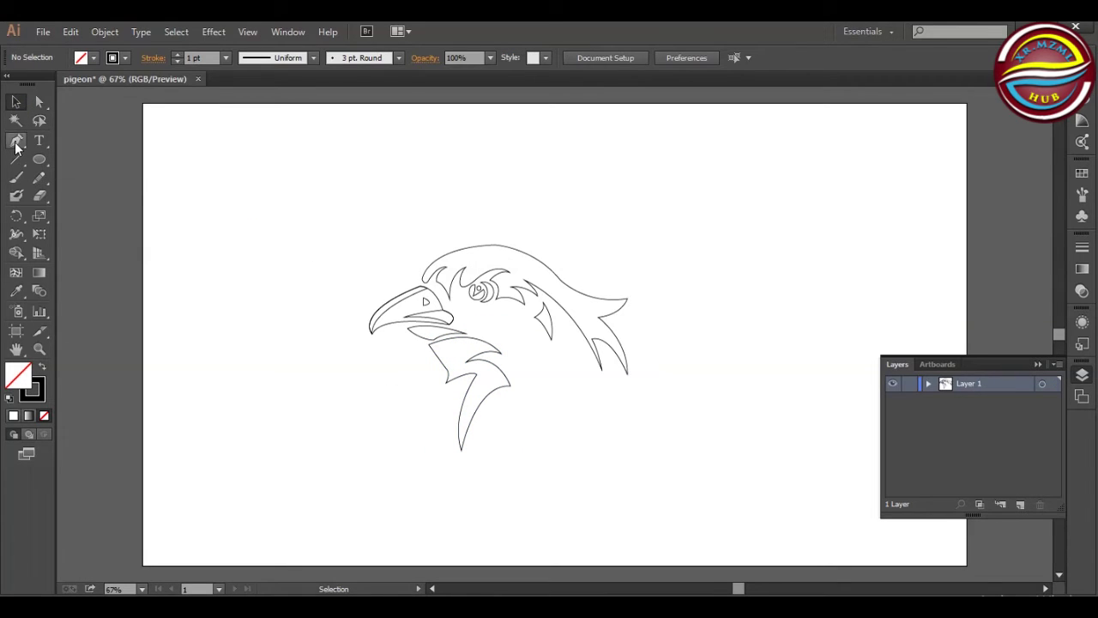
Draw a curve inside the crown from the forehead toward the nape and shift its end anchor 12 px left and 9 px down.
left_click(434, 255)
left_click_drag(541, 272, 589, 311)
key("ctrl")
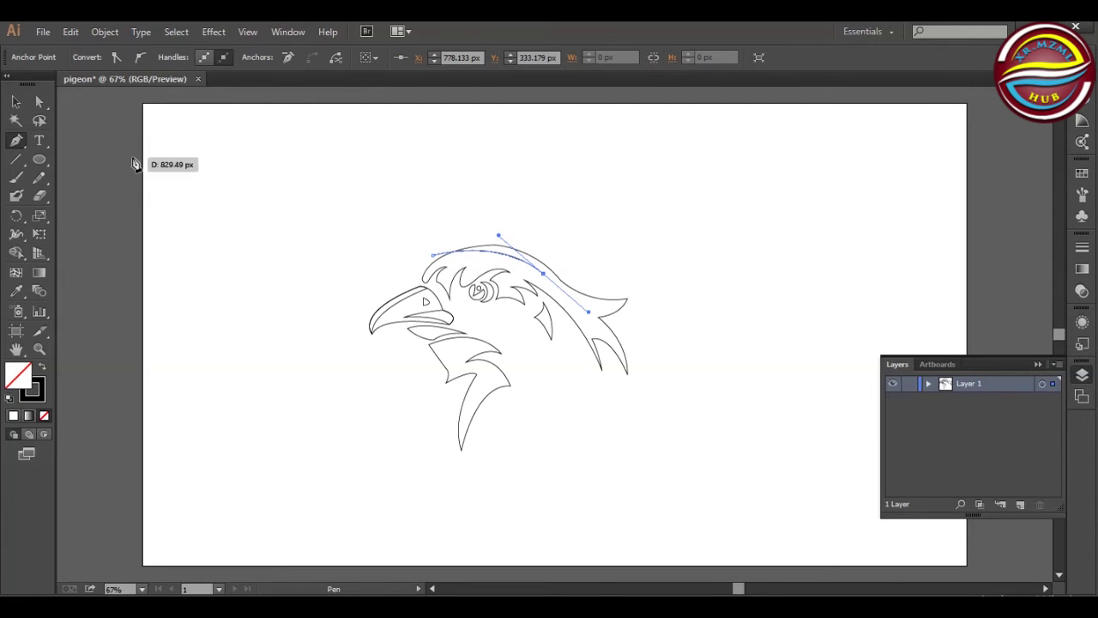
key("Left")
key("Left")
key("Left")
key("Left")
key("Left")
key("Left")
key("Left")
key("Left")
key("Left")
key("Left")
key("Left")
key("Left")
key("Down")
key("Down")
key("Down")
key("Down")
key("Down")
key("Down")
key("Down")
key("Down")
key("Down")
key("Down")
key("Down")
key("Down")
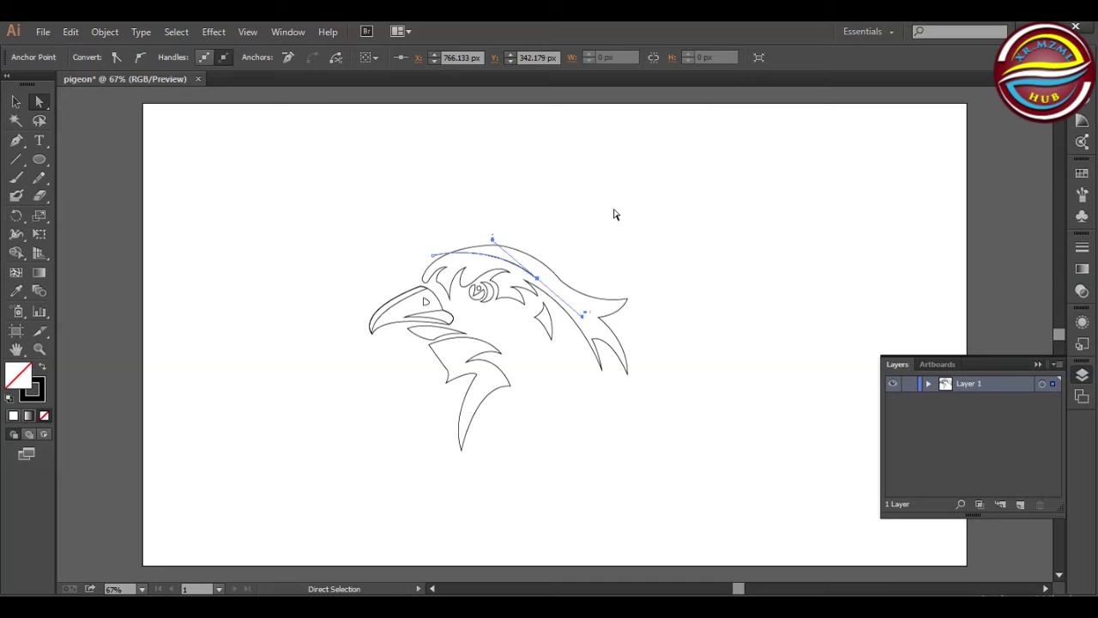
Extend the crown curve with a feather notch at the nape and close the path loosely above the head.
key("p")
left_click_drag(536, 278, 505, 258)
left_click_drag(556, 281, 530, 205)
left_click(585, 301, "ctrl")
left_click_drag(446, 229, 434, 256)
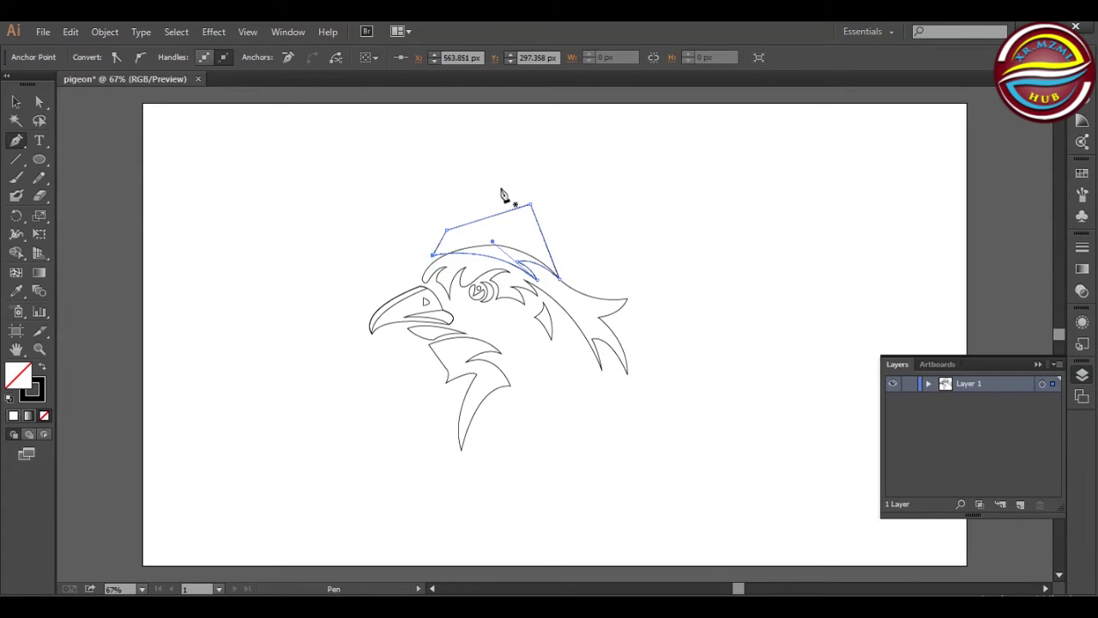
Remove the excess area of the crown shape above the head outline with the Shape Builder.
key("ctrl+a")
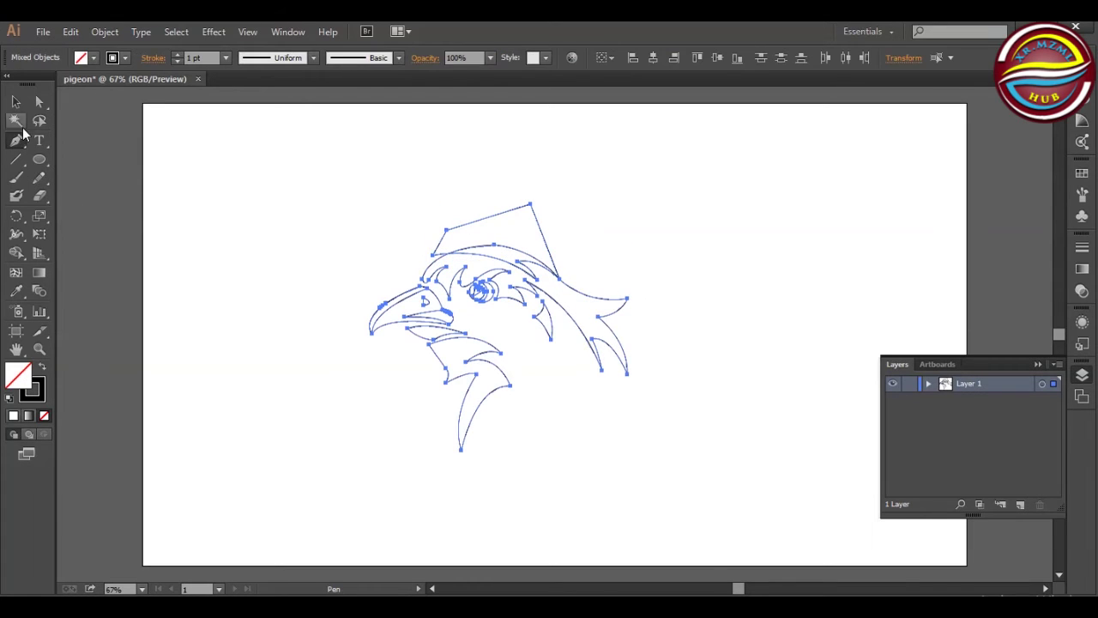
left_click(17, 252)
left_click_drag(455, 174, 493, 228)
key("ctrl+shift+a")
left_click(17, 140)
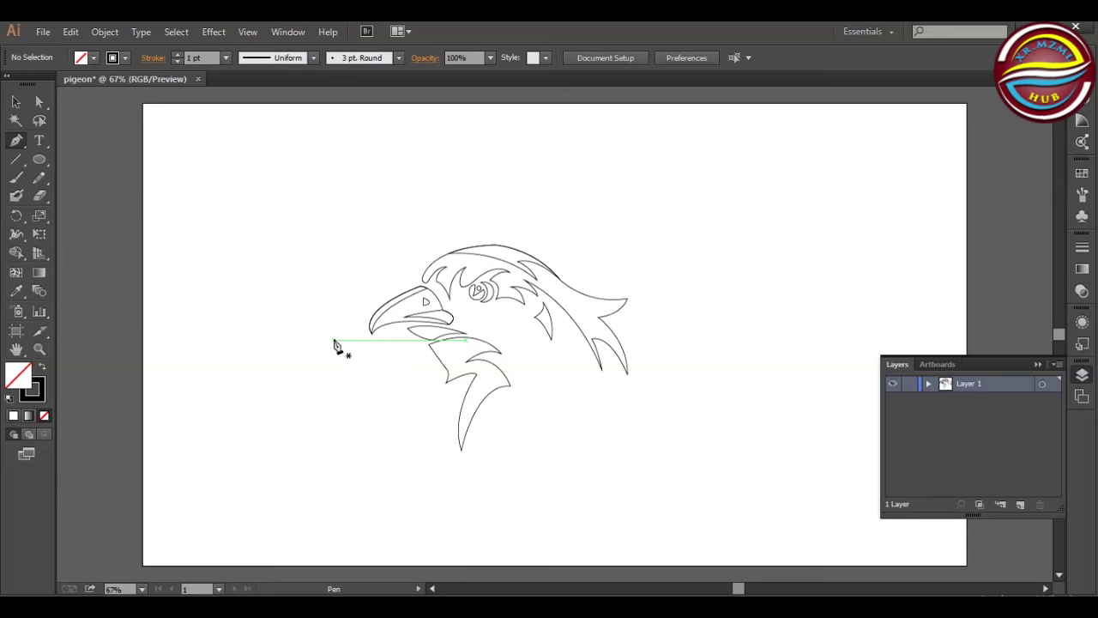
left_click(369, 344)
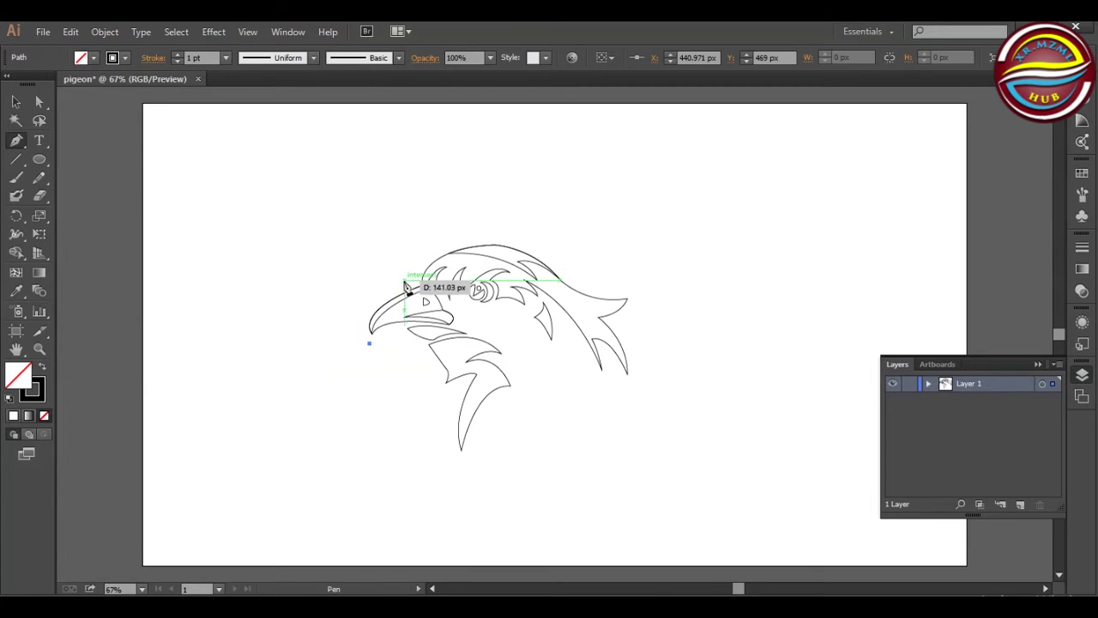
left_click_drag(414, 279, 493, 249)
left_click(629, 199, "ctrl")
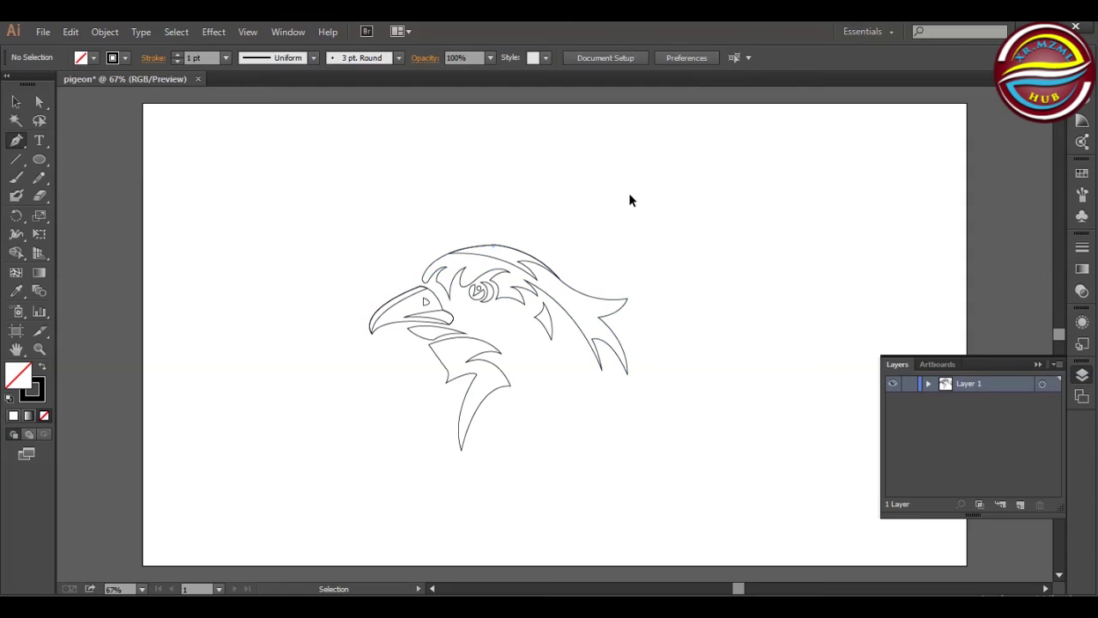
Create a new layer beneath Layer 1 and begin an outer contour on it with a curve around the upper beak.
left_click(1020, 504)
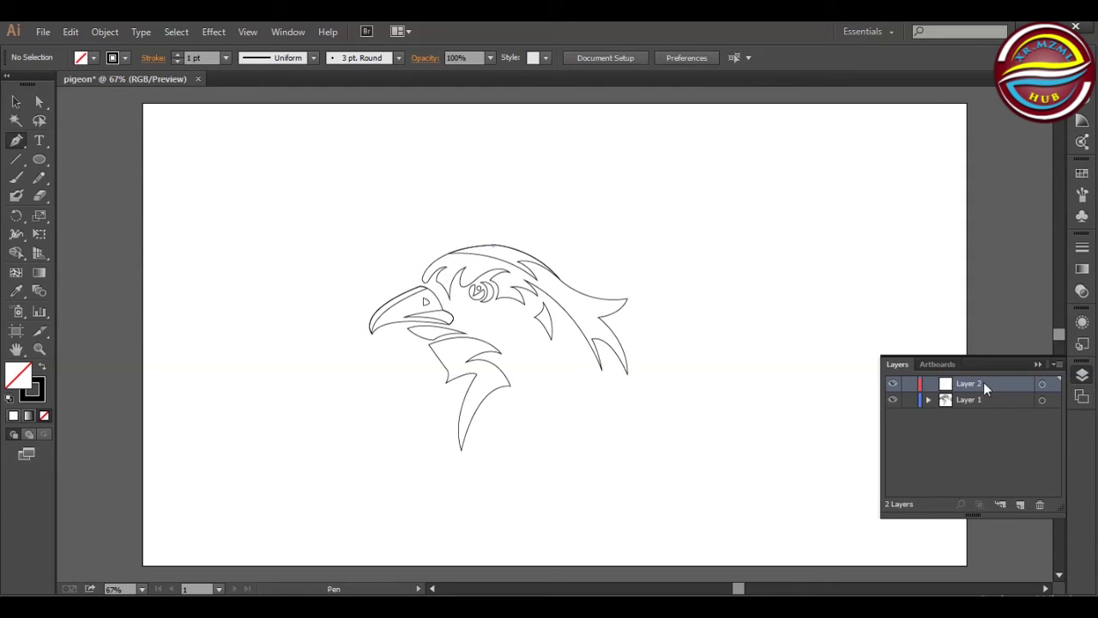
left_click(371, 340)
mouse_move(414, 281)
left_mouse_down()
mouse_move(493, 251)
mouse_move(436, 282)
left_mouse_up()
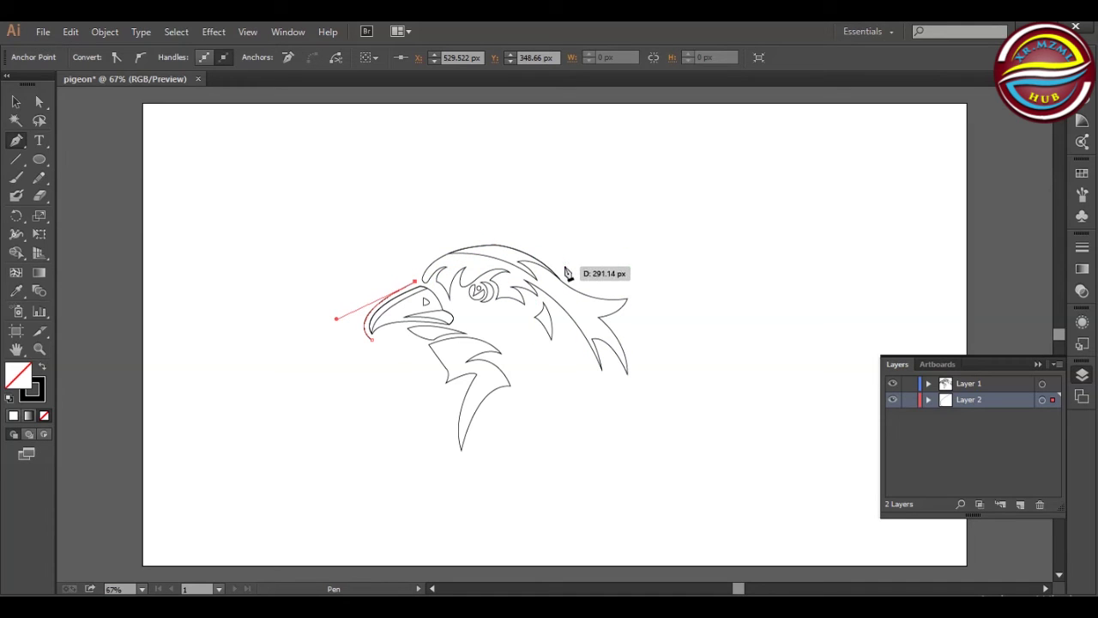
left_click_drag(567, 276, 681, 364)
key("ctrl+z")
left_click_drag(518, 244, 620, 257)
key("ctrl+z")
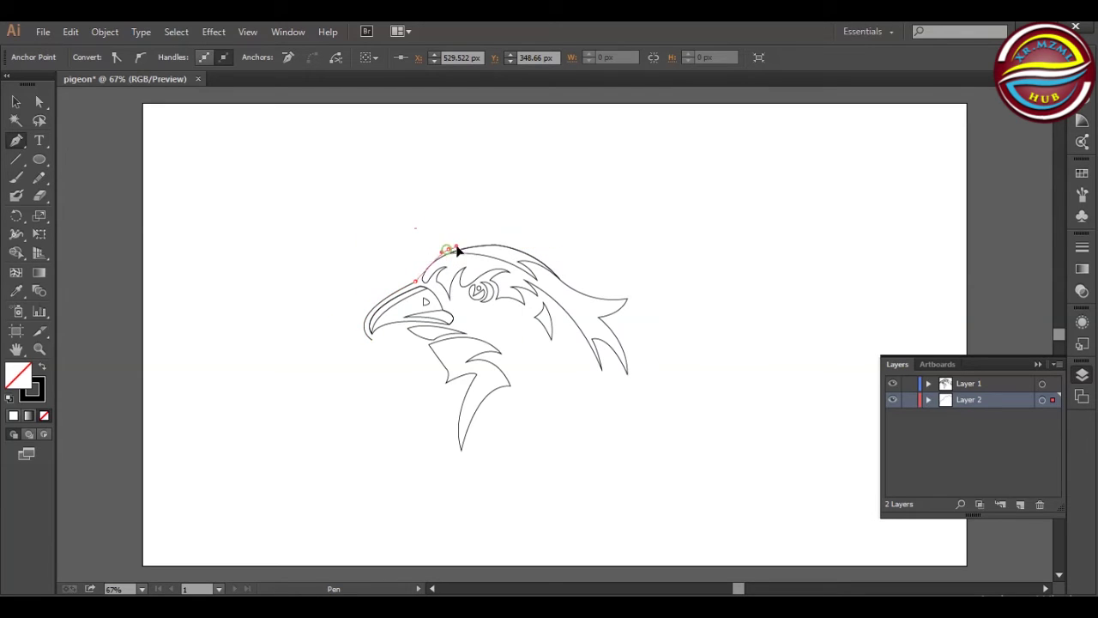
Continue the outer contour over the crown, around the nape feather and down to the lowest feather tip at the back.
left_click_drag(495, 230, 497, 222)
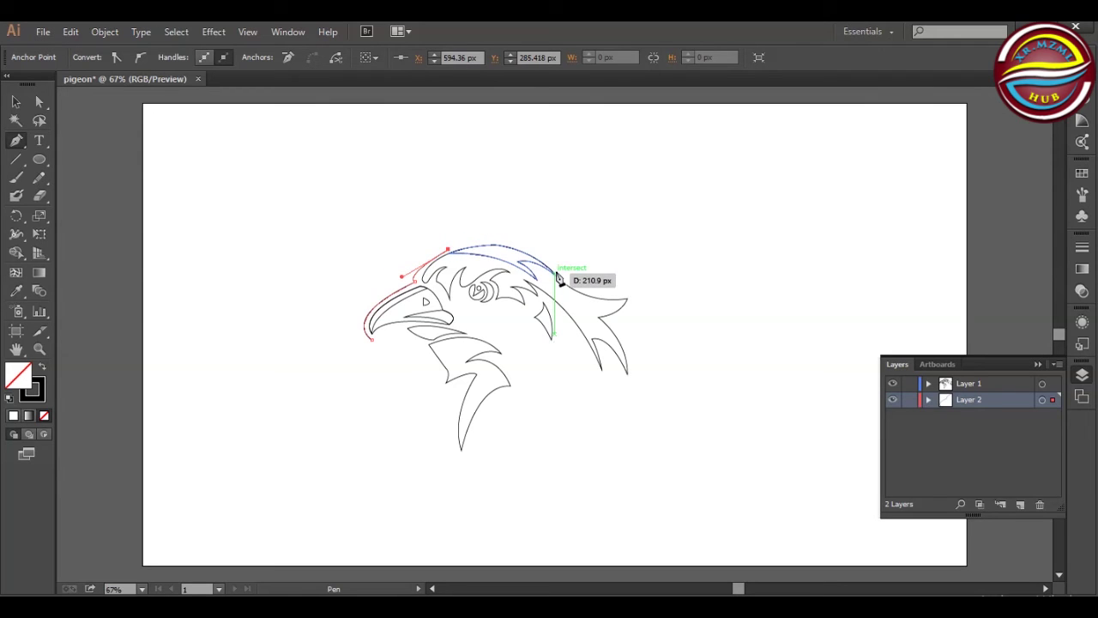
left_click_drag(559, 276, 667, 280)
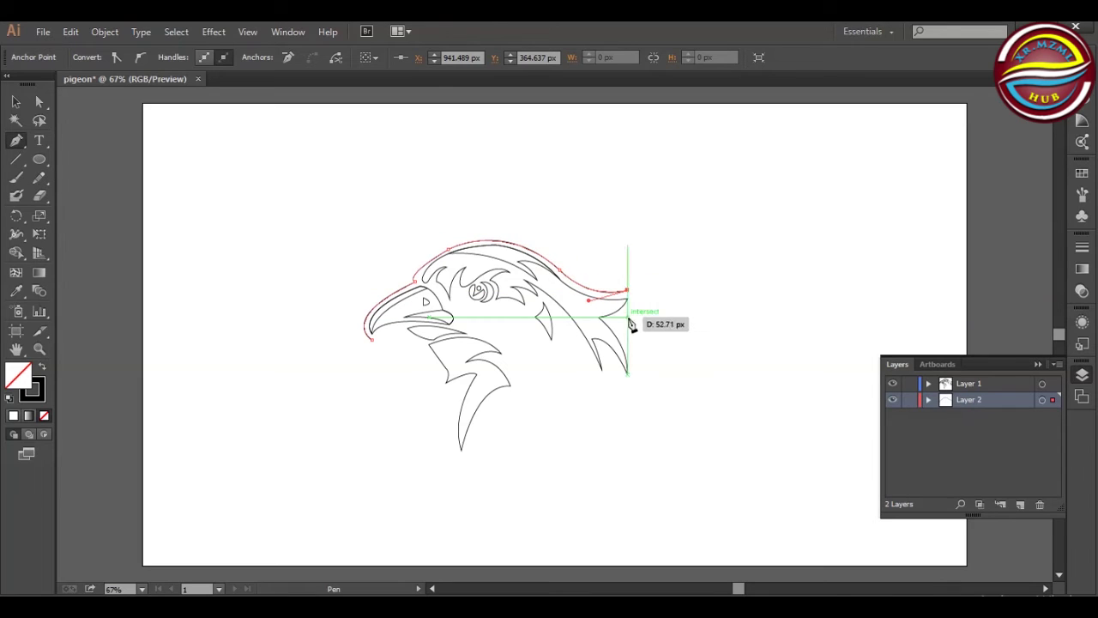
left_click_drag(615, 320, 587, 338)
left_click_drag(645, 395, 644, 414)
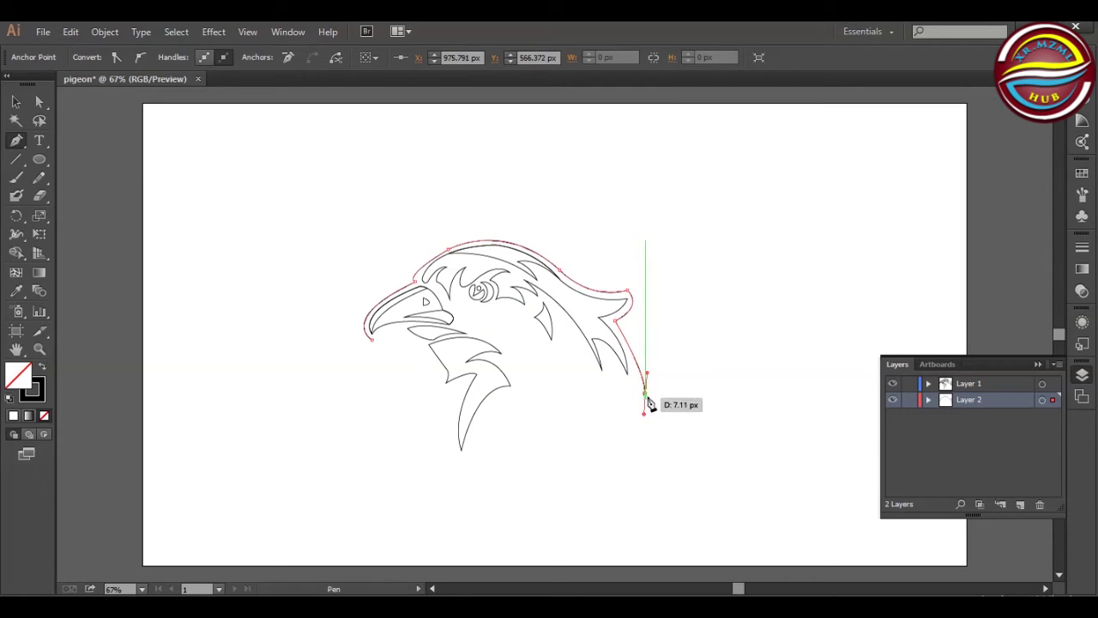
Continue the contour through a small notch behind the back feather tip, and curve it along the neck base to below the throat feather tip.
left_click_drag(590, 386, 556, 397)
left_click(590, 387)
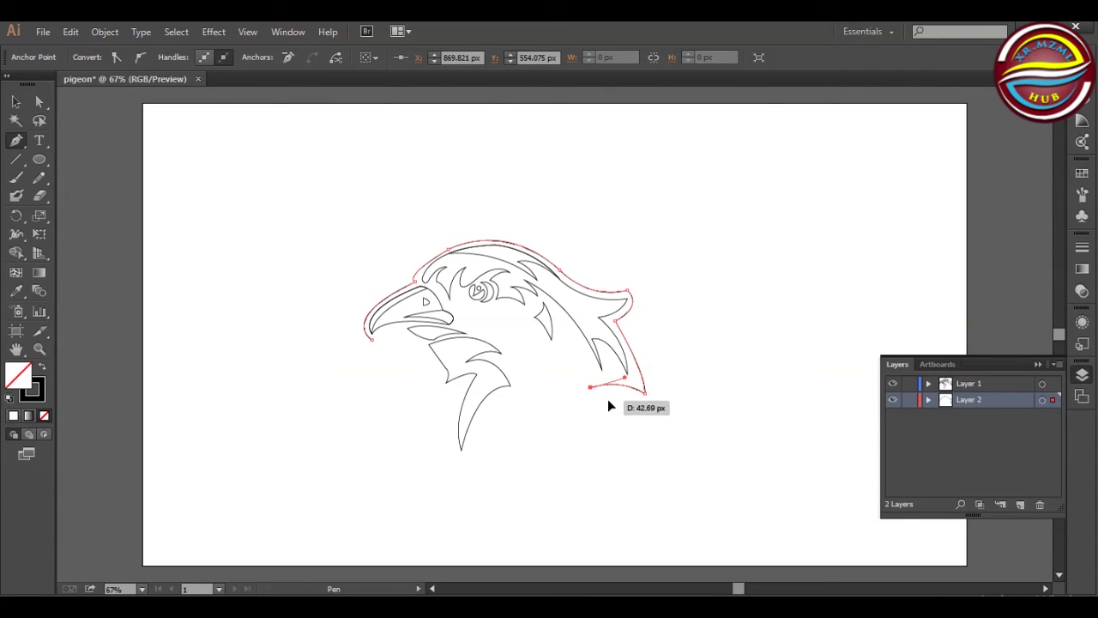
left_click_drag(608, 398, 612, 411)
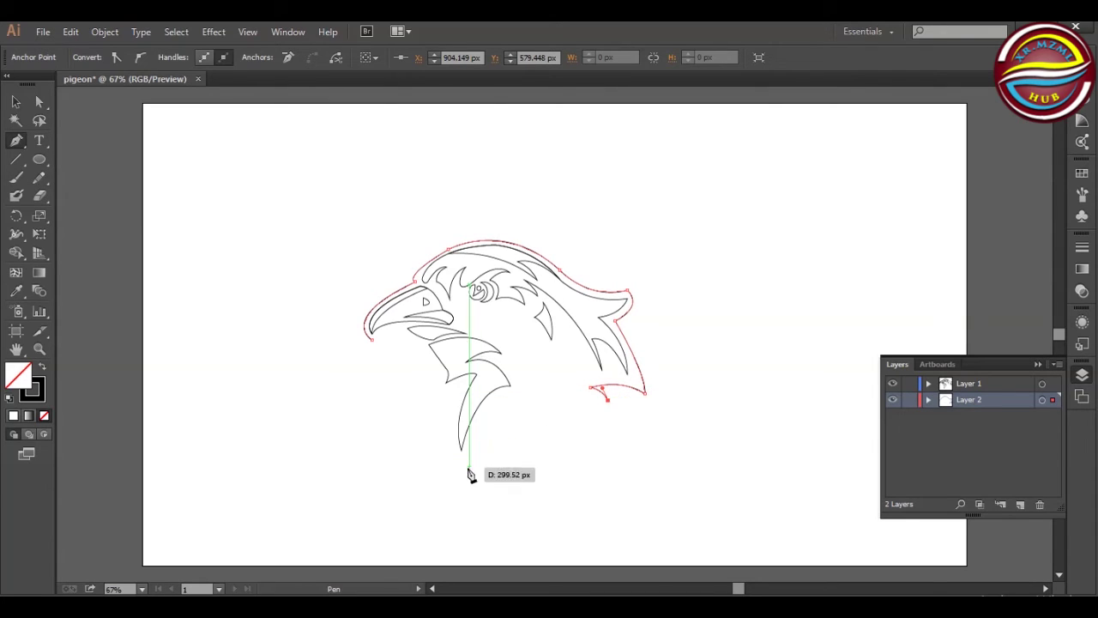
left_click_drag(453, 477, 399, 515)
left_click(452, 378)
Add a small notch beside the throat tip, run the contour up the throat and under the beak, and close it at the beak tip.
left_click_drag(448, 319, 455, 289)
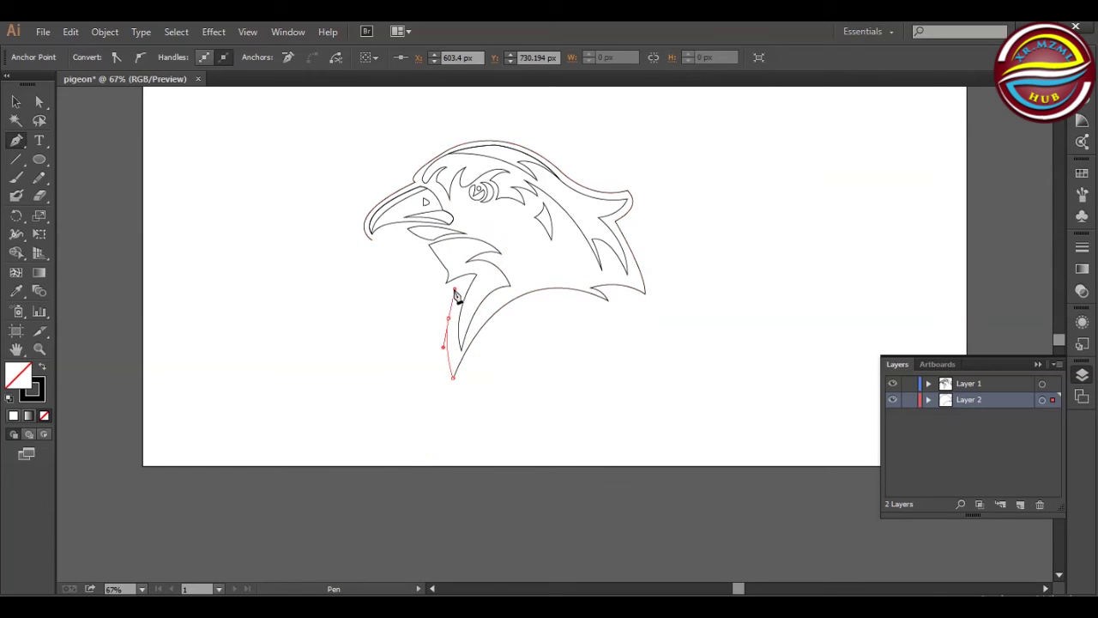
key("ctrl+z")
mouse_move(452, 330)
left_mouse_down()
mouse_move(456, 312)
mouse_move(443, 346)
left_mouse_up()
left_click(453, 330)
left_click(445, 340)
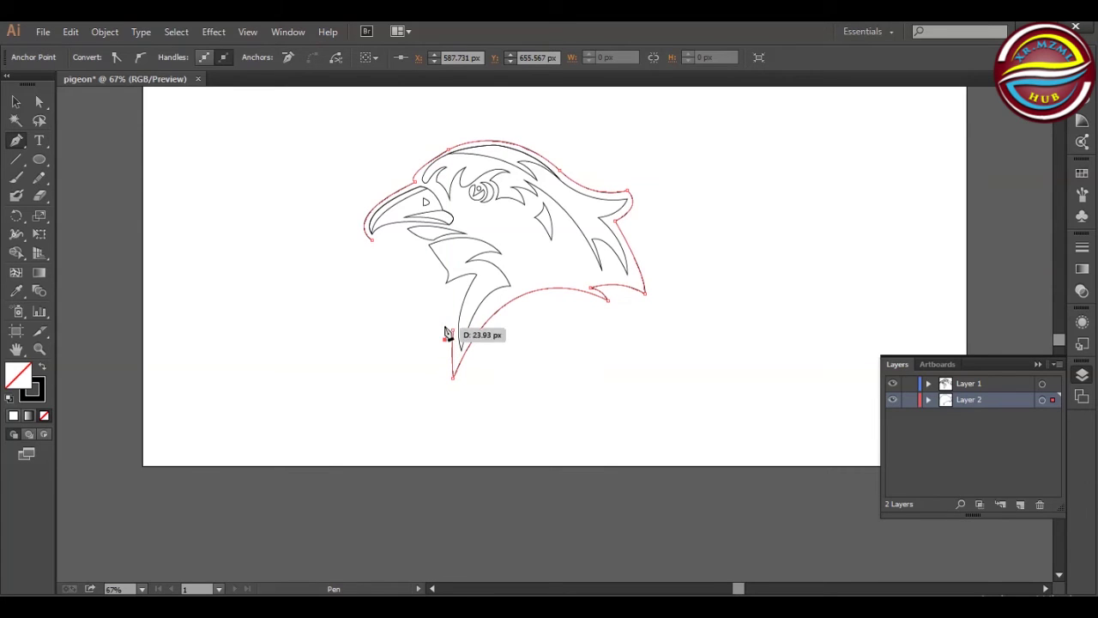
left_click(446, 322, "ctrl")
left_click(451, 323, "ctrl")
left_click_drag(399, 234, 371, 239)
left_click_drag(373, 240, 364, 255)
Nudge the contour anchor beneath the beak upward and adjust its handle to tighten the curve toward the throat.
left_click(40, 102)
left_click(398, 232)
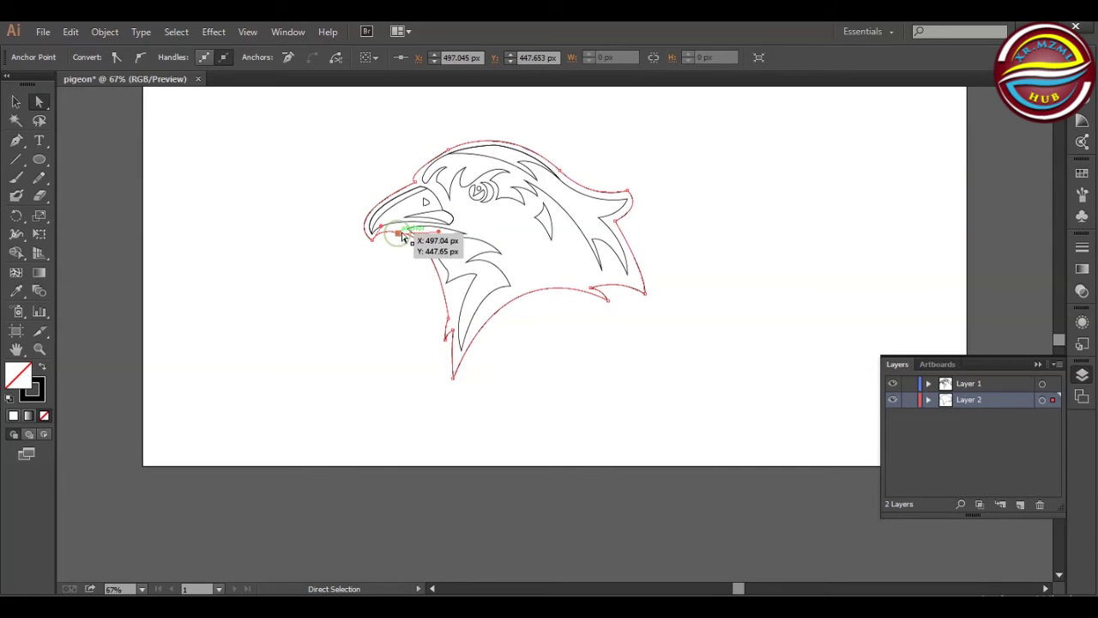
key("Up")
key("Up")
key("Up")
key("Up")
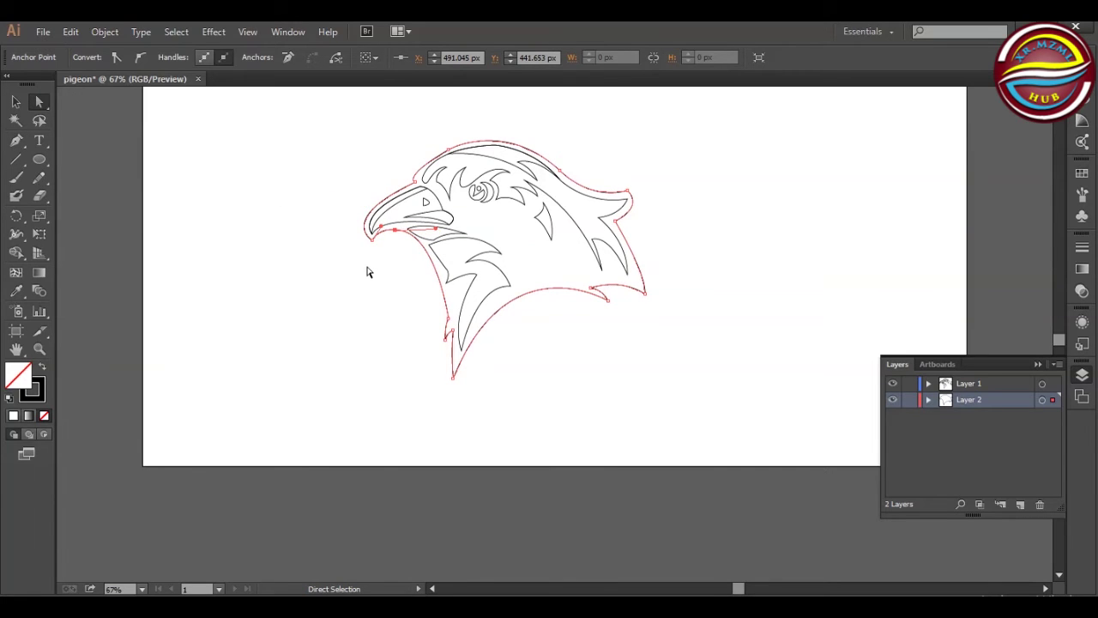
left_click_drag(436, 228, 434, 239)
Try to reshape the small notch at the contour's throat tip by moving its anchor points.
left_click(448, 318)
mouse_move(445, 326)
left_mouse_down()
mouse_move(457, 351)
mouse_move(453, 331)
left_mouse_up()
left_click(423, 334)
left_click(445, 340)
left_click(453, 330)
left_click(469, 357)
left_click(452, 330)
left_click(445, 340)
left_click(443, 363)
left_click(448, 325)
left_click(428, 359)
left_click(453, 327)
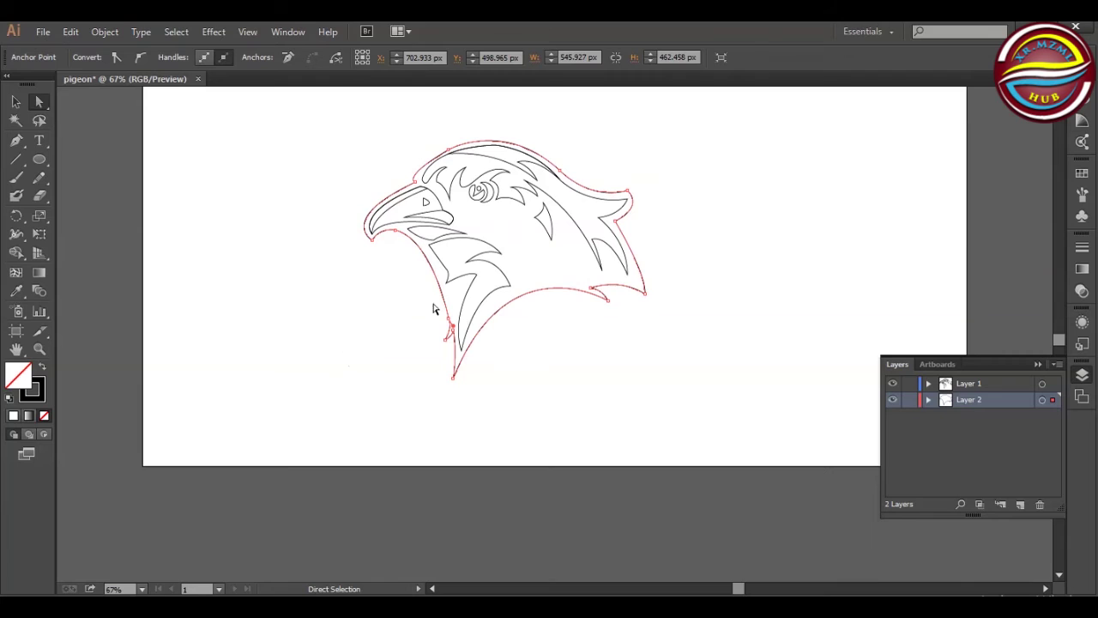
key("ctrl+z")
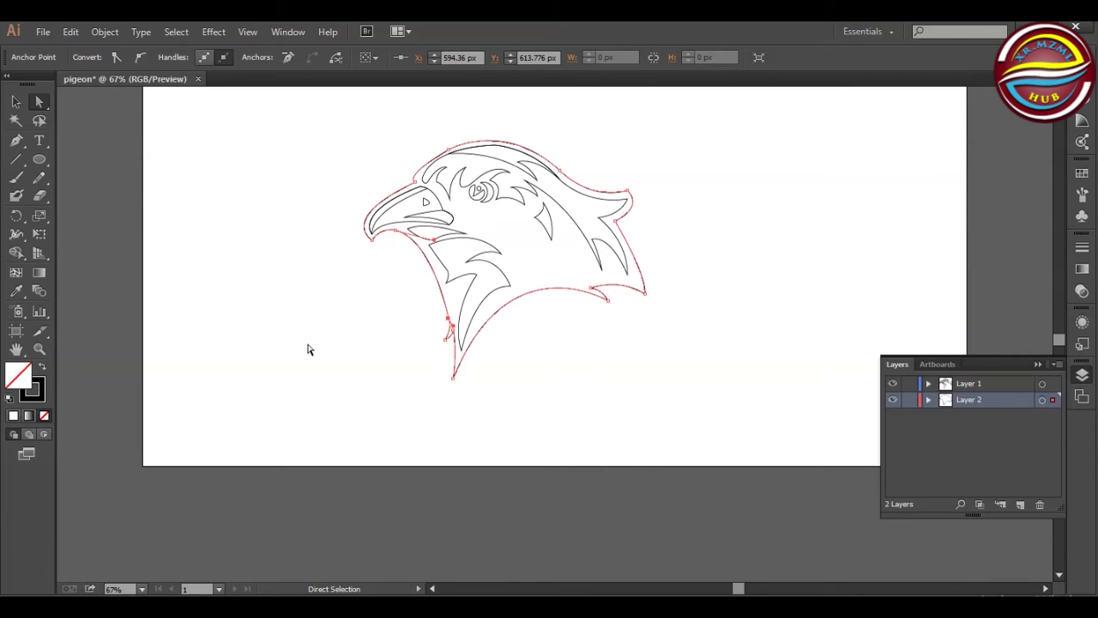
key("ctrl+z")
Raise the contour's throat anchor along the front of the neck and extend its nape feather tip into a sharper point.
left_click_drag(450, 299, 450, 299)
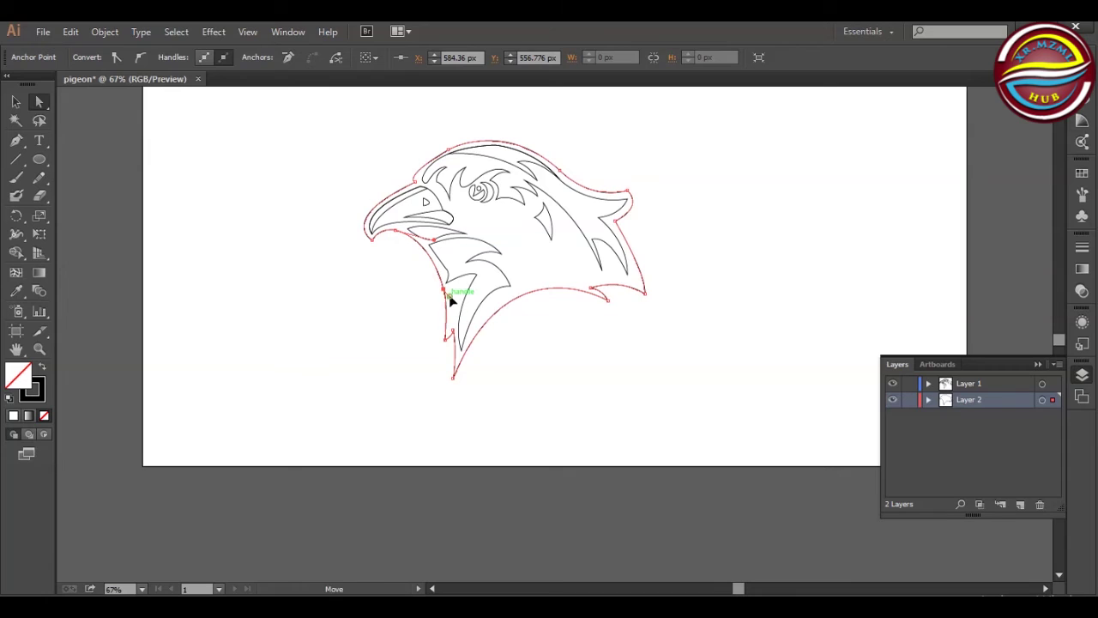
left_click(421, 314)
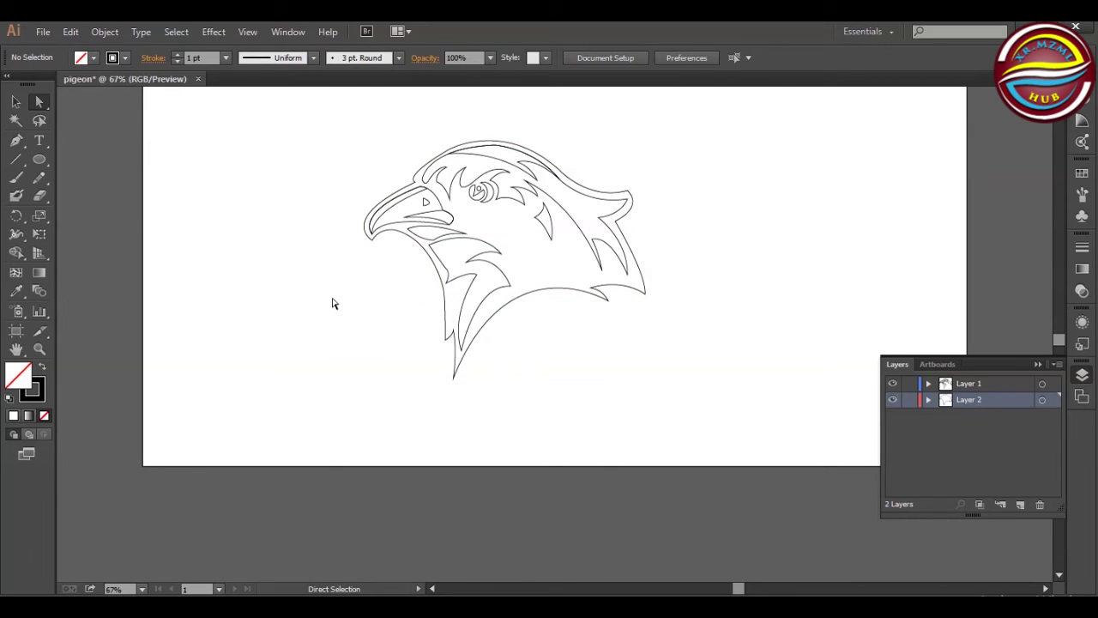
left_click(632, 195)
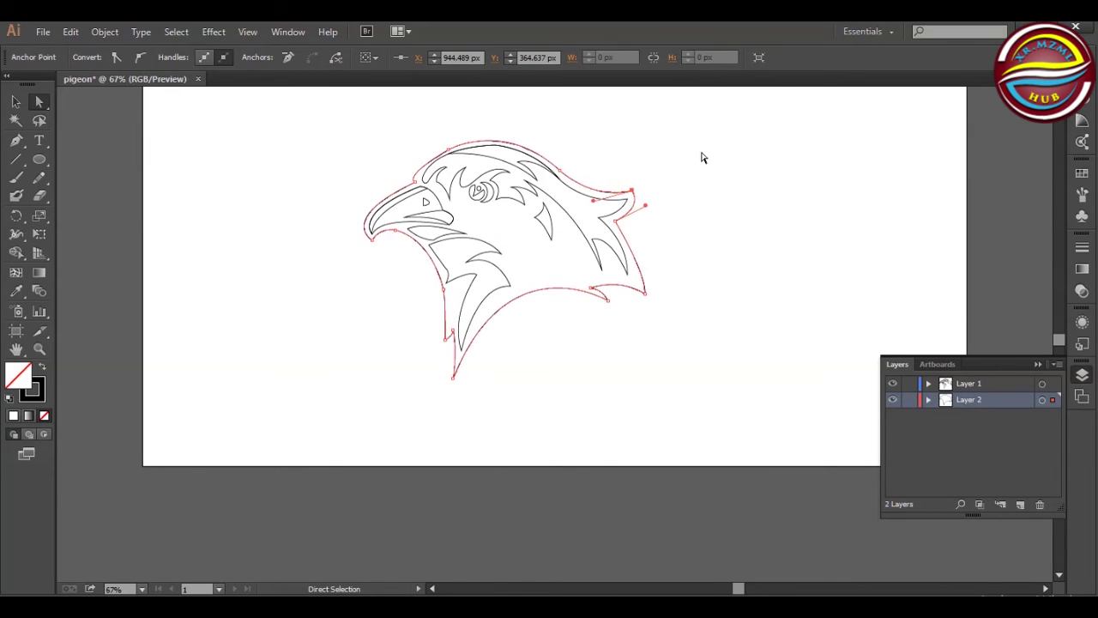
left_click_drag(599, 202, 650, 204)
left_click(615, 224)
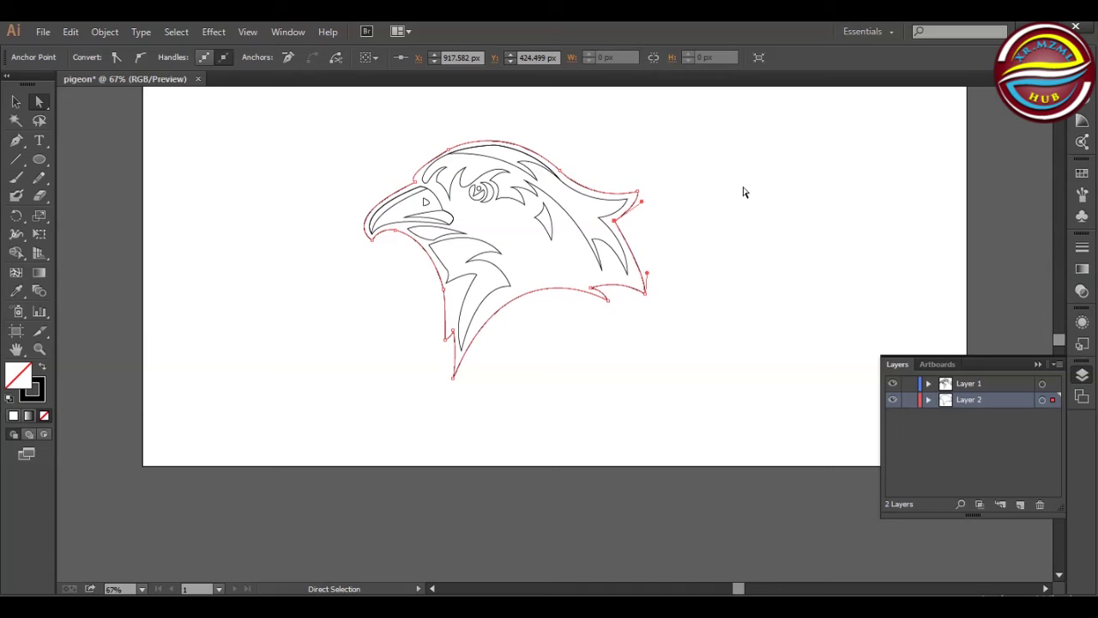
Nudge the contour's lower back feather tip 24 px toward the head and adjust its handle to round the outer edge.
left_click(645, 292)
key("Left")
key("Left")
key("Left")
key("Left")
key("Left")
key("Left")
key("Left")
key("Left")
key("Left")
key("Left")
key("Left")
key("Left")
key("Left")
key("Left")
key("Left")
key("Left")
key("Left")
key("Left")
key("Left")
key("Left")
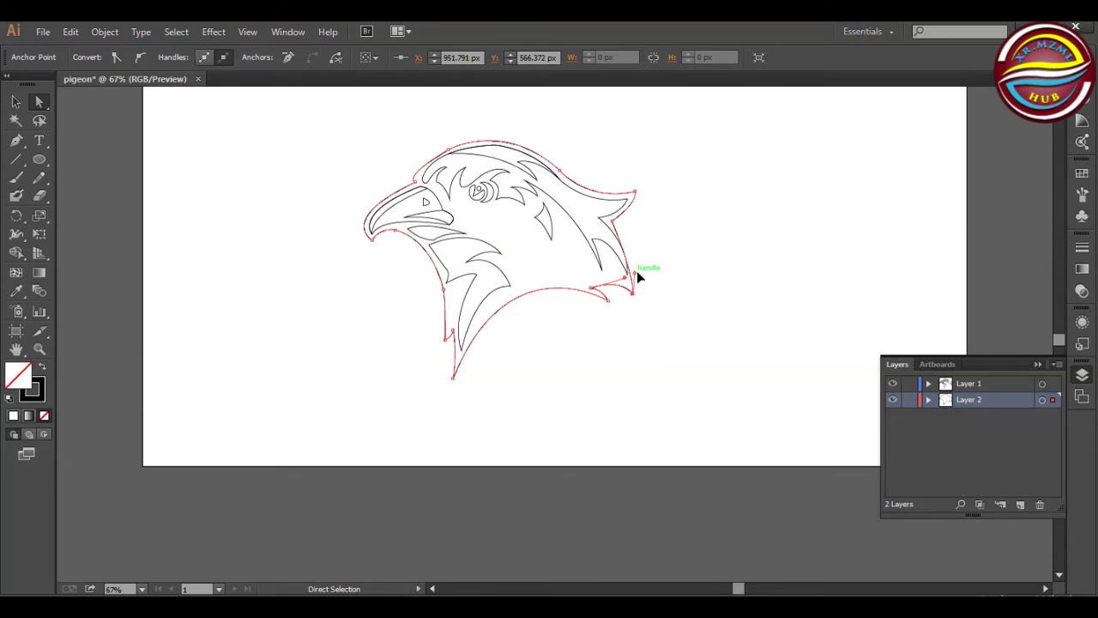
left_click_drag(637, 273, 643, 255)
Deepen the contour's notch between the two lower back feather tips by moving its anchor up and reshaping the curve.
left_click_drag(598, 286, 632, 296)
left_click(608, 267)
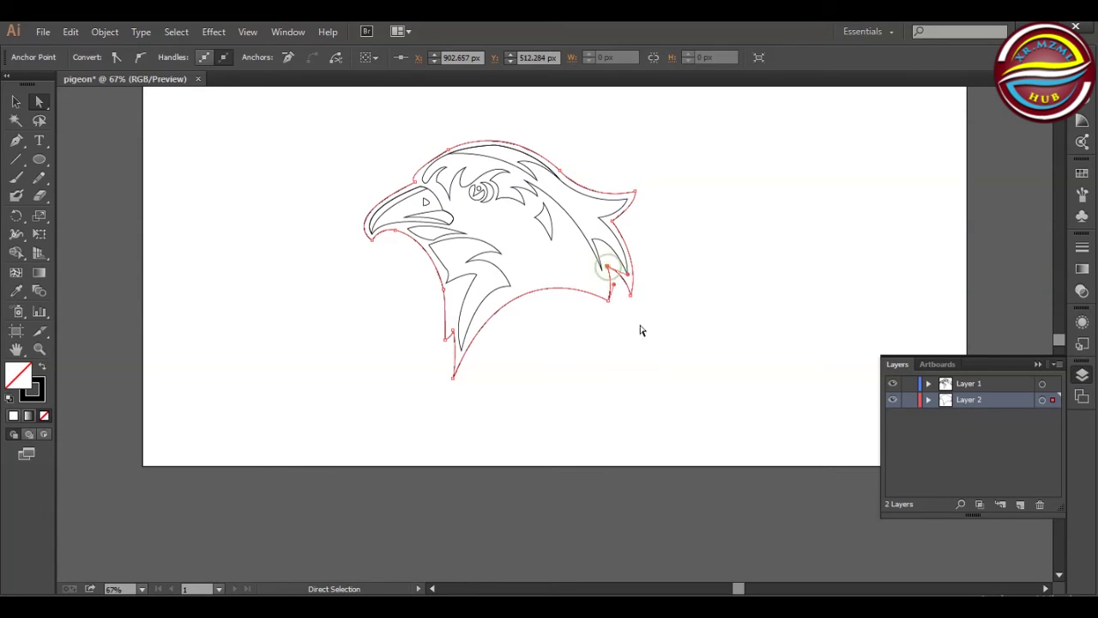
left_click_drag(611, 266, 632, 274)
left_click(708, 288)
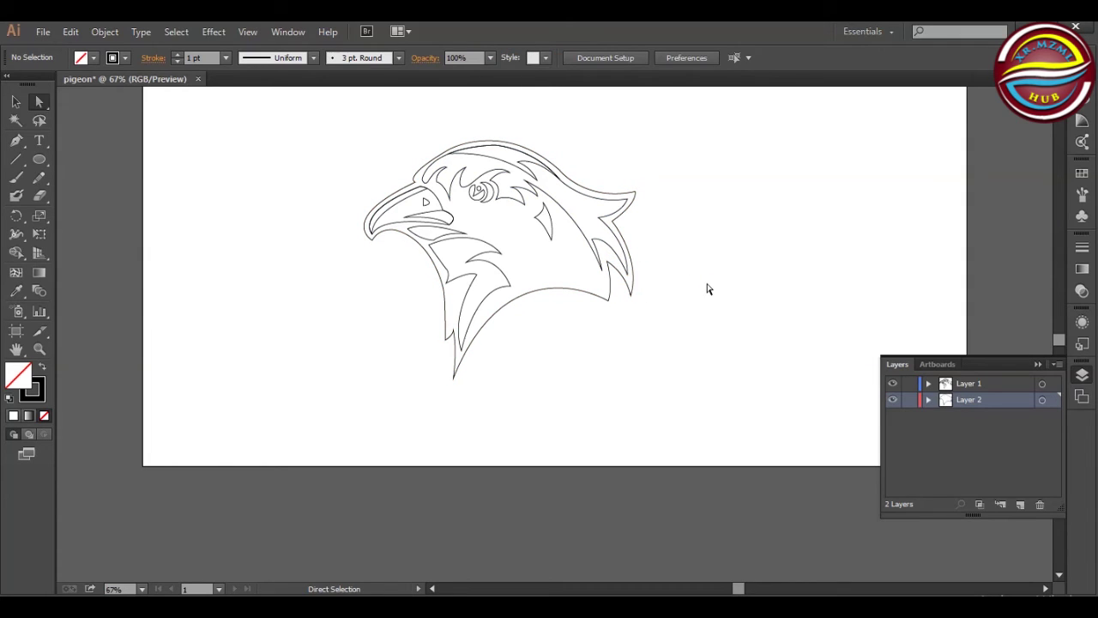
Hide and lock Layer 2.
left_click(893, 400)
left_click(910, 400)
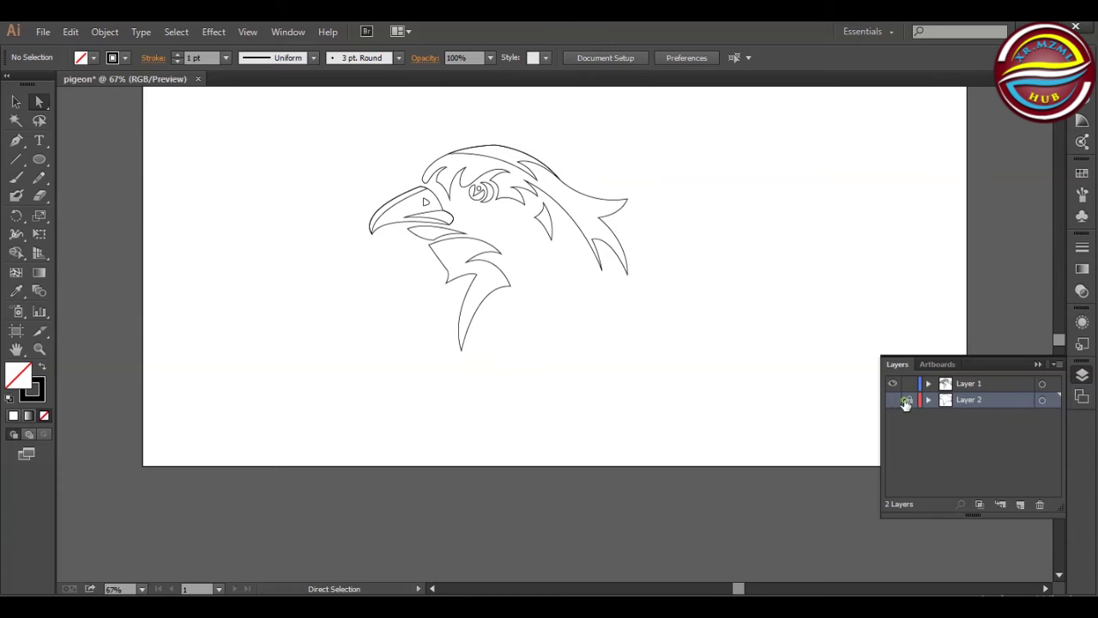
left_click(16, 101)
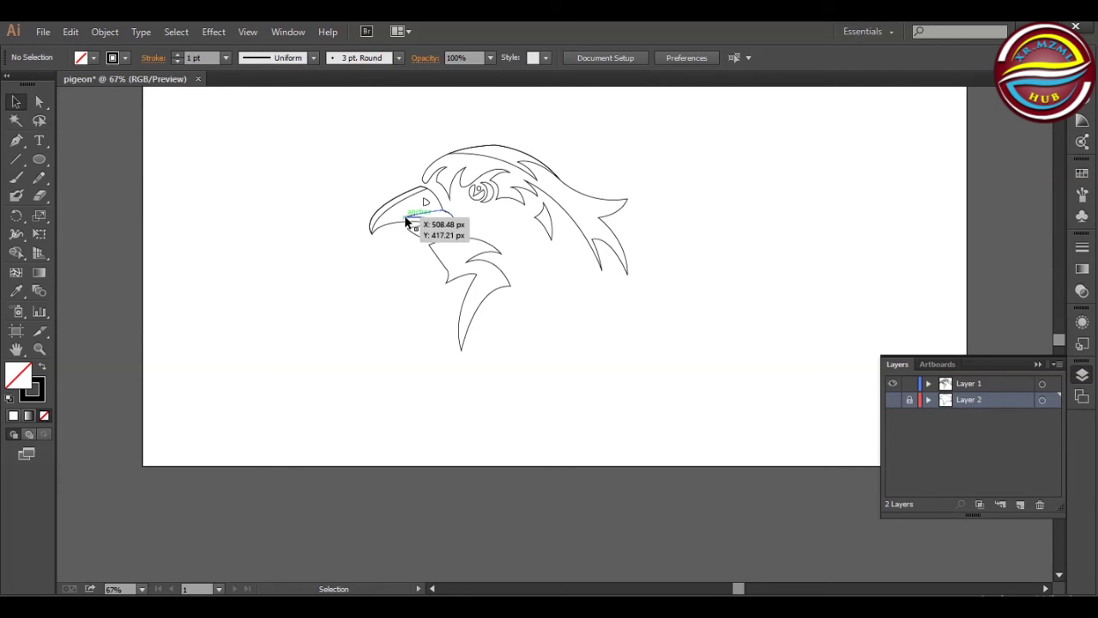
Fill the main beak shape with the light orange swatch (R=251 G=176 B=59).
left_click(396, 223)
left_click(300, 261)
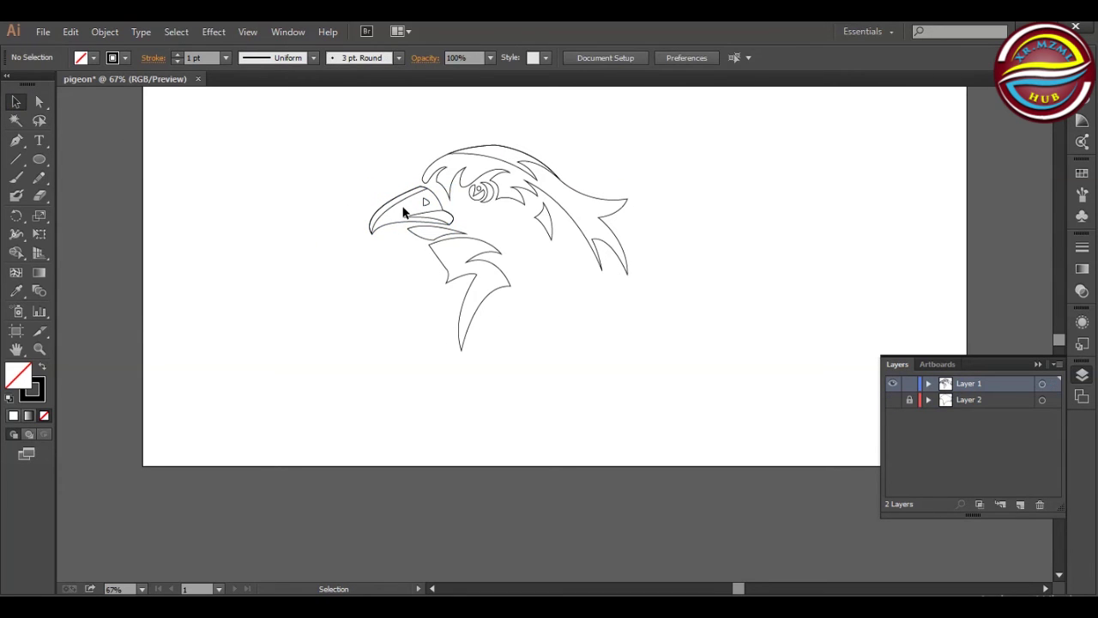
left_click(383, 225)
left_click(81, 58)
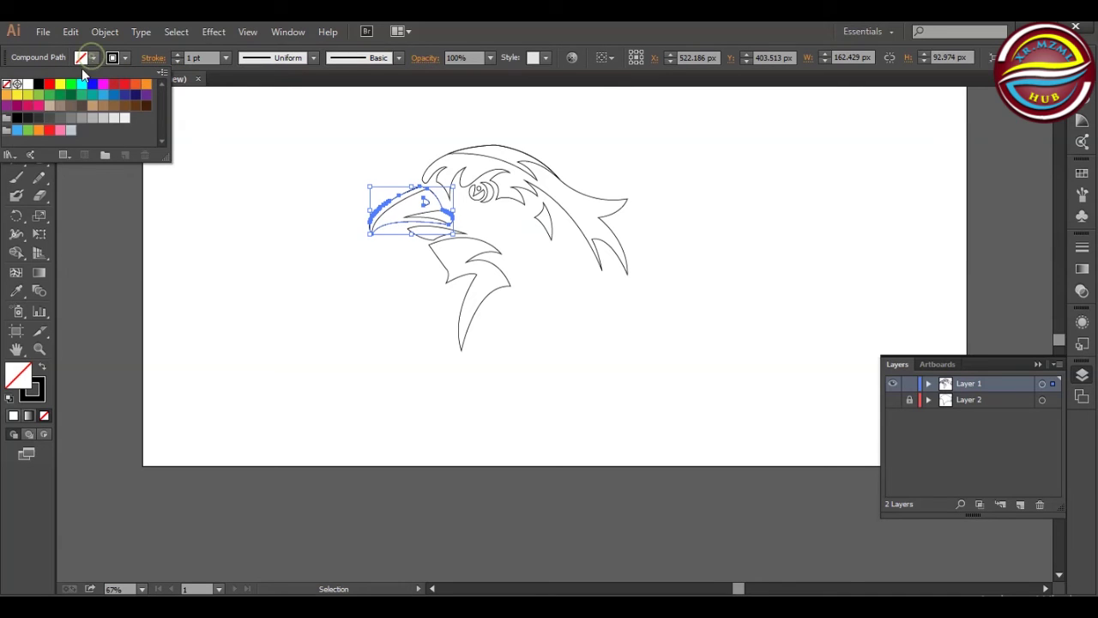
left_click(18, 96)
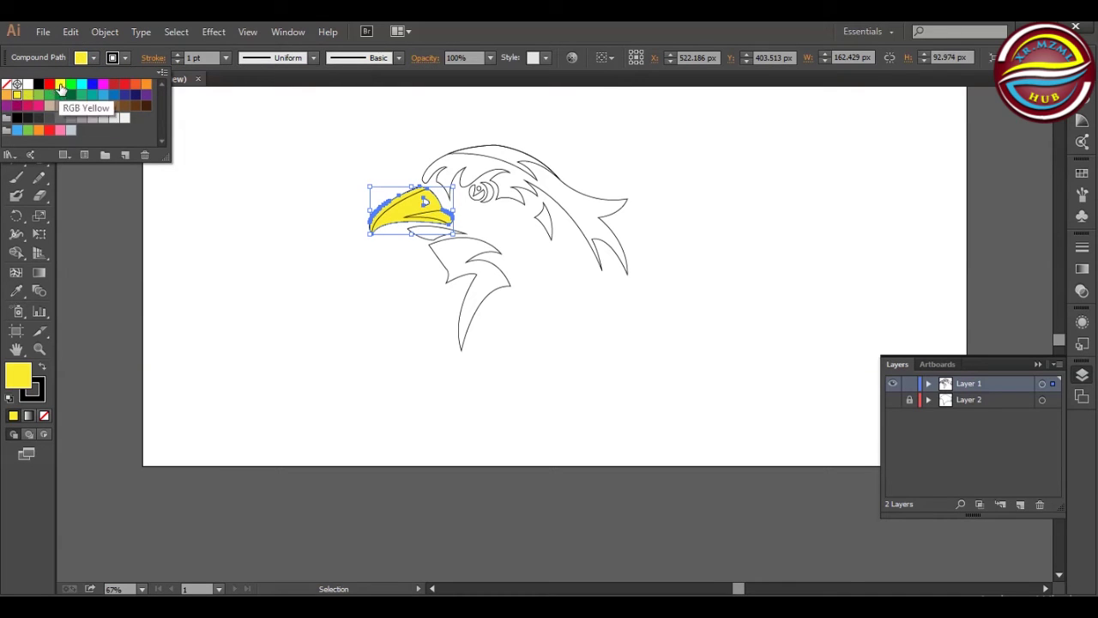
left_click(8, 97)
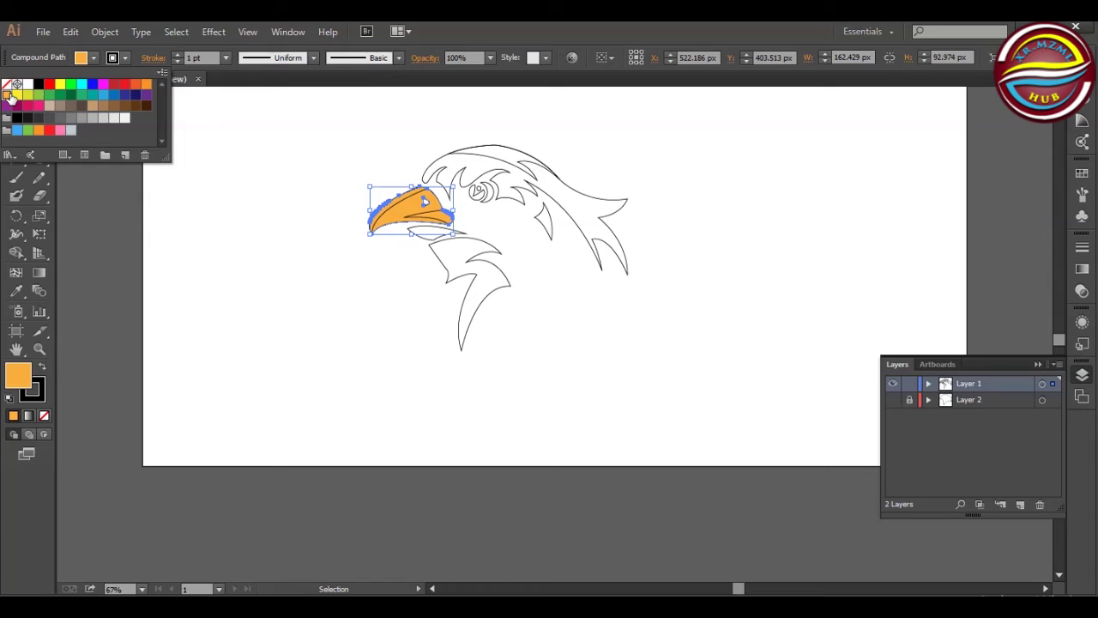
left_click(235, 154)
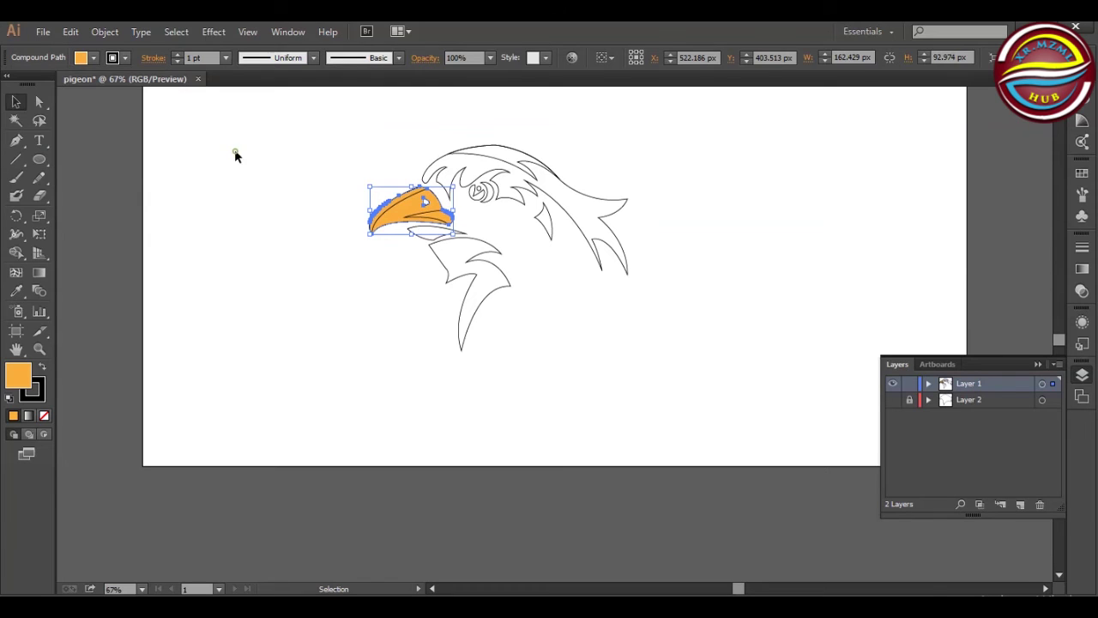
left_click(235, 153)
Fill the narrow strip along the beak's upper ridge with the same orange swatch.
left_click(392, 207)
left_click(93, 57)
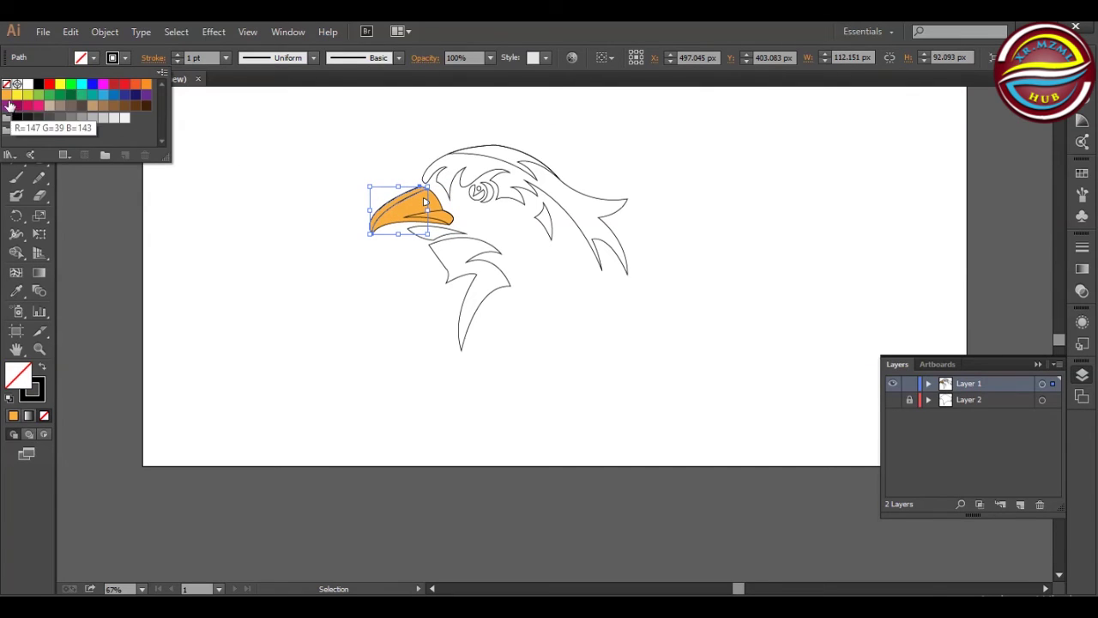
left_click(8, 97)
left_click(318, 220)
Remove the stroke from the main beak shape.
left_click(388, 219)
left_click(125, 57)
left_click(8, 83)
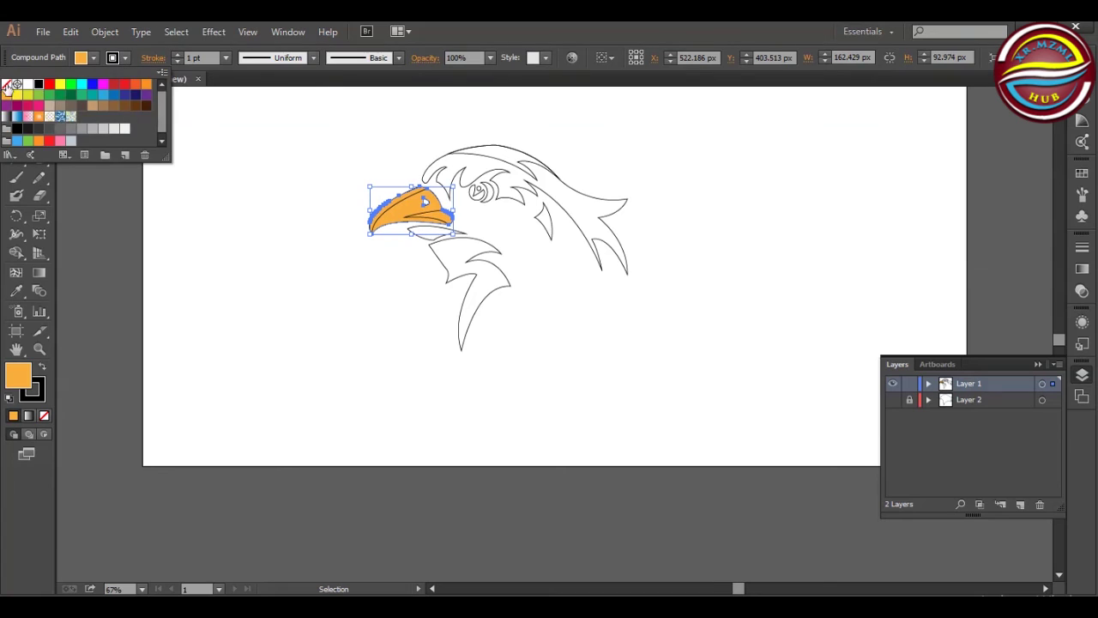
left_click(247, 212)
Copy the main beak's strokeless orange appearance to the upper ridge strip with the Eyedropper.
left_click(385, 207)
left_click(96, 58)
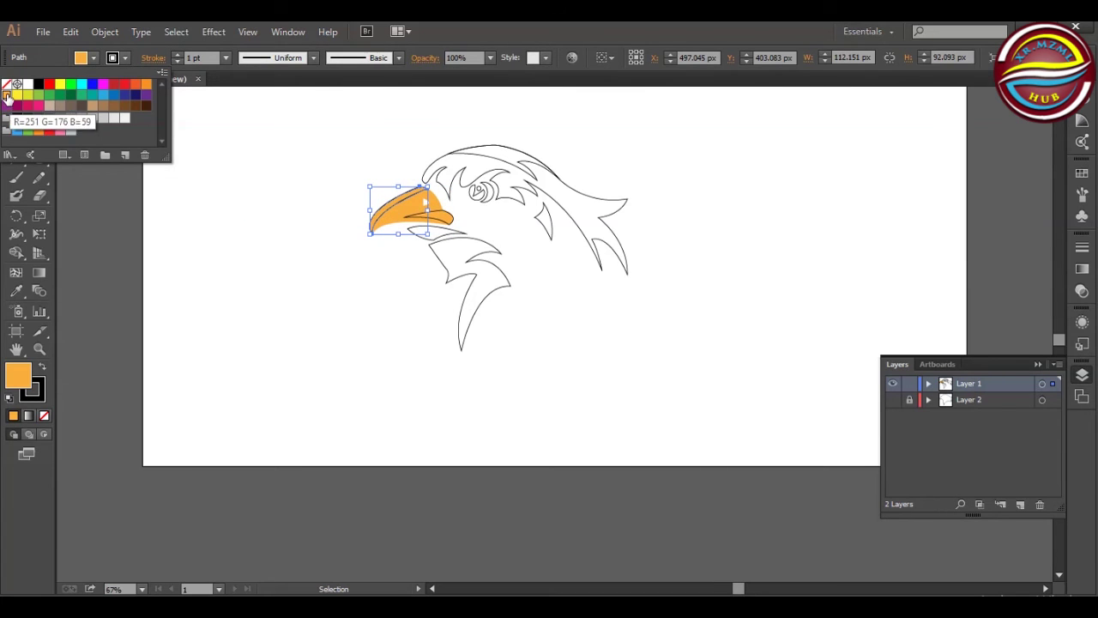
left_click(478, 270)
left_click(17, 292)
left_click(410, 205)
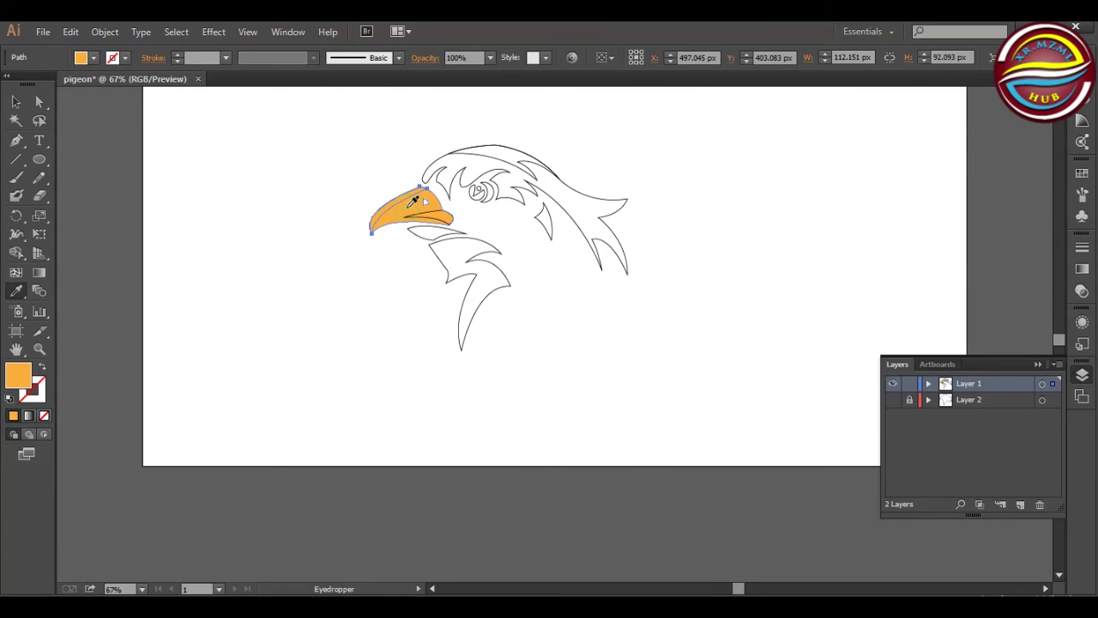
Switch to the My Workspace layout and lighten the beak's ridge strip to pale orange by lowering its HSB saturation.
left_click(865, 31)
left_click(870, 46)
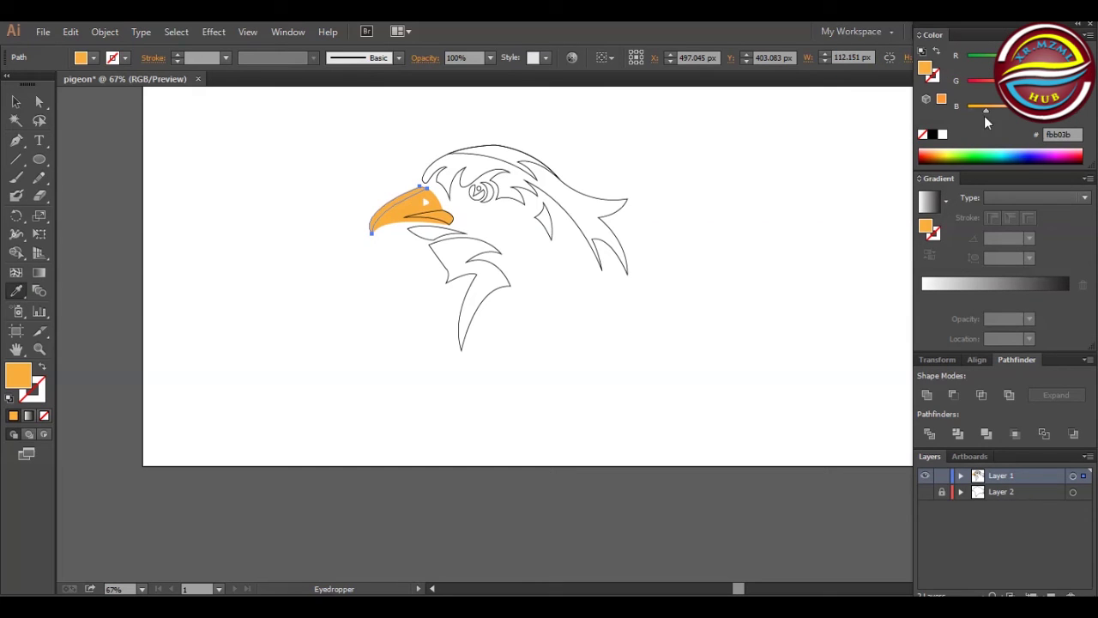
left_click(1087, 34)
left_click(970, 95)
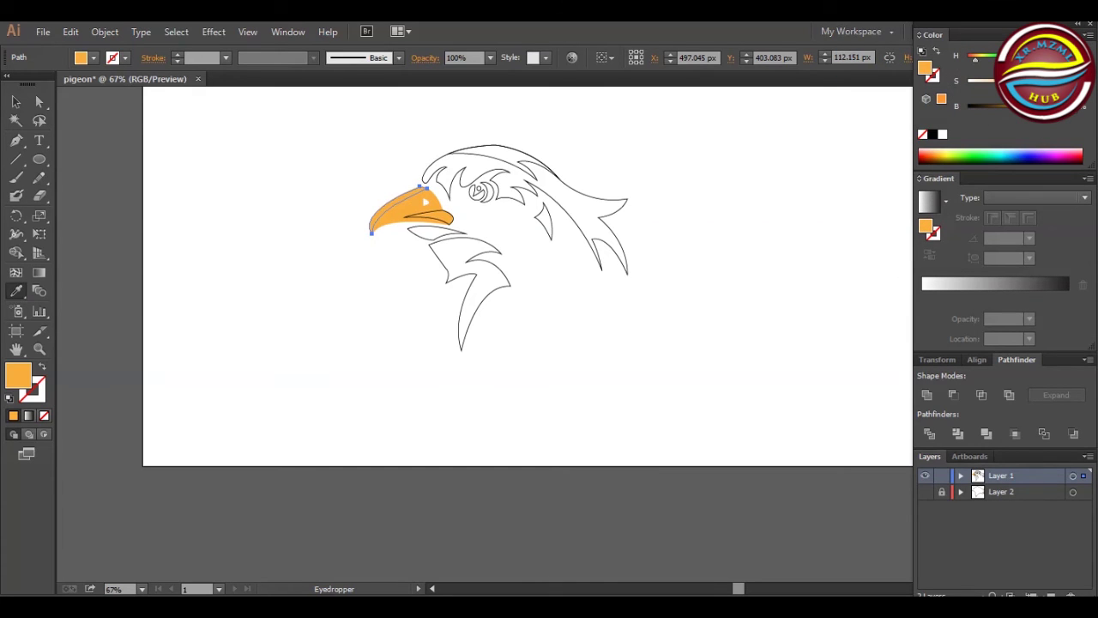
left_click_drag(1027, 85, 1000, 85)
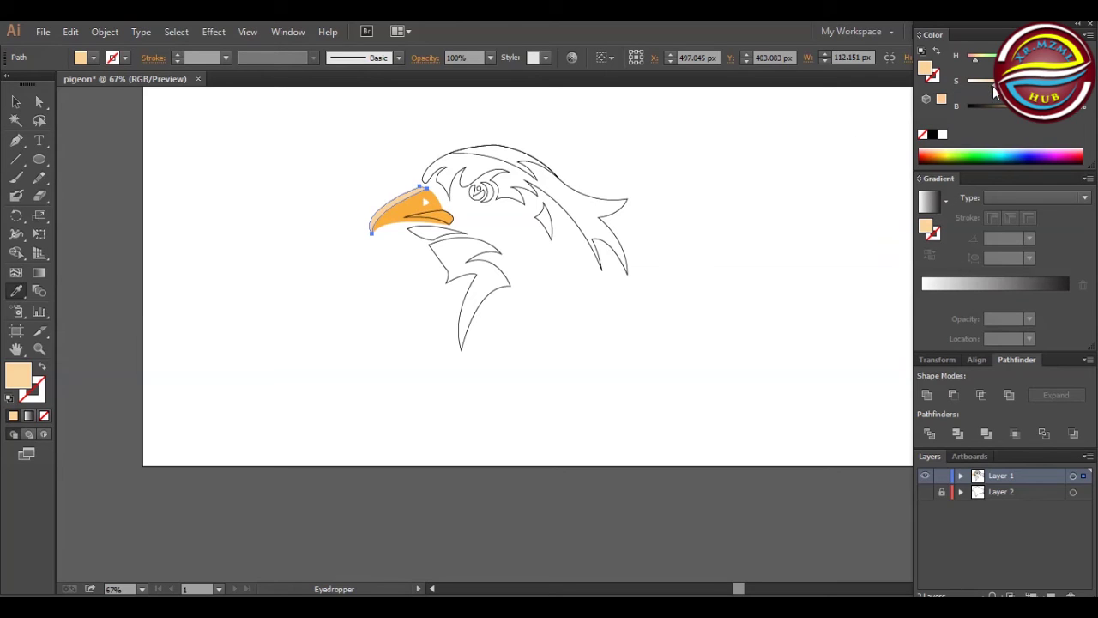
Sample the beak orange onto the lower beak shape without a stroke, and lower its brightness to a brownish orange.
key("v")
left_click(455, 221)
key("i")
left_click_drag(1045, 110, 1027, 109)
key("v")
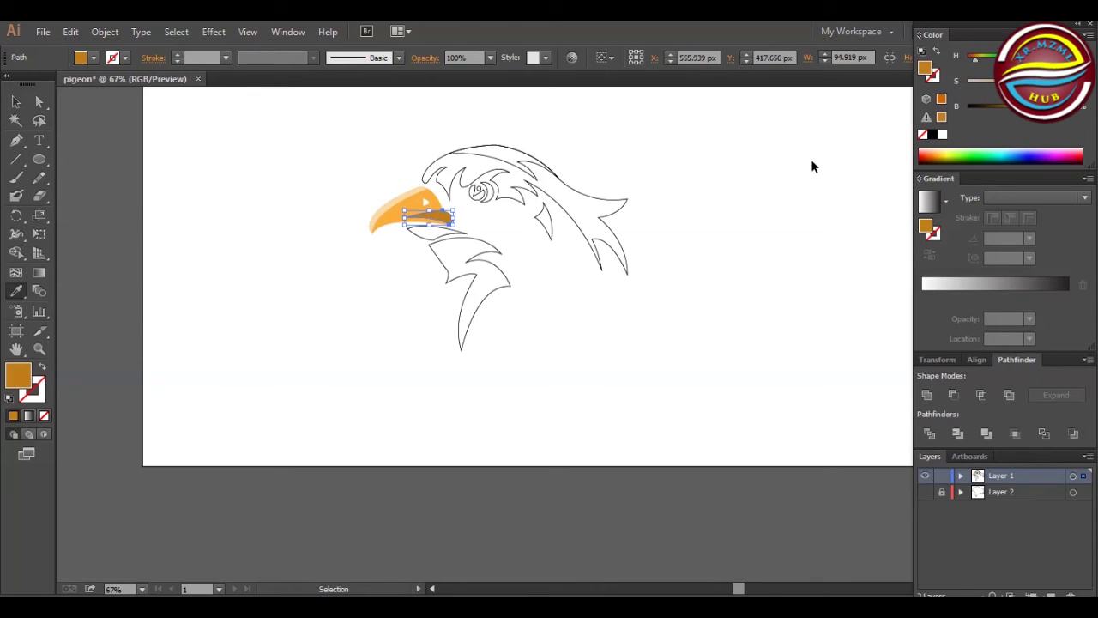
left_click(789, 163)
Fill the crescent at the back of the eye with a red-orange colour.
left_click(488, 196)
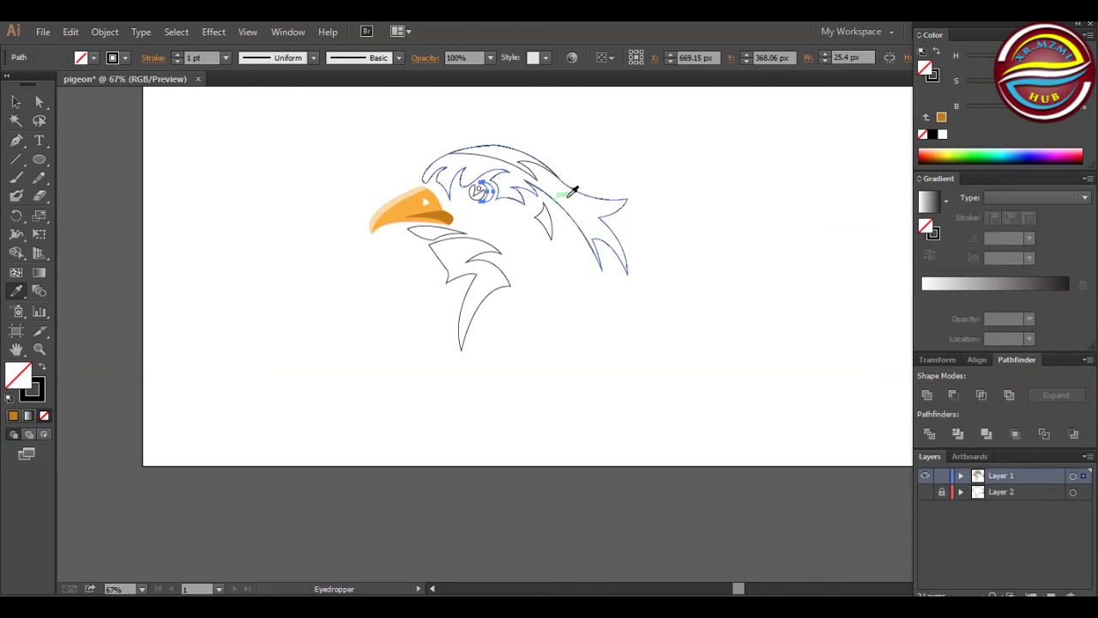
left_click(943, 151)
left_click(944, 151)
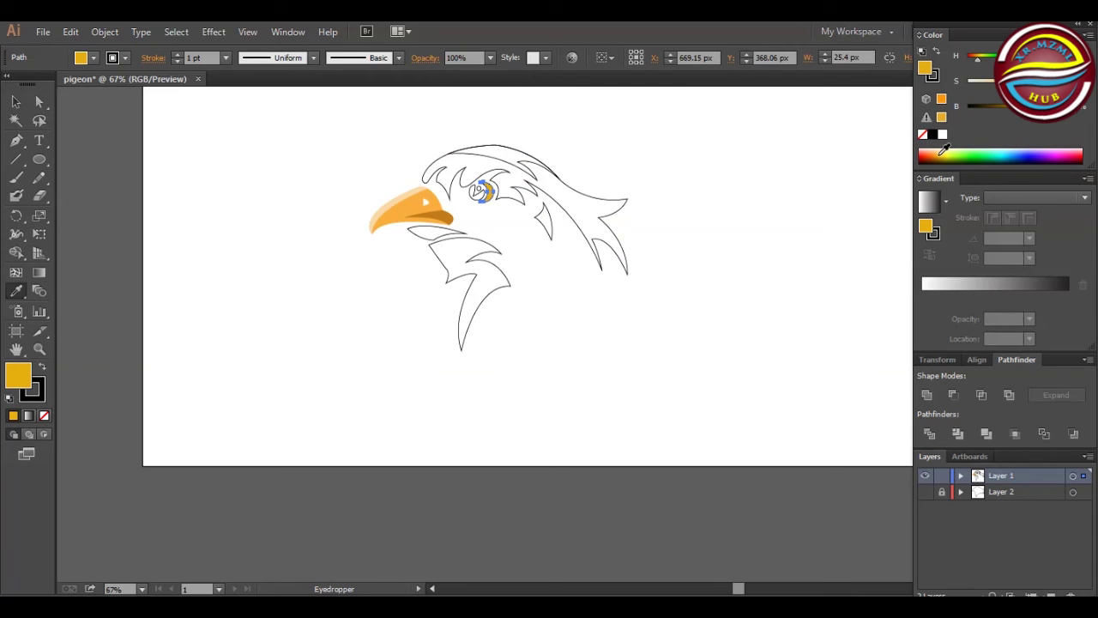
left_click_drag(978, 66, 967, 60)
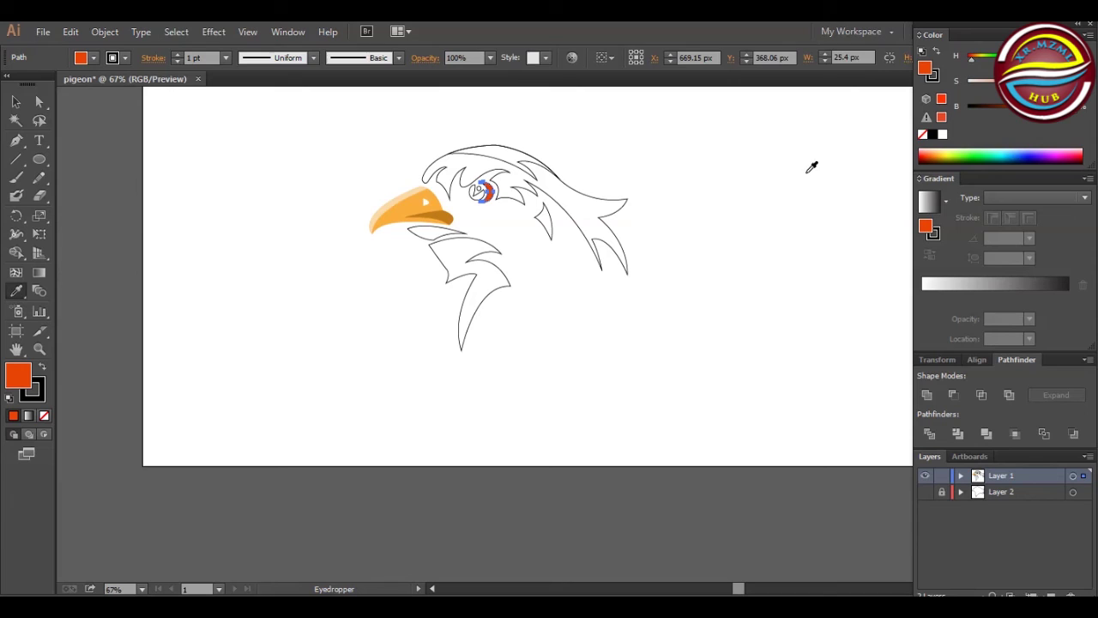
key("v")
left_click(674, 225)
Remove the stroke from the eye's crescent and fill it with yellow.
left_click(486, 204)
left_click(122, 57)
left_click(7, 83)
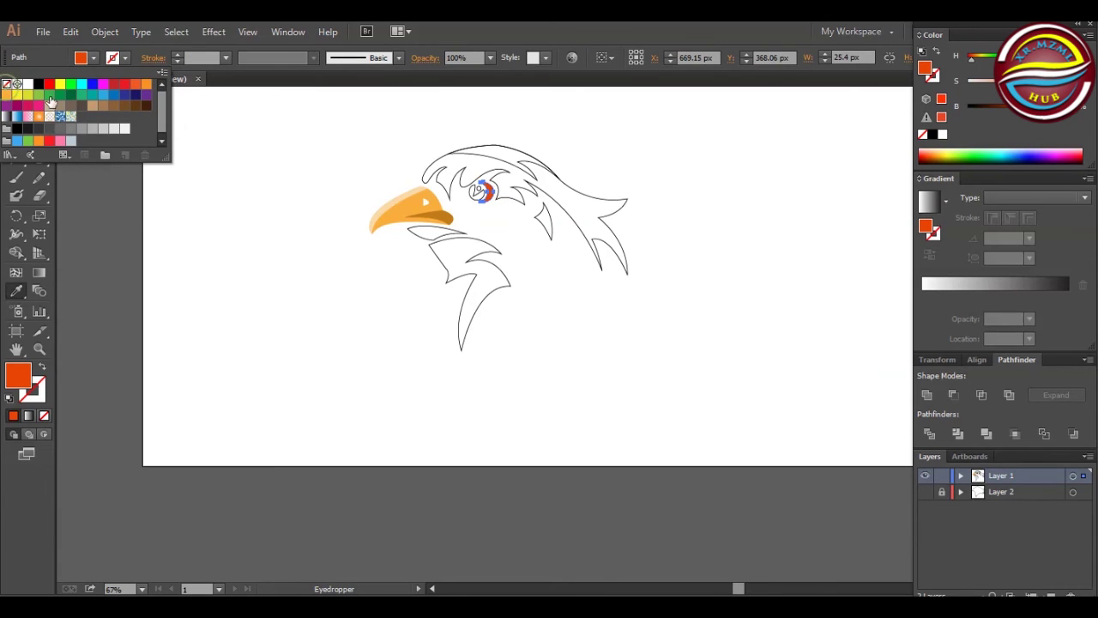
left_click(942, 161)
left_click_drag(941, 160, 942, 156)
Fill the front shape of the eye with red and remove its stroke.
key("v")
left_click(477, 197)
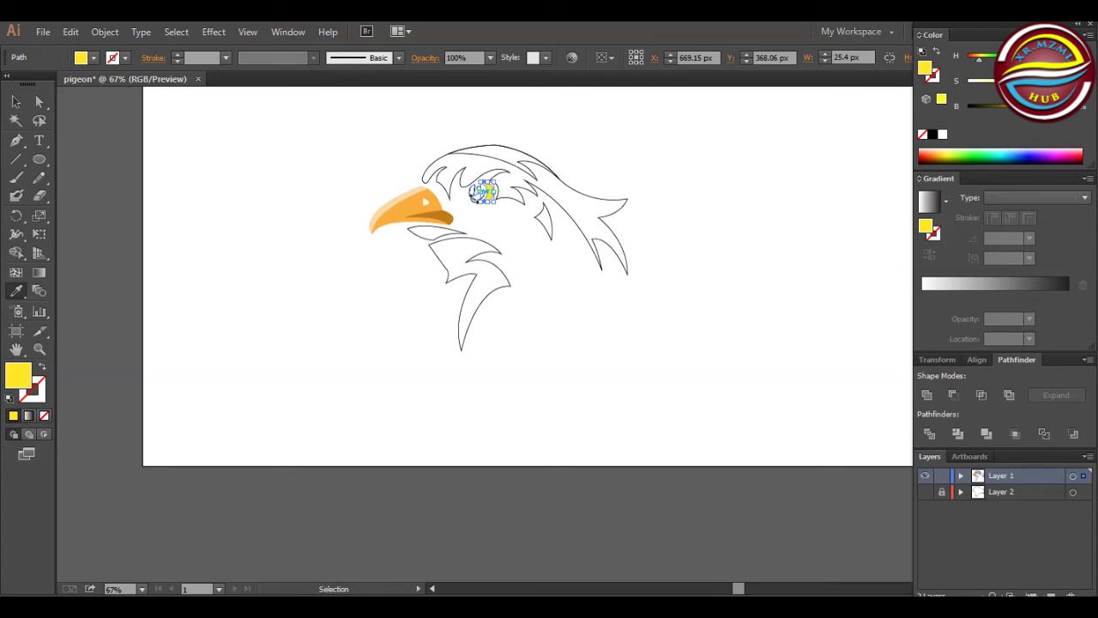
left_click(470, 194, "ctrl")
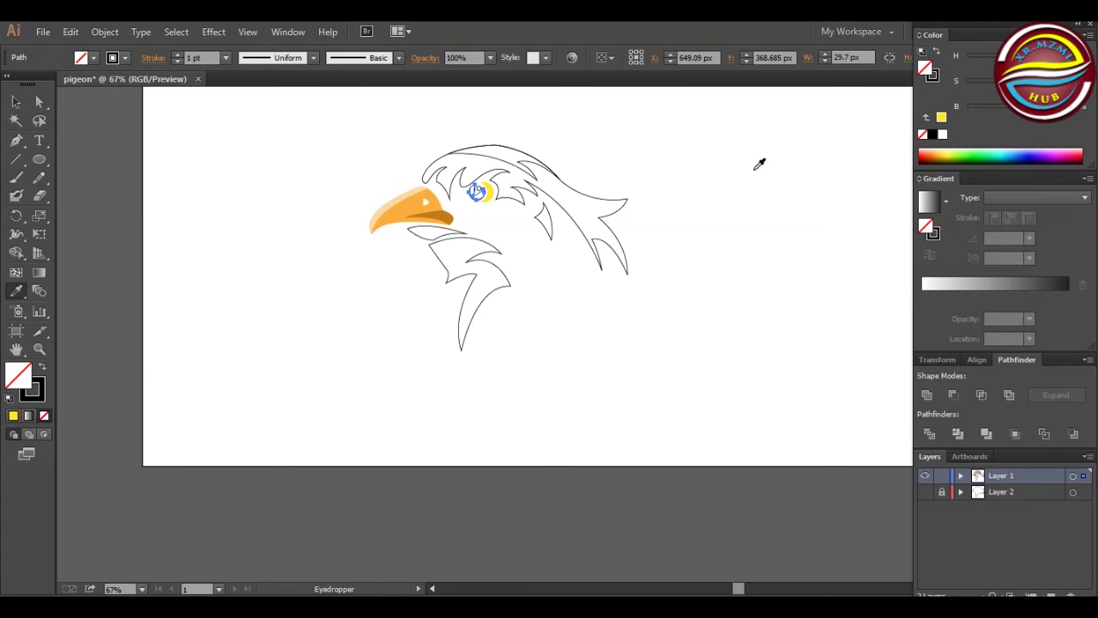
left_click(476, 191)
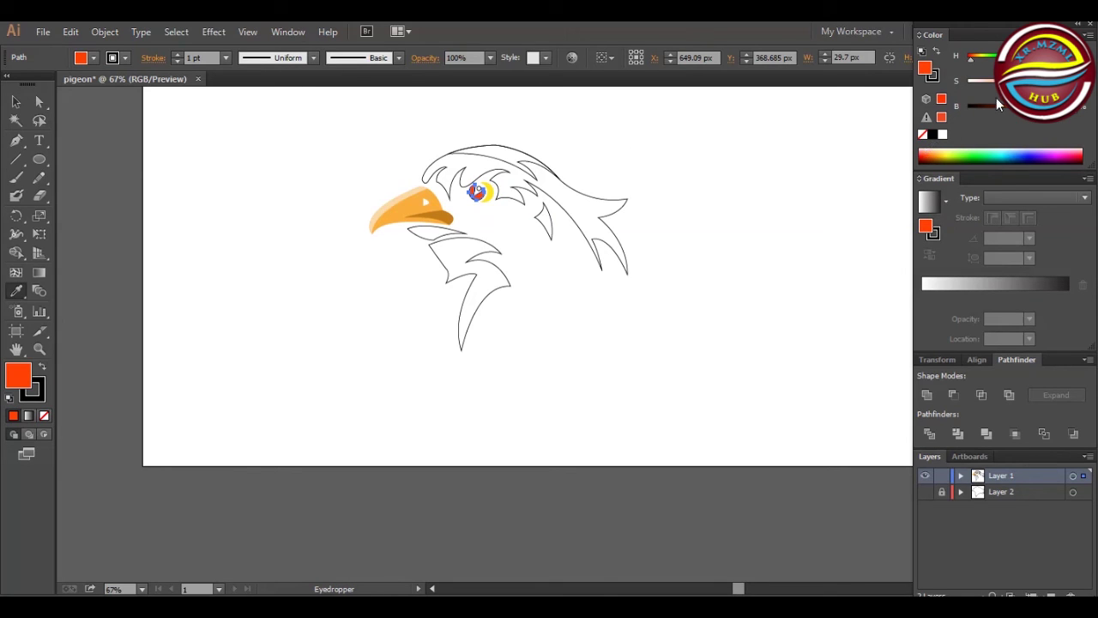
left_click(82, 57)
left_click(50, 85)
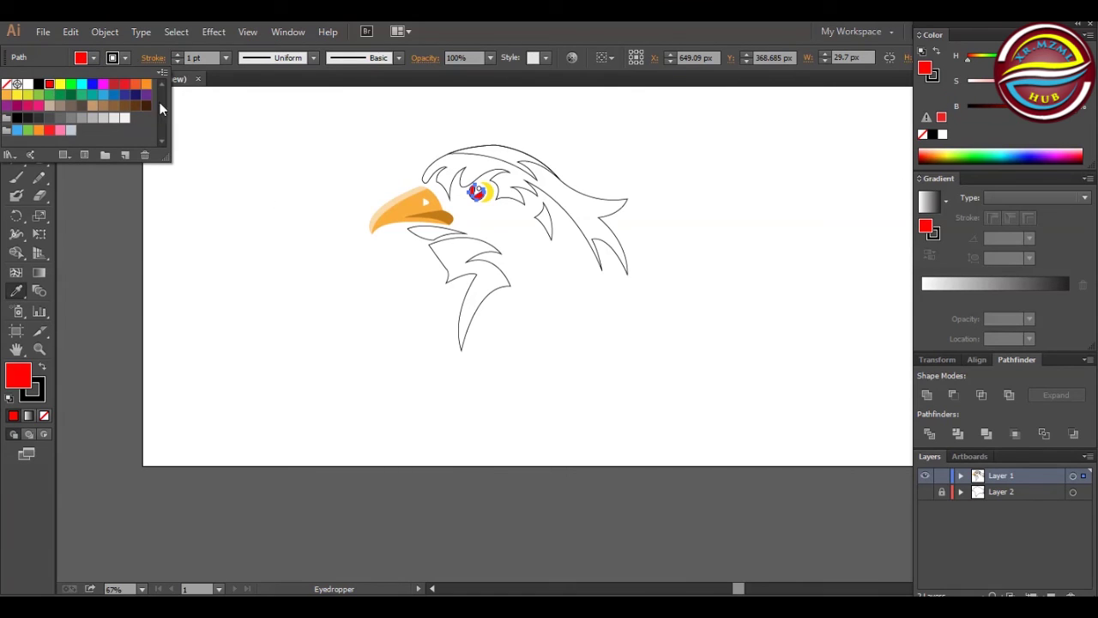
left_click(113, 58)
left_click(7, 84)
key("v")
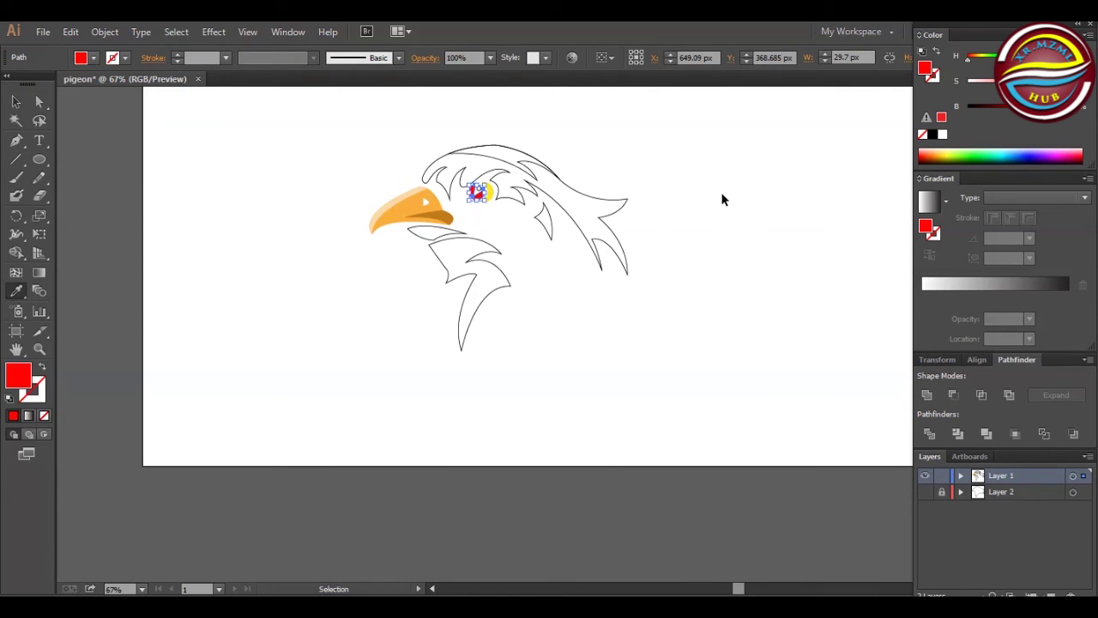
left_click(702, 151, "ctrl")
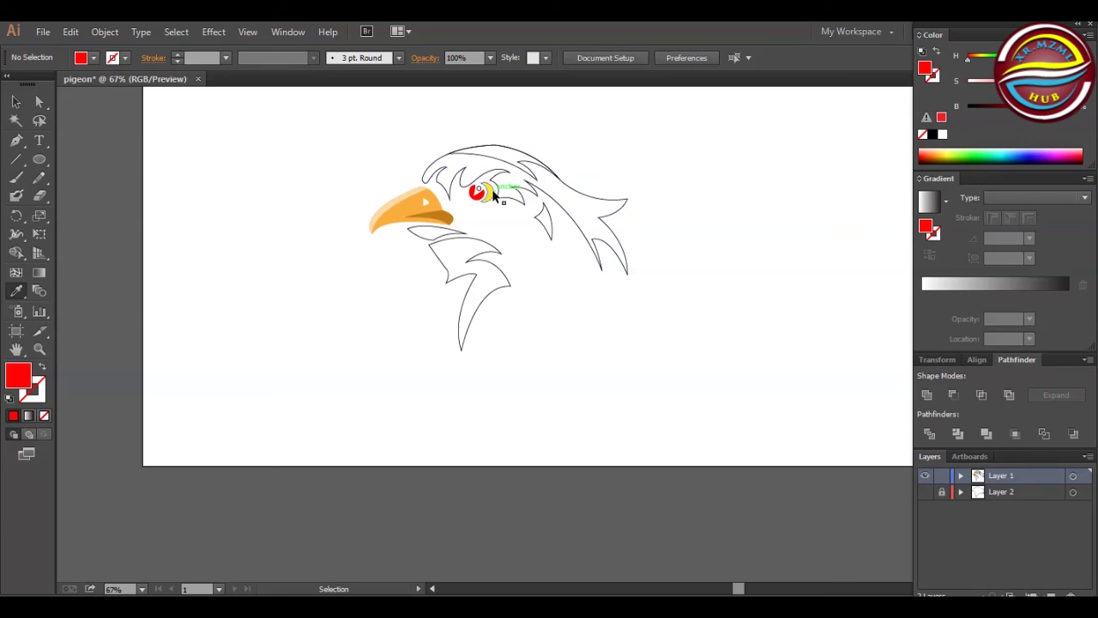
Fill the crescent at the back of the eye with orange.
left_click(493, 195, "ctrl")
left_click(95, 59)
left_click(120, 86)
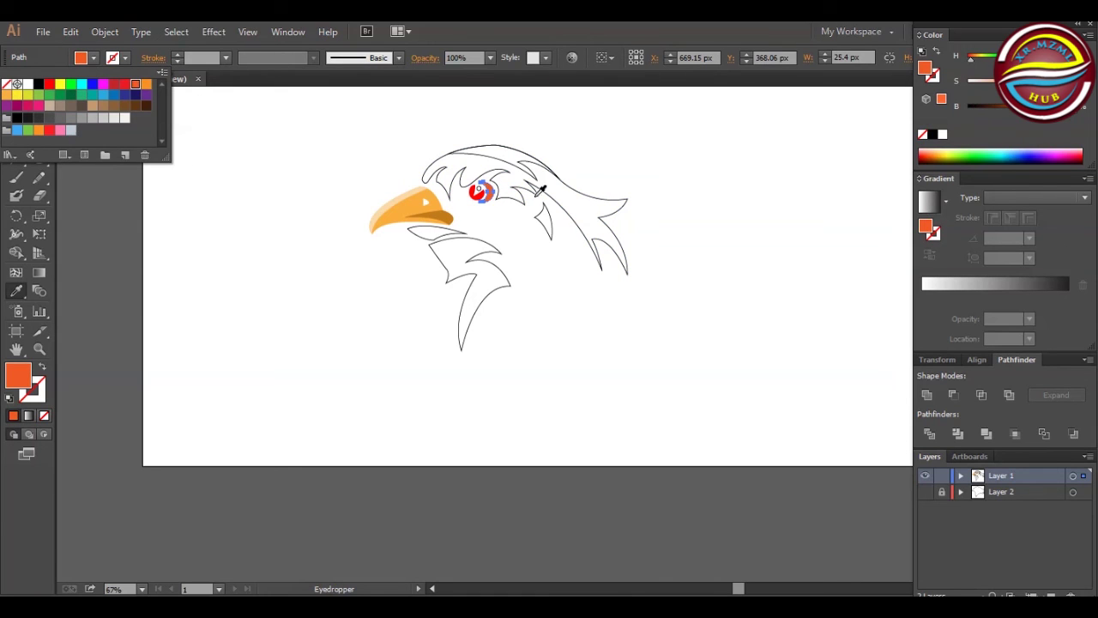
left_click(777, 164)
Fill the small highlight in the eye with white and remove its stroke.
left_click(478, 190, "ctrl")
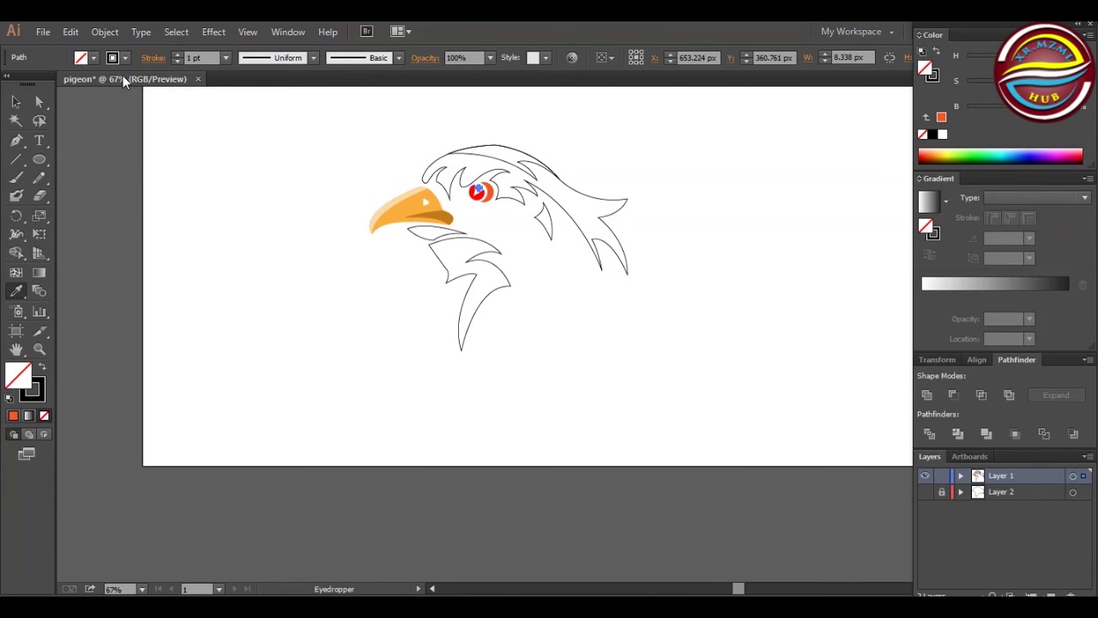
left_click(112, 57)
left_click(6, 84)
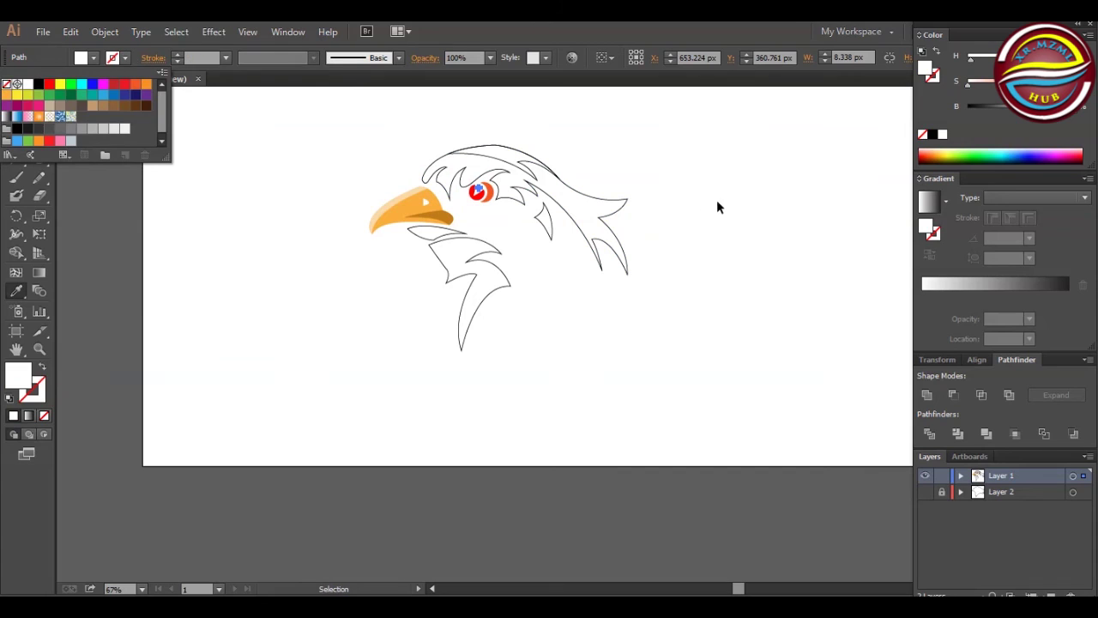
left_click(641, 206)
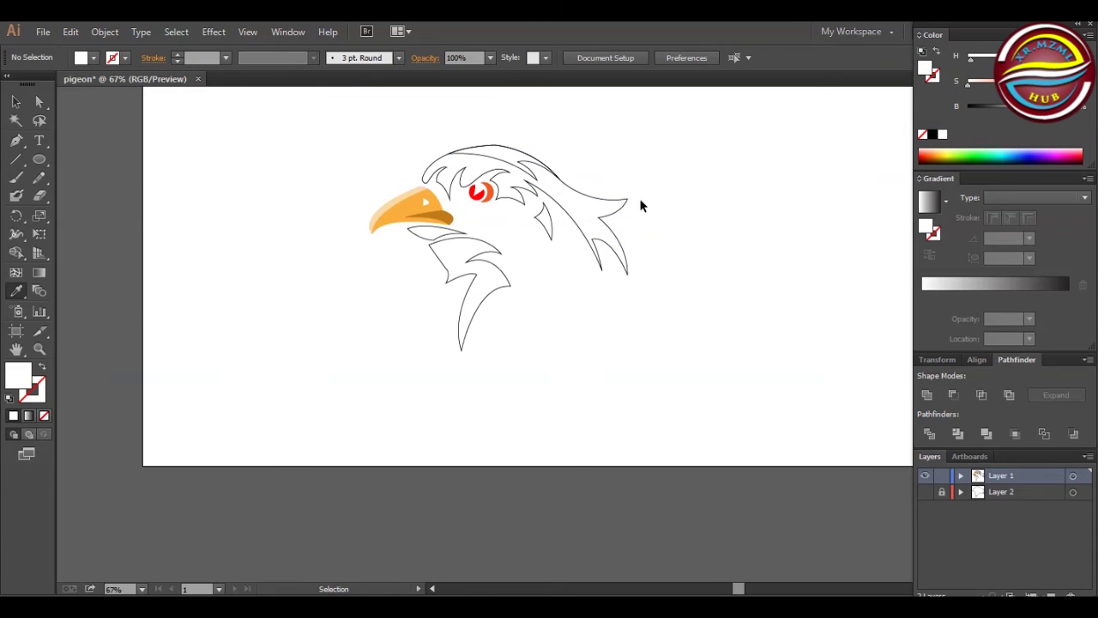
Fill the large head feather shape with dark teal green from the colour spectrum and remove its stroke.
left_click(459, 171, "ctrl")
left_click(1034, 155)
left_click_drag(1034, 154, 1009, 156)
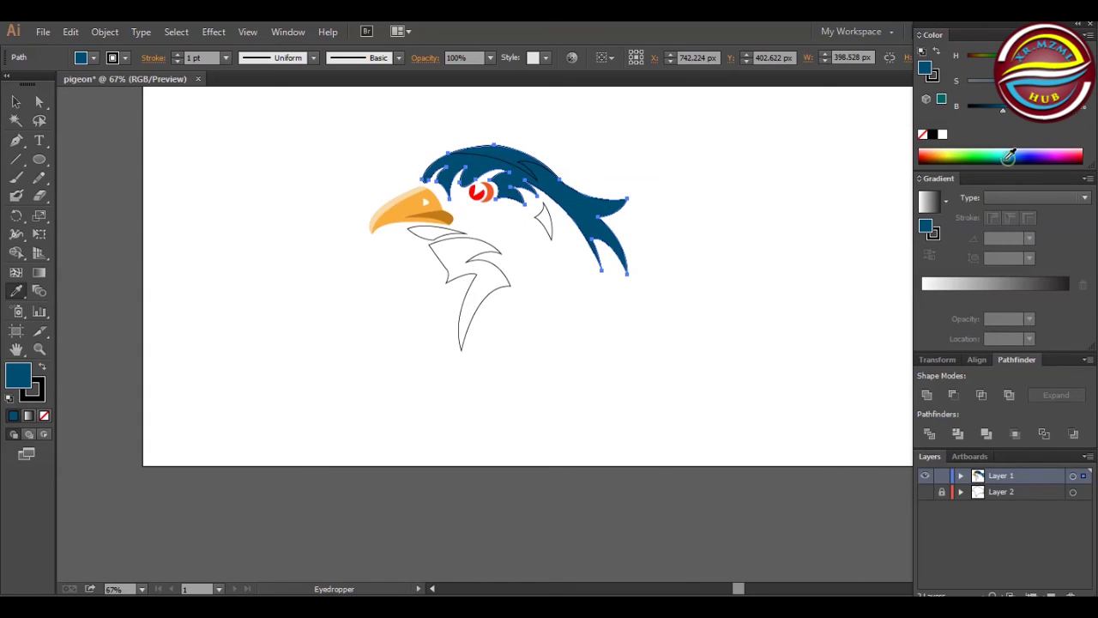
left_click(1011, 152)
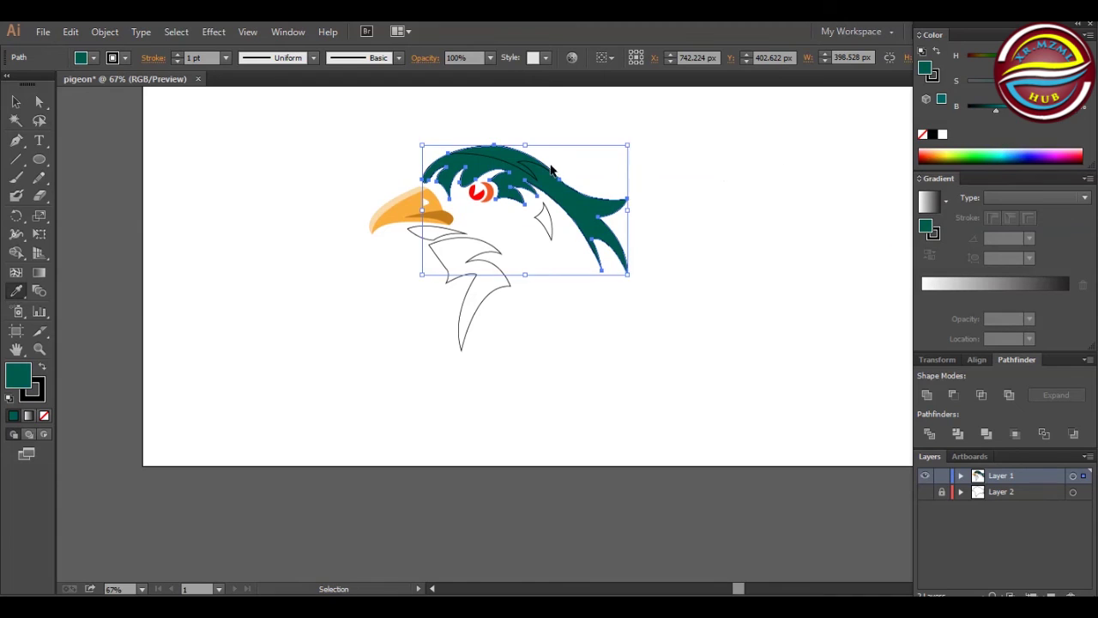
left_click(126, 57)
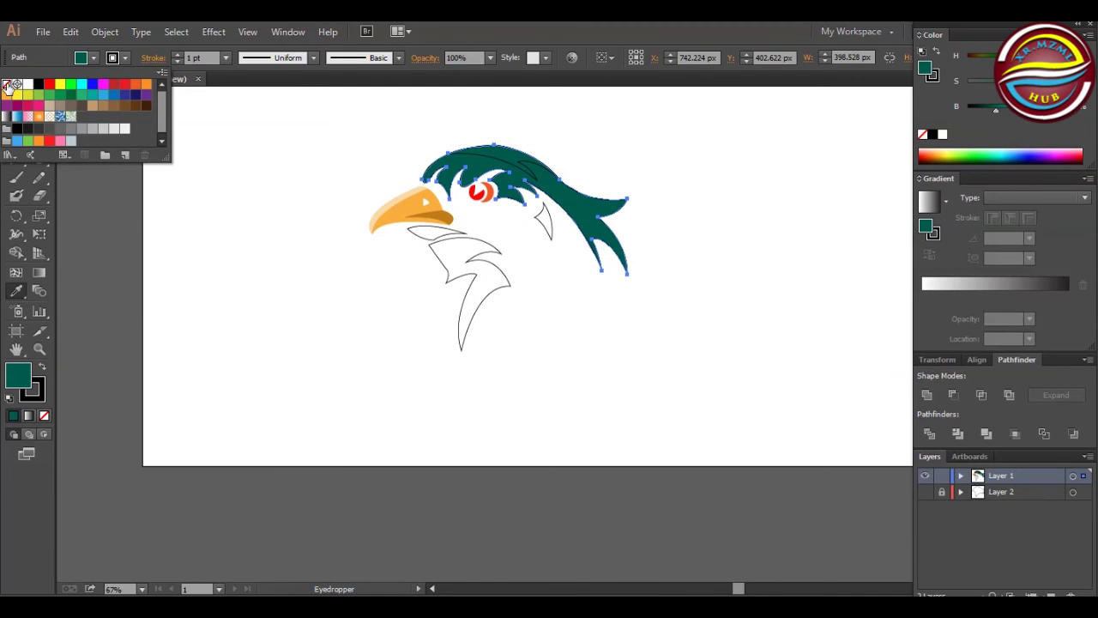
Sample the dark green onto the strip along the crown and raise its HSB brightness to a lighter teal.
left_click(515, 160, "ctrl")
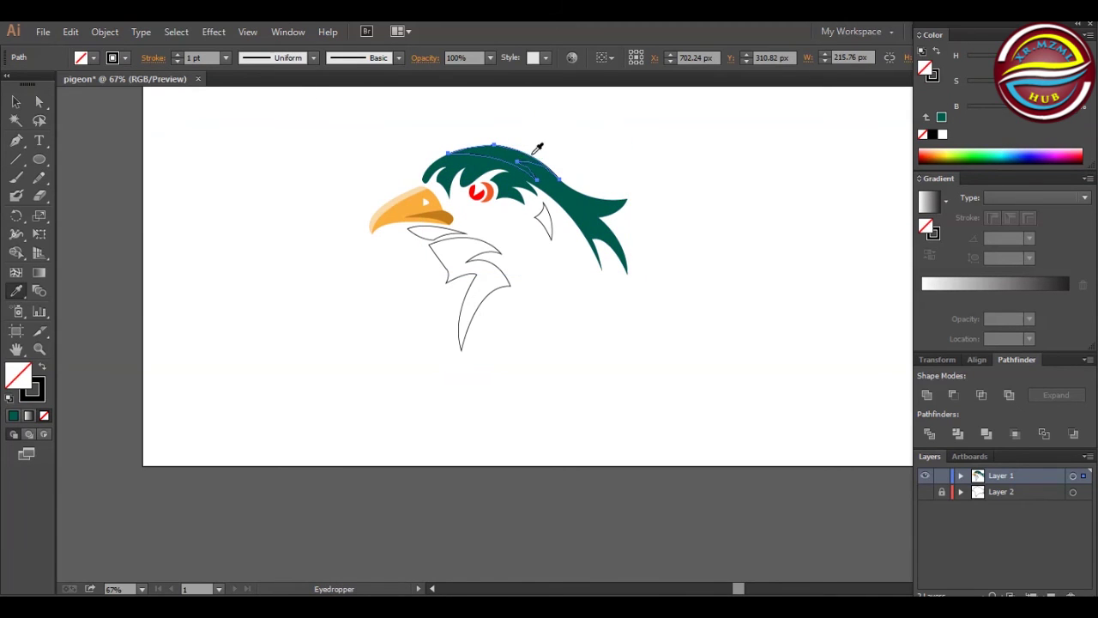
left_click(558, 182)
left_click_drag(995, 109, 1021, 109)
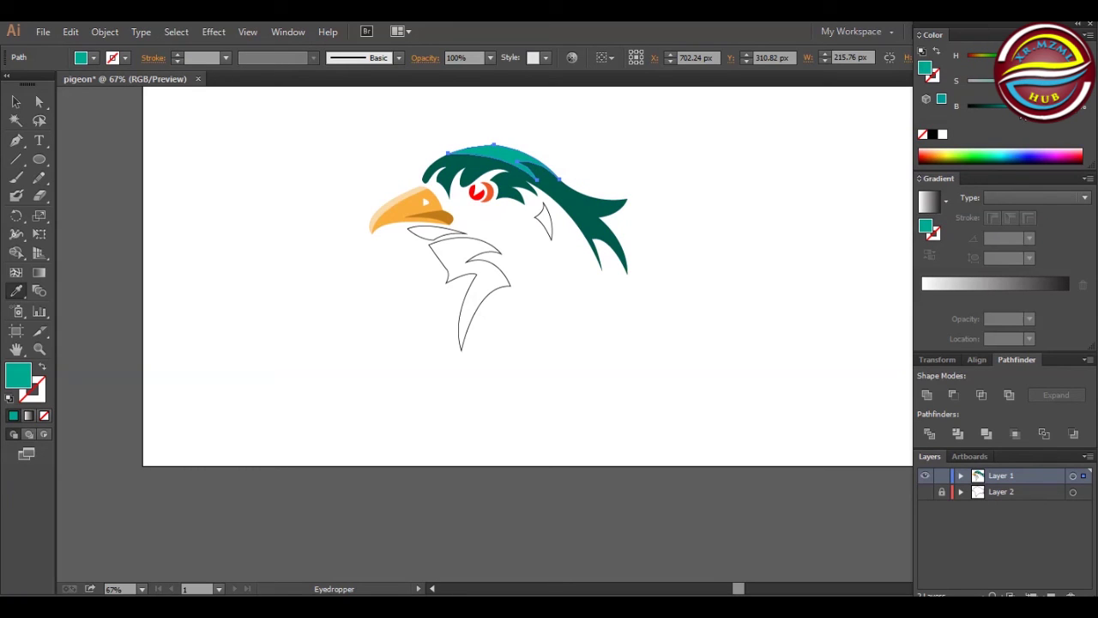
Sample the head's dark green onto the small cheek feather and the brownish orange onto the shape below the beak.
left_click(544, 228, "ctrl")
left_click(575, 194)
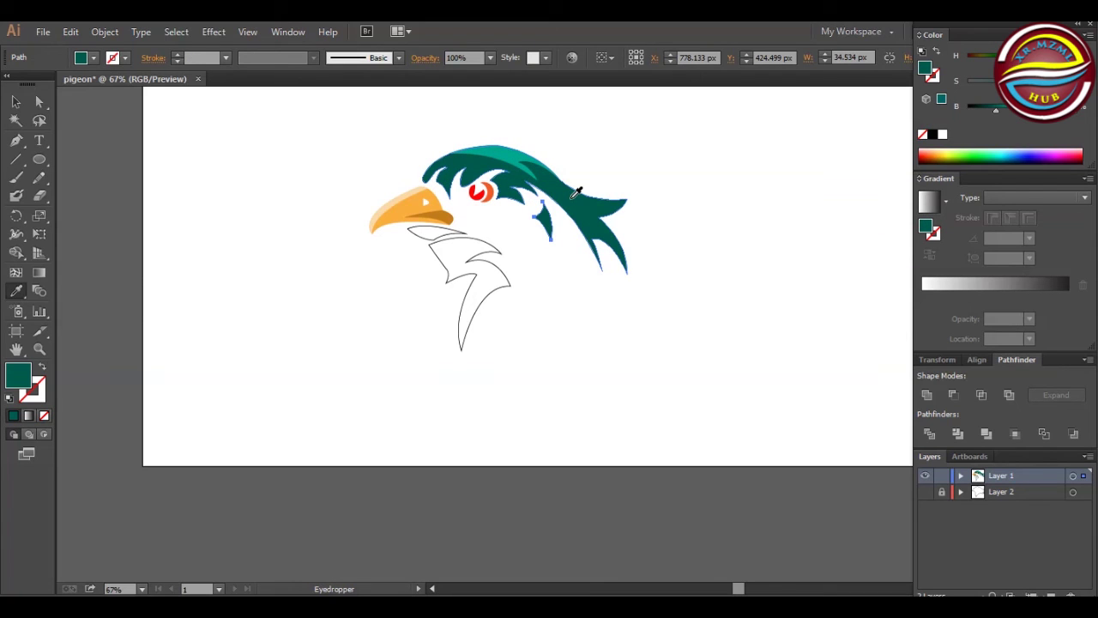
left_click(421, 237, "ctrl")
left_click(442, 213)
Sample the head's dark green onto the throat feathers and the crown's lighter teal onto the small cheek feather.
left_click(484, 261, "ctrl")
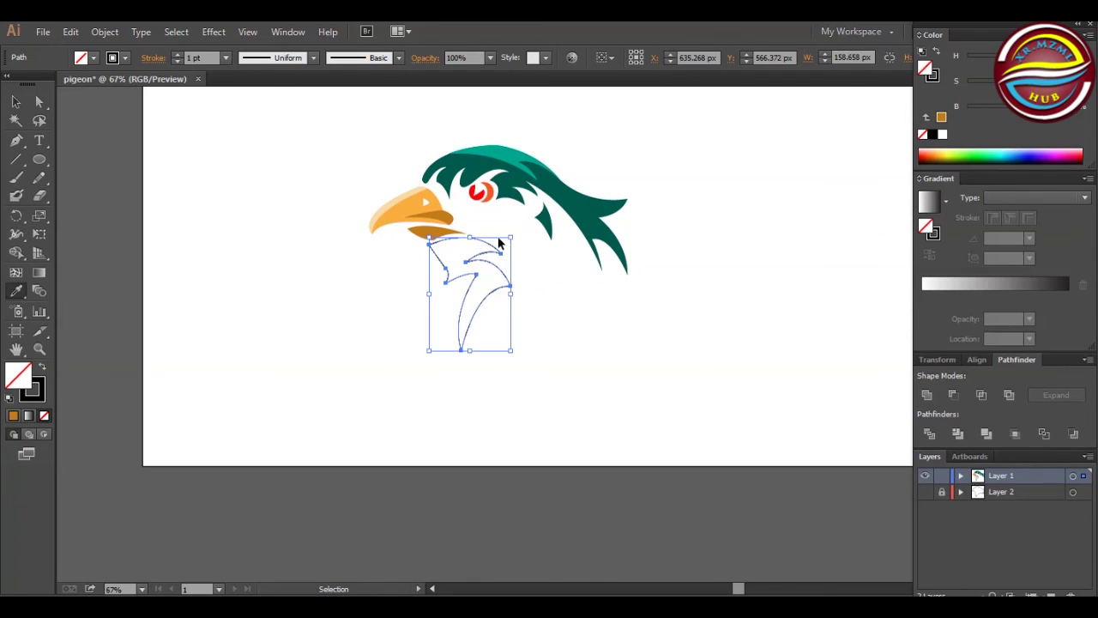
left_click(514, 156)
left_click(521, 173)
left_click(549, 228, "ctrl")
left_click(530, 160)
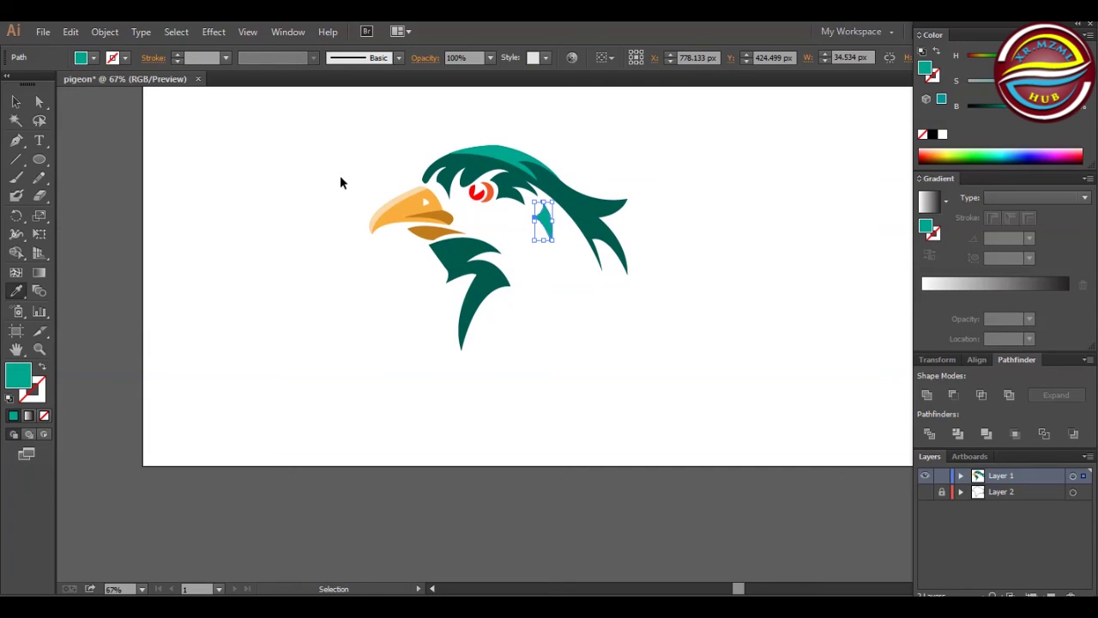
Adjust the anchor points of the shape below the beak and of the throat feathers to curve their front edges.
left_click(39, 103)
left_click(409, 237)
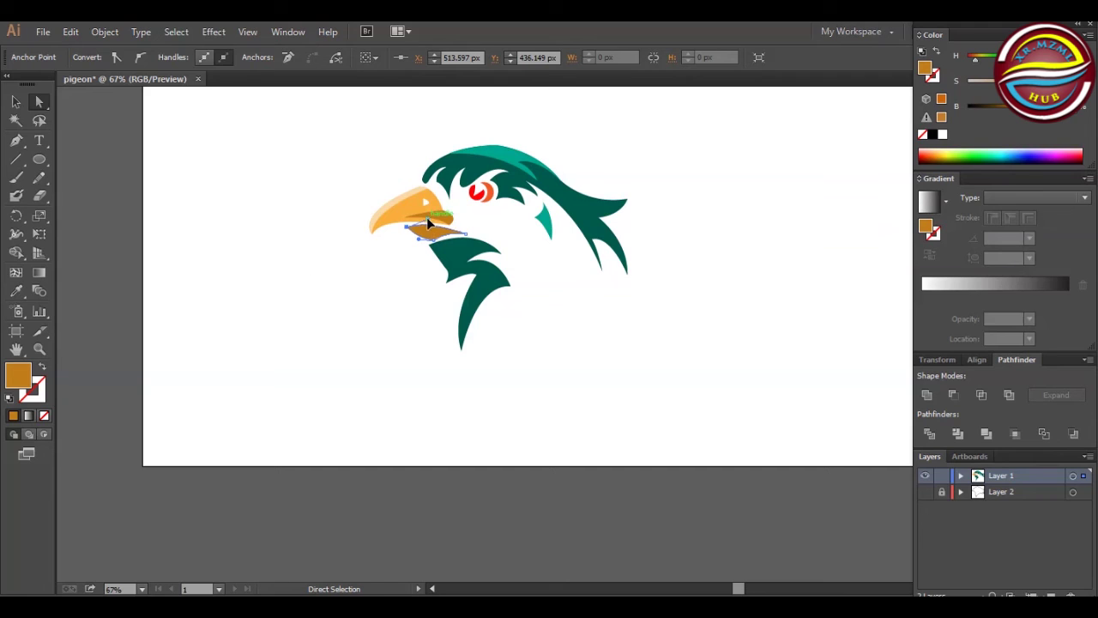
left_click(390, 260)
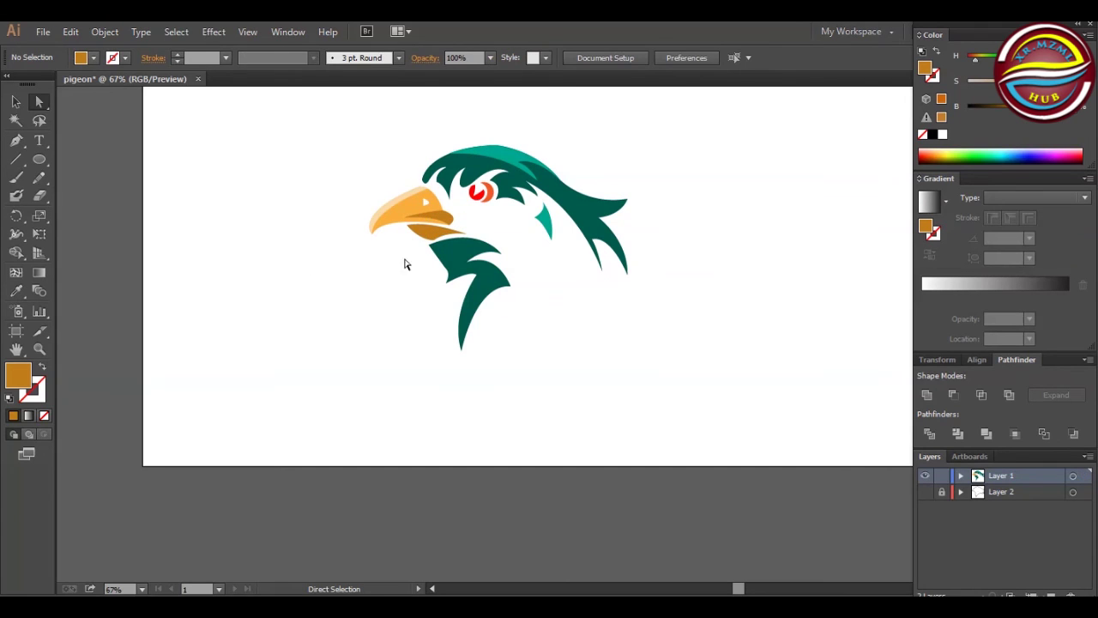
left_click(435, 242)
left_click(450, 274)
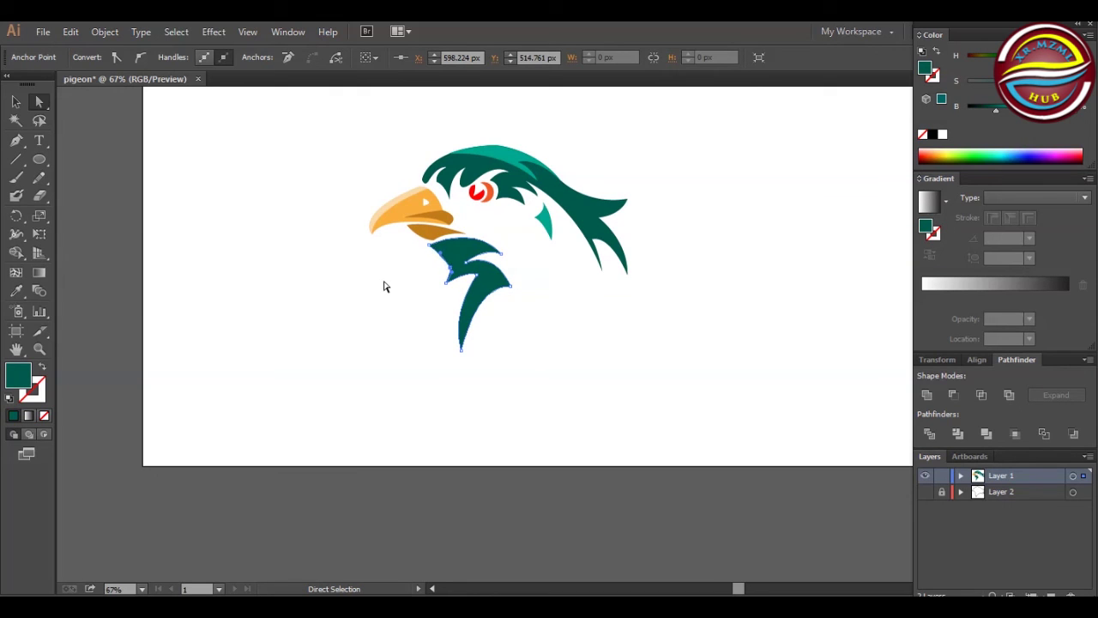
left_click(385, 286)
Sample the red of the eye's front shape onto the crescent at the back of the eye.
left_click(483, 192)
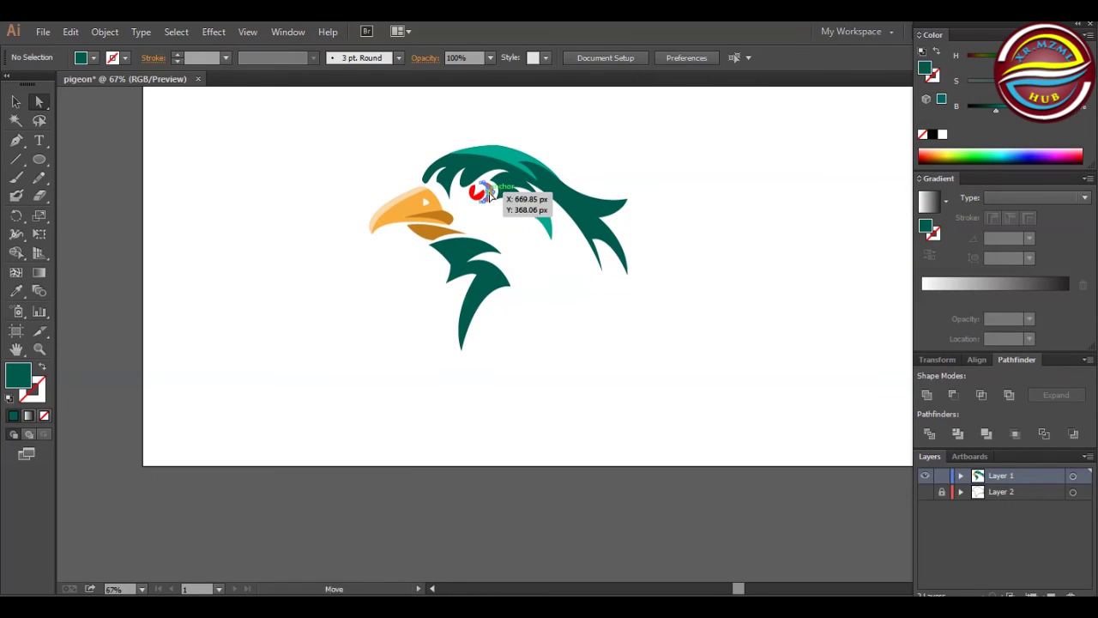
key("v")
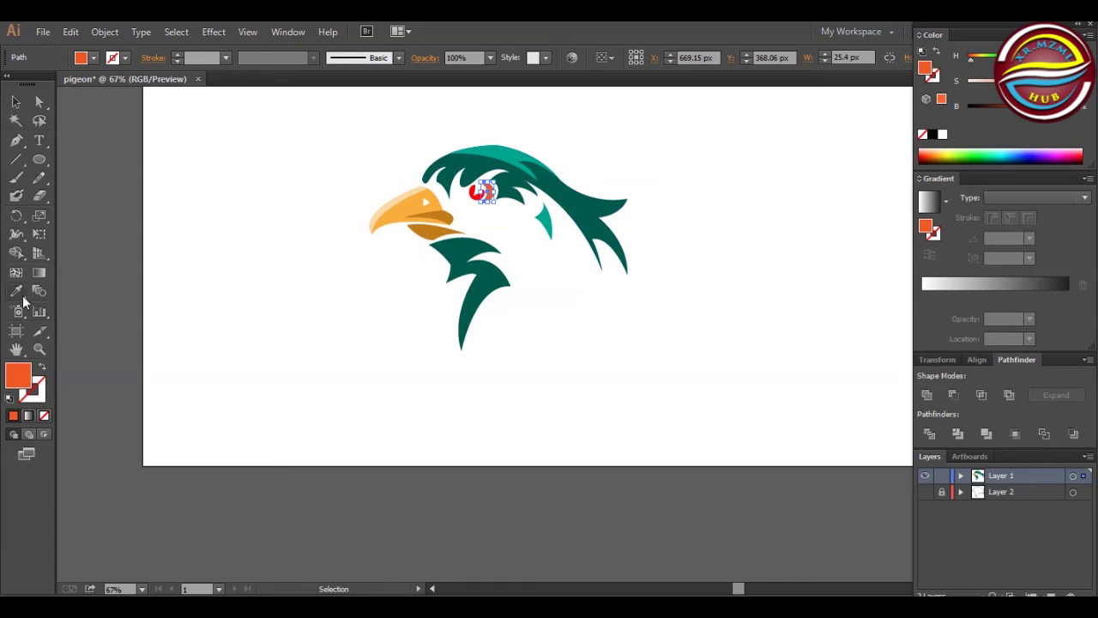
left_click(15, 290)
left_click(482, 194)
key("v")
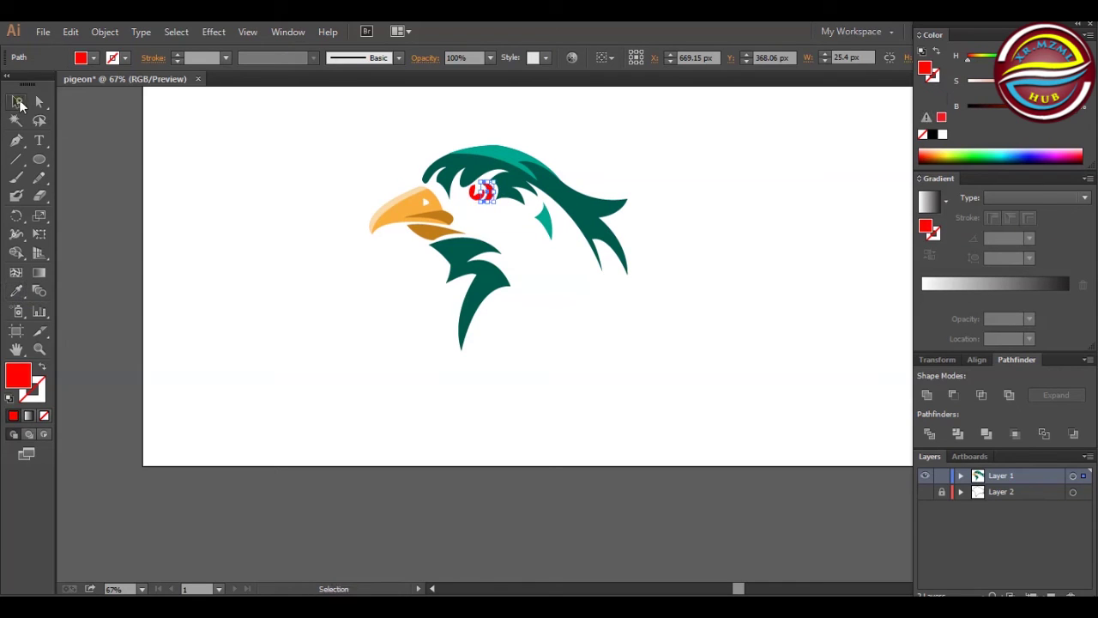
left_click(252, 210)
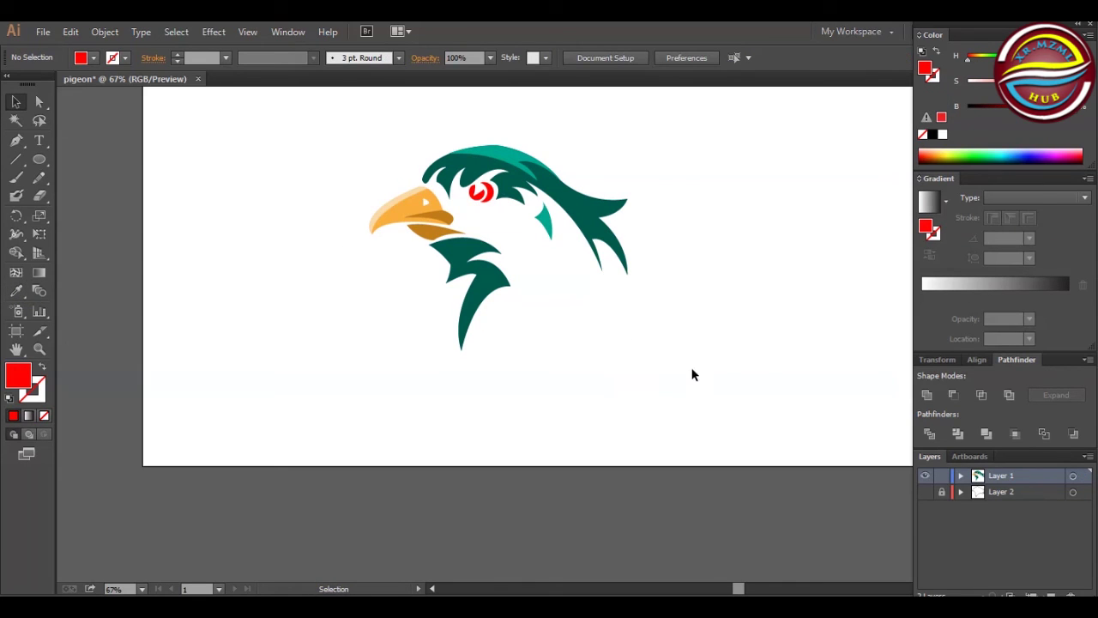
Unlock and show Layer 2, and fill the outer head contour on it with black.
left_click(941, 492)
left_click(924, 491)
left_click(82, 59)
left_click(39, 84)
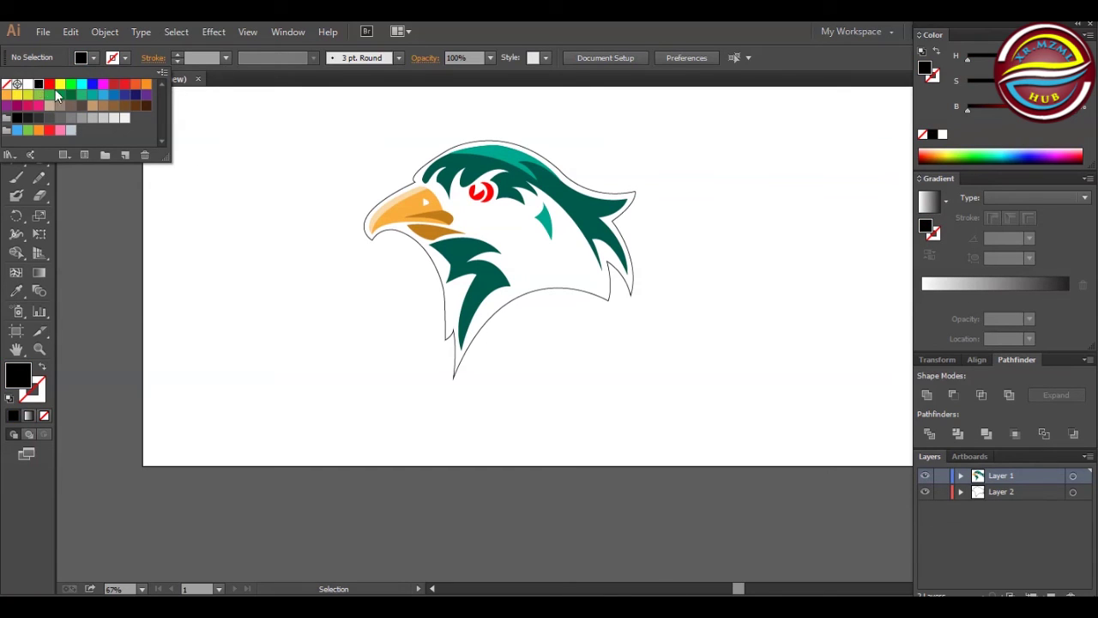
left_click(995, 491)
key("Return")
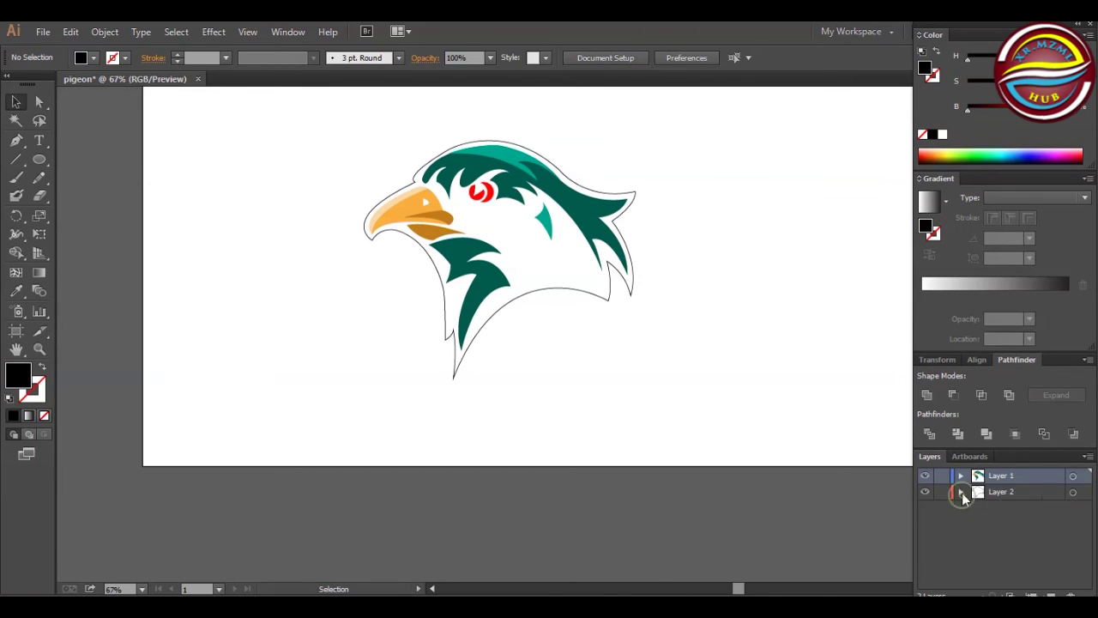
left_click(427, 250)
left_click(81, 58)
left_click(39, 85)
left_click(267, 201)
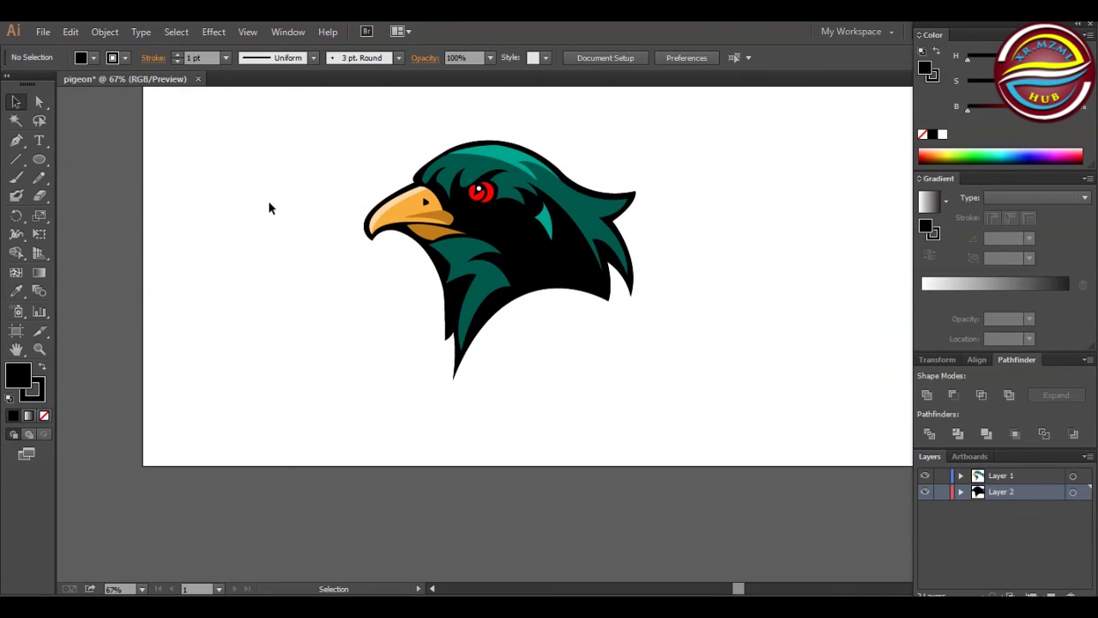
Lighten the crescent at the back of the eye to a pinkish red by lowering its saturation.
left_click(496, 194)
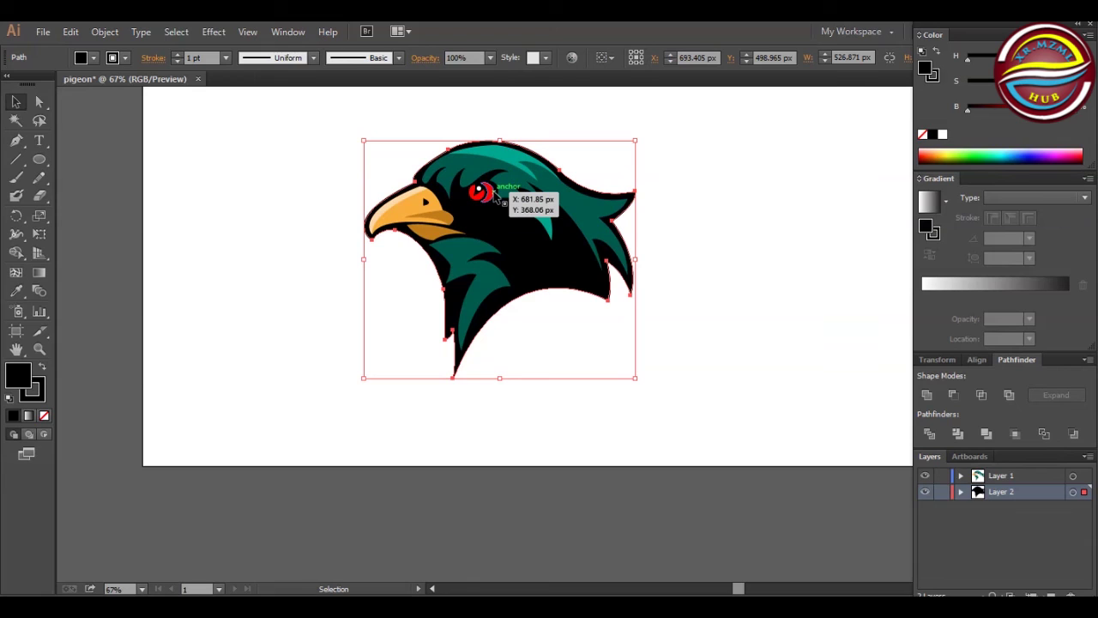
left_click(482, 192)
left_click(789, 142)
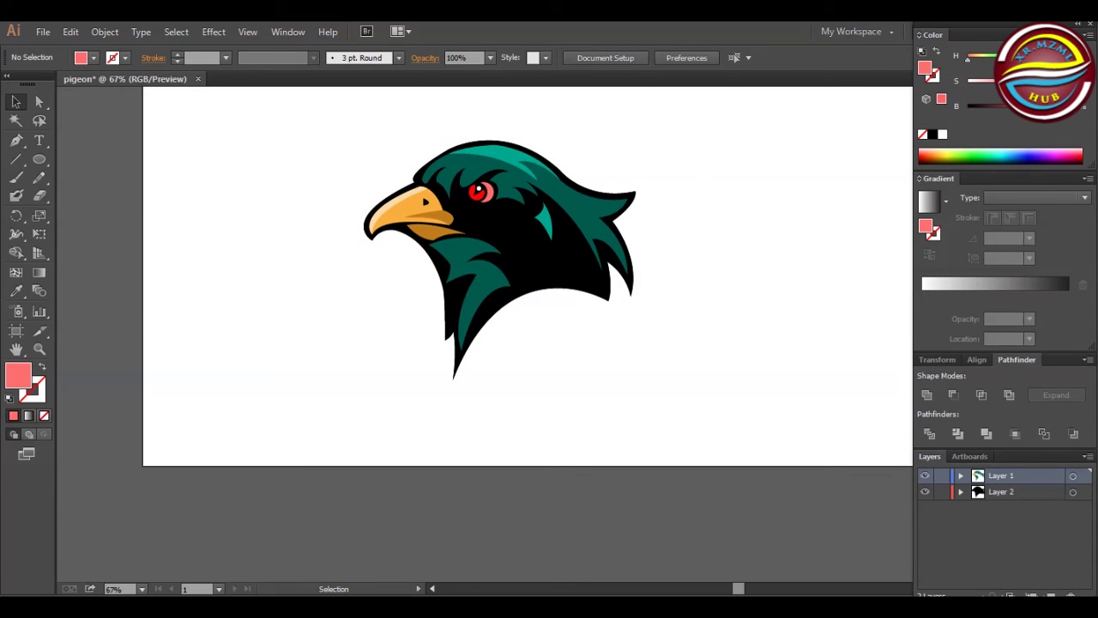
Switch to the Essentials workspace and give the black outer contour a light orange stroke.
left_click(852, 32)
left_click(860, 89)
left_click(631, 196)
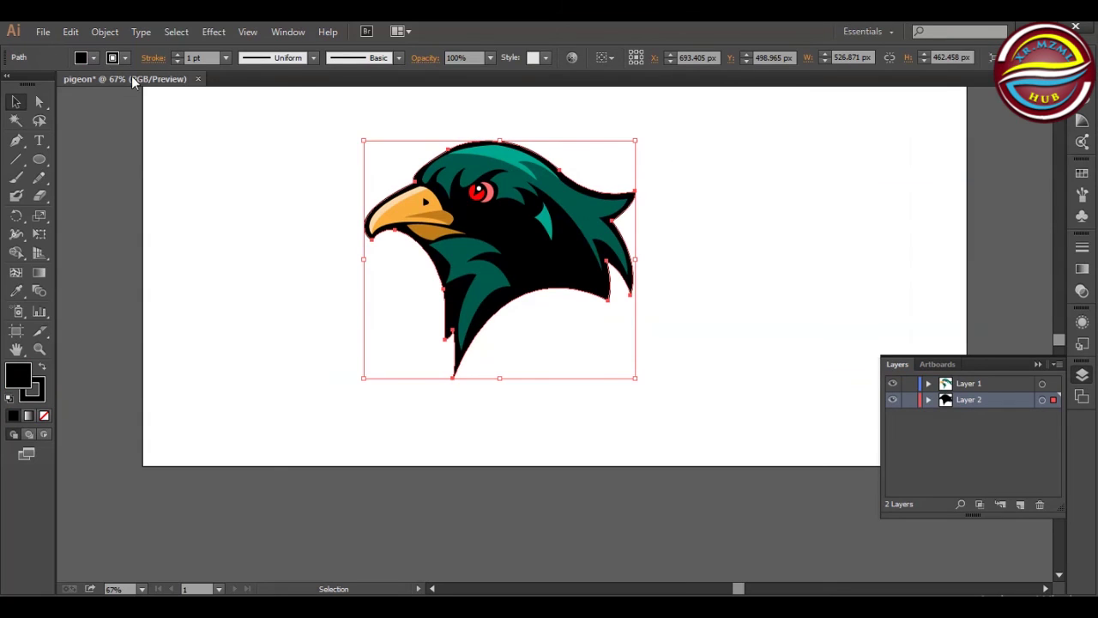
left_click(93, 57)
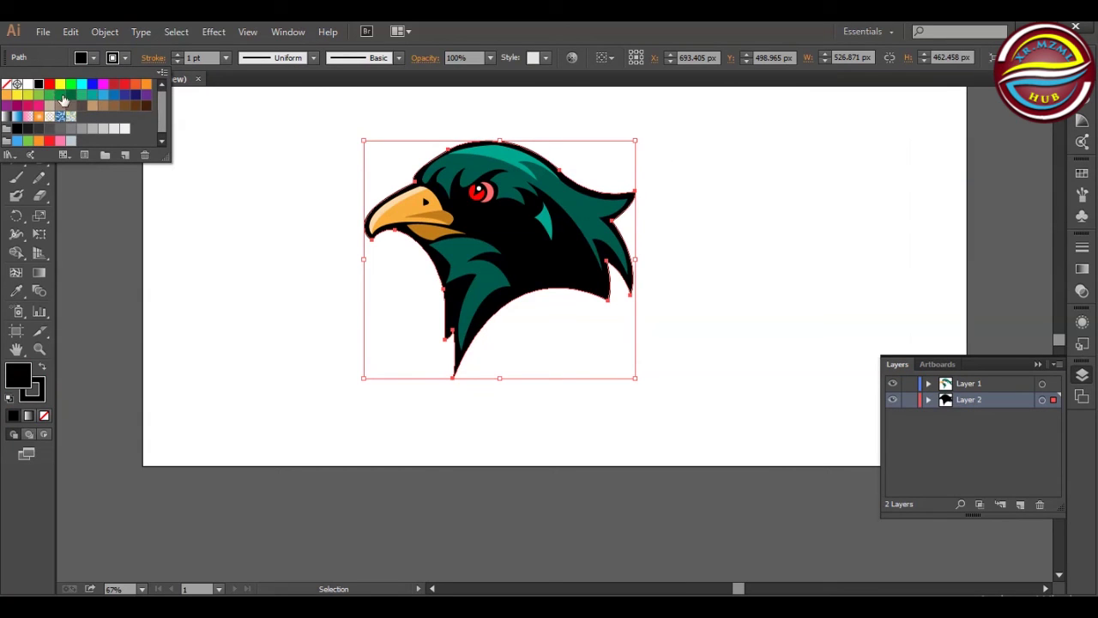
left_click(9, 96)
Align the outer contour's orange stroke to the outside and set its weight to 4 pt.
left_click(176, 56)
left_click(175, 55)
left_click(176, 56)
left_click(176, 56)
left_click(176, 56)
left_click(152, 57)
left_click(91, 135)
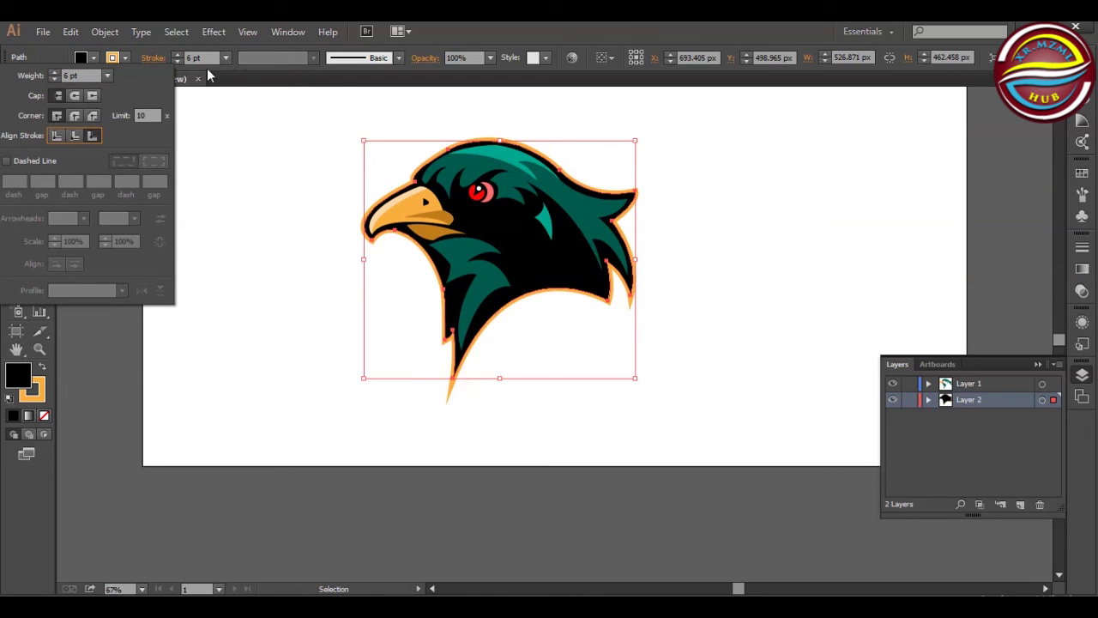
left_click(177, 62)
left_click(178, 62)
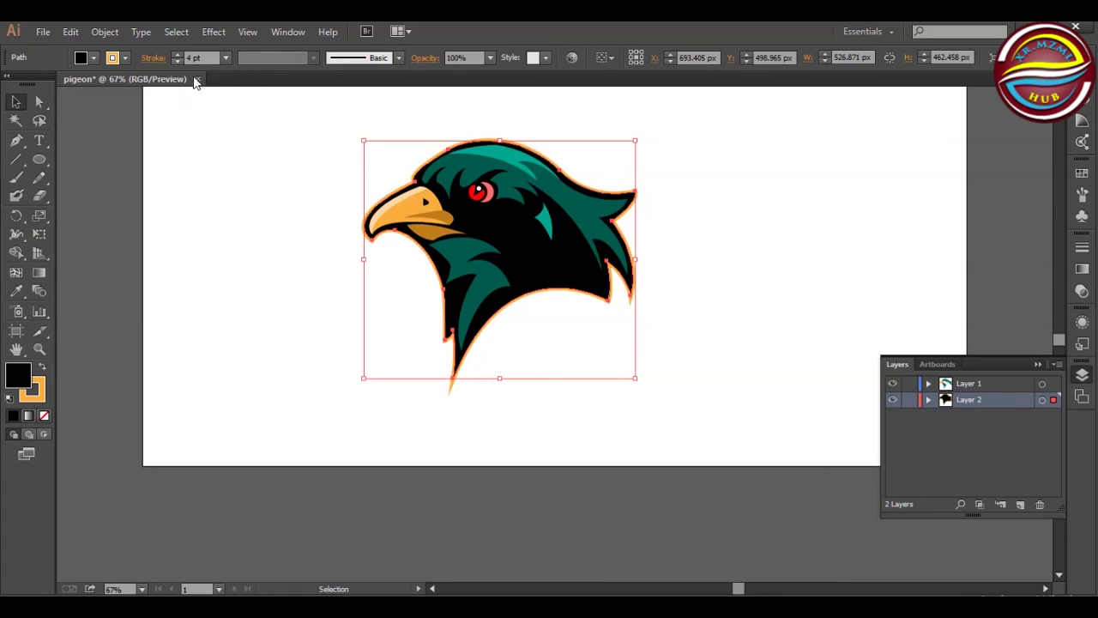
left_click(283, 195)
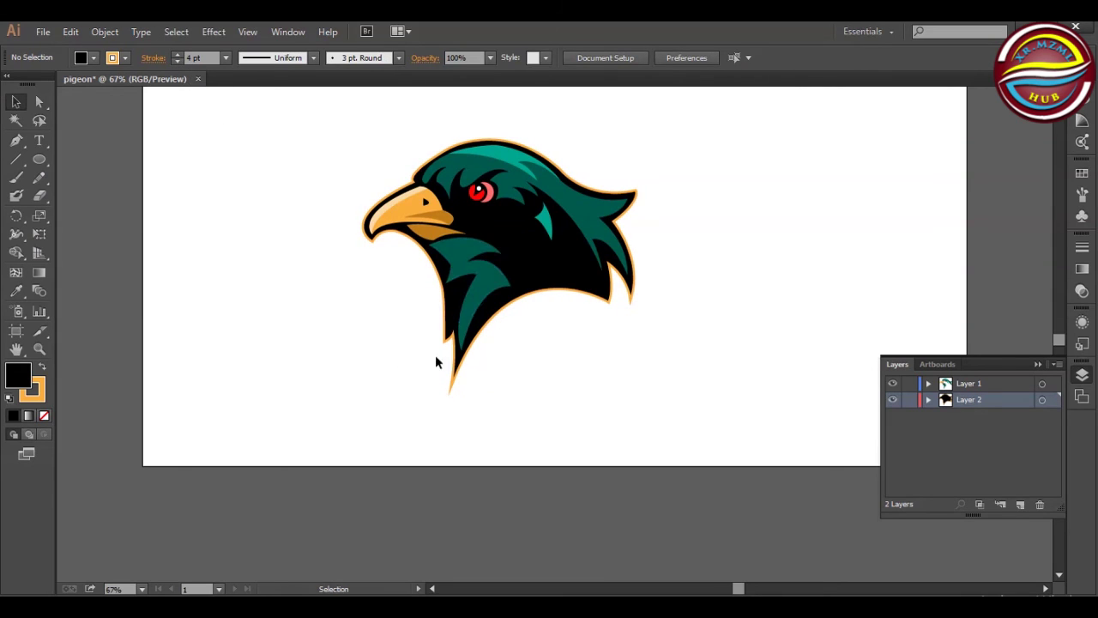
Select the whole pigeon head and rotate it slightly counterclockwise so the beak points further down.
left_click_drag(355, 167, 657, 349)
left_click(699, 211)
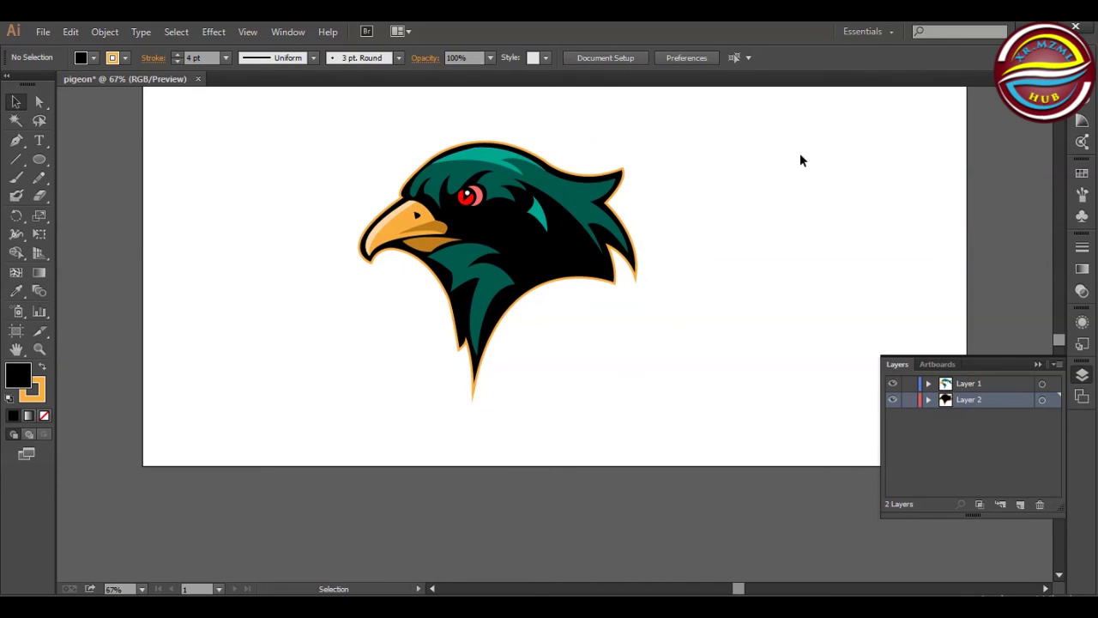
key("ctrl+0")
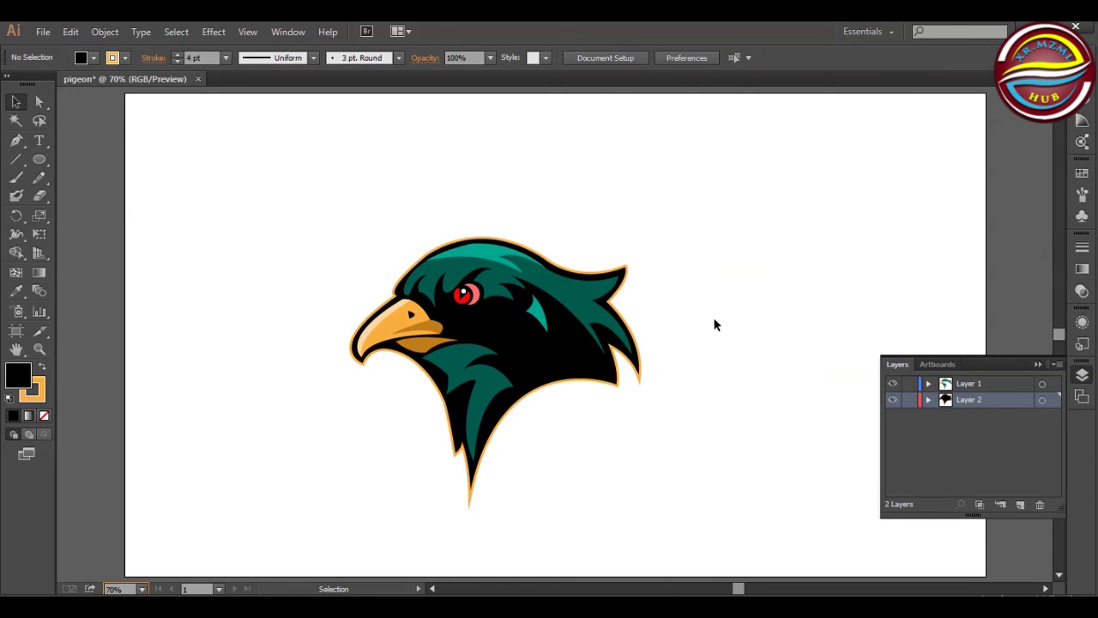